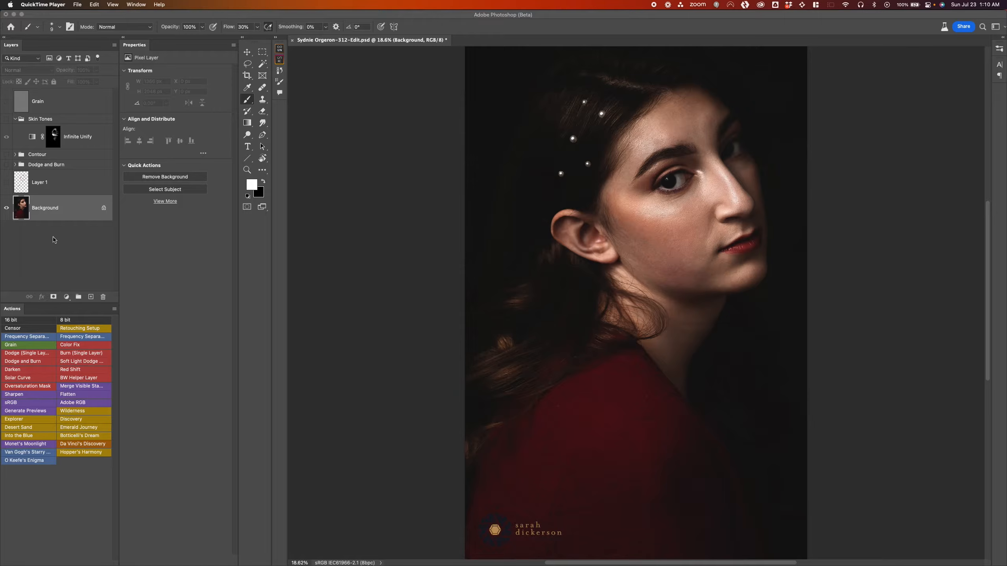
Step: Compare the full retouch with the original by switching between all layers and only the Background layer
left_click(6, 208, "alt")
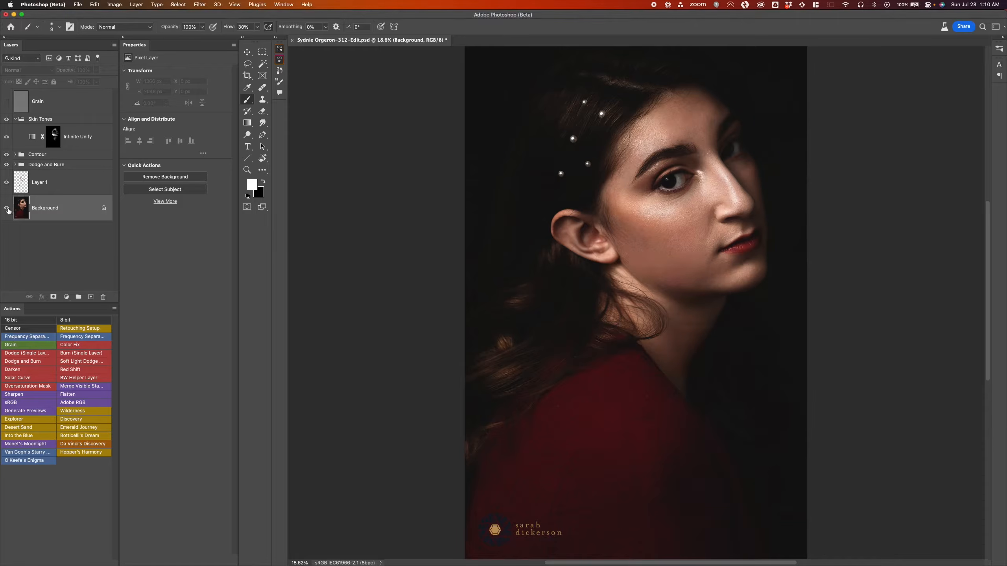
left_click(6, 208, "alt")
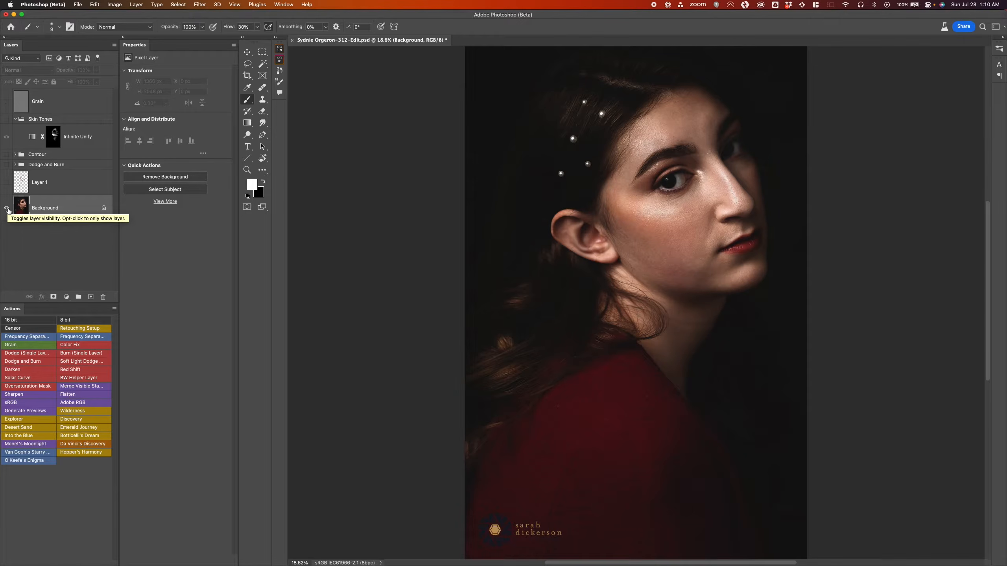
left_click(7, 208, "alt")
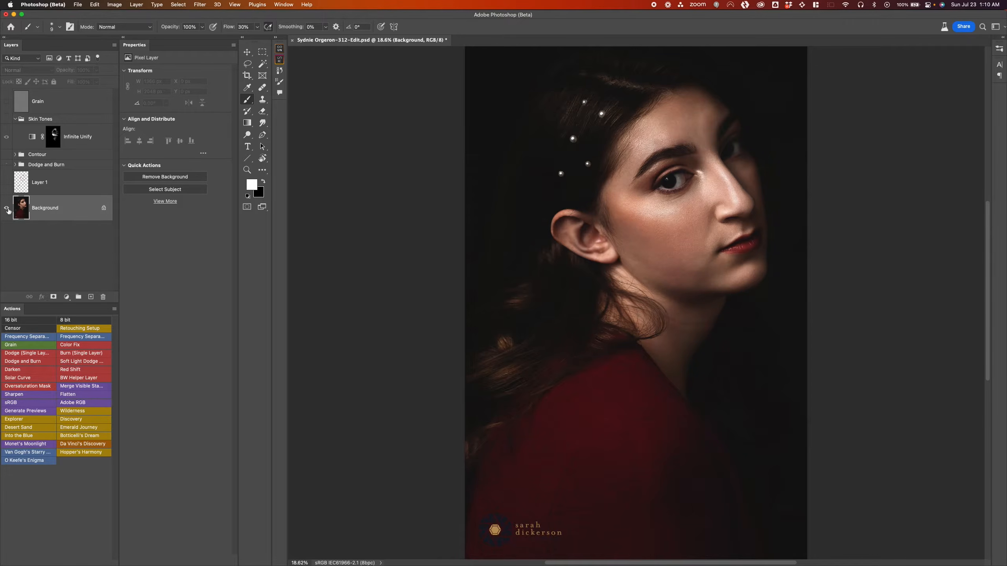
left_click(8, 209, "alt")
Step: Examine the unretouched skin up close across the cheek, nose, forehead, mouth and jaw
scroll(509, 257, "right", 5)
scroll(509, 257, "up", 2)
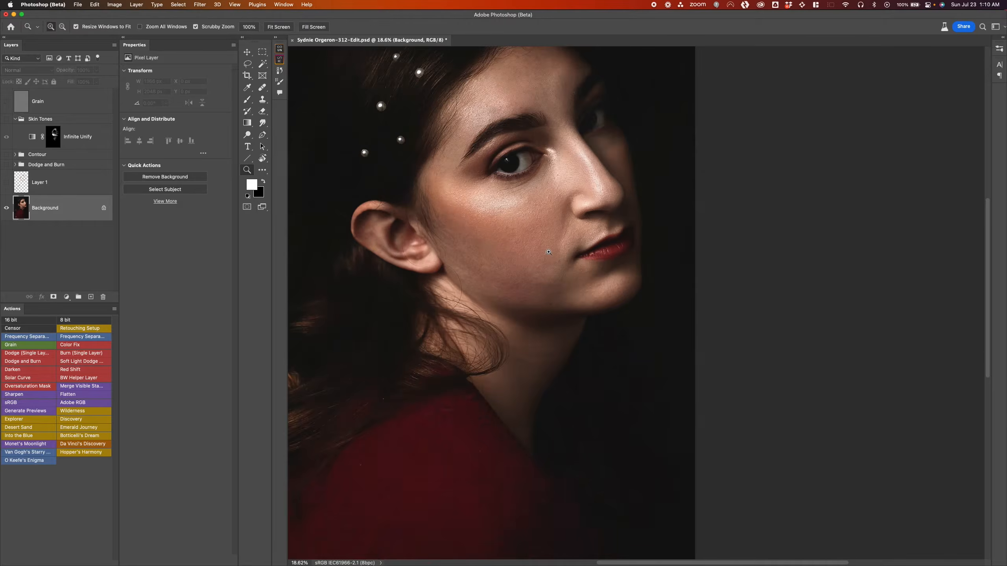
left_click_drag(533, 227, 573, 294)
left_click(565, 275, "super")
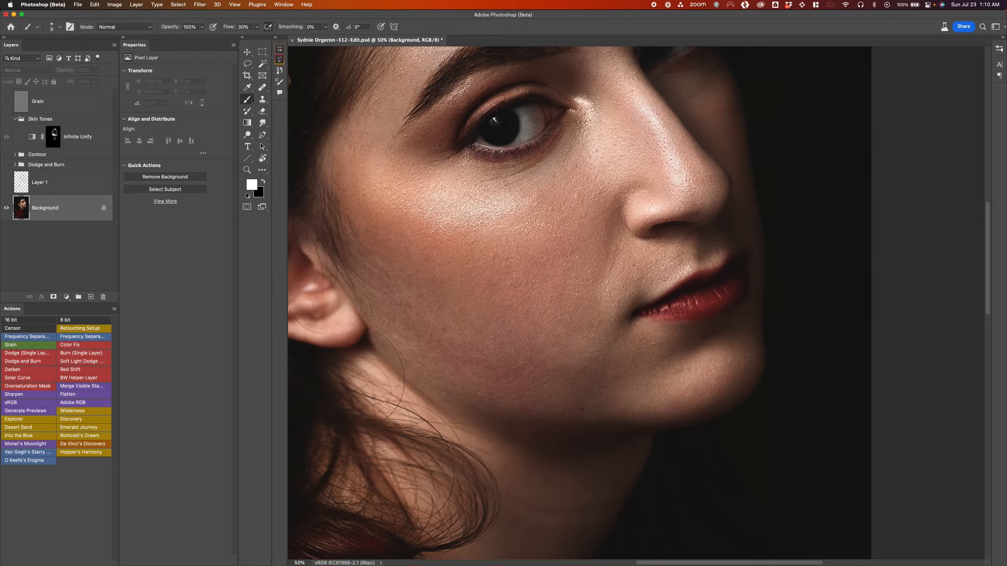
left_click_drag(550, 242, 575, 319)
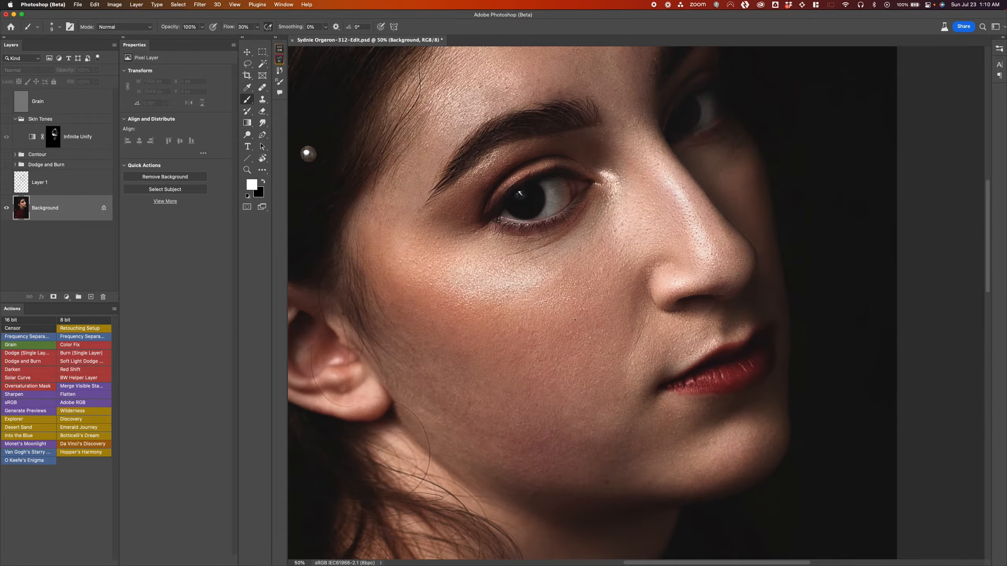
left_click_drag(589, 382, 578, 337)
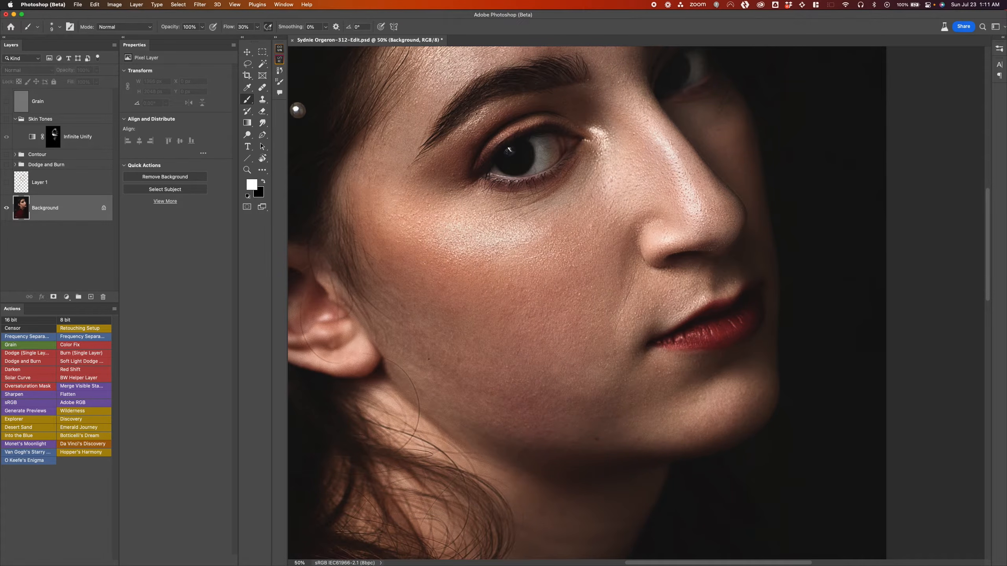
key("v")
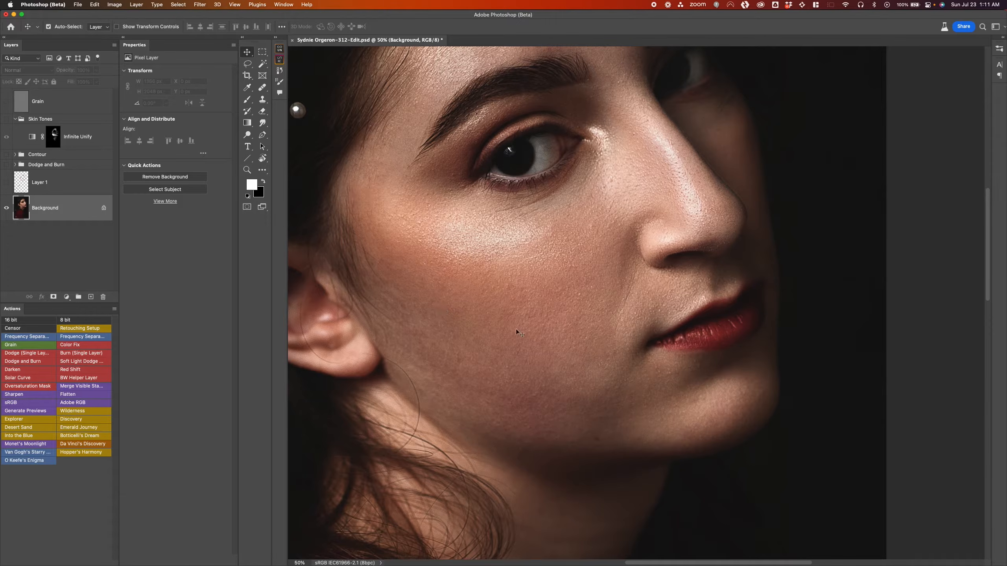
left_click_drag(526, 333, 564, 352)
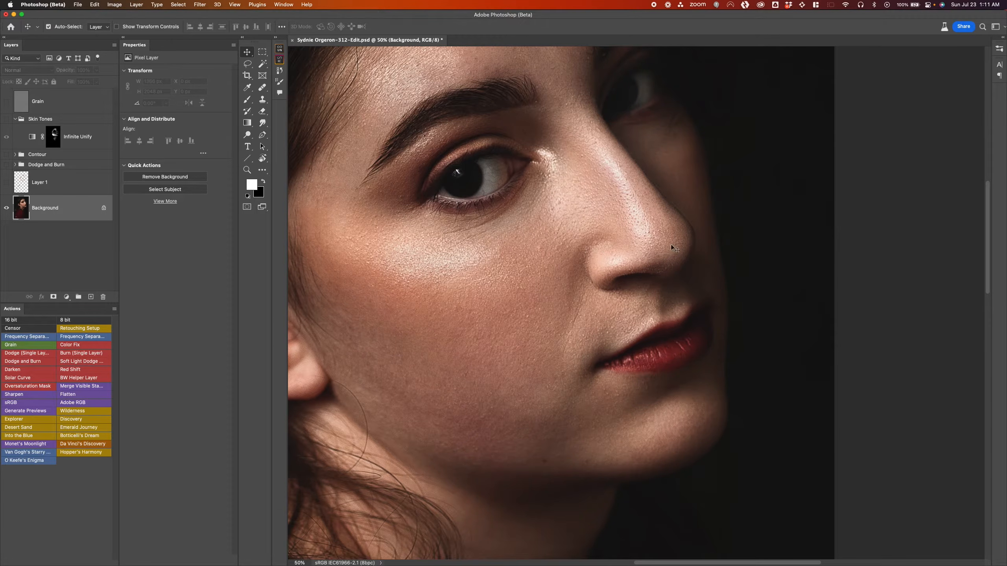
left_click_drag(607, 169, 644, 263)
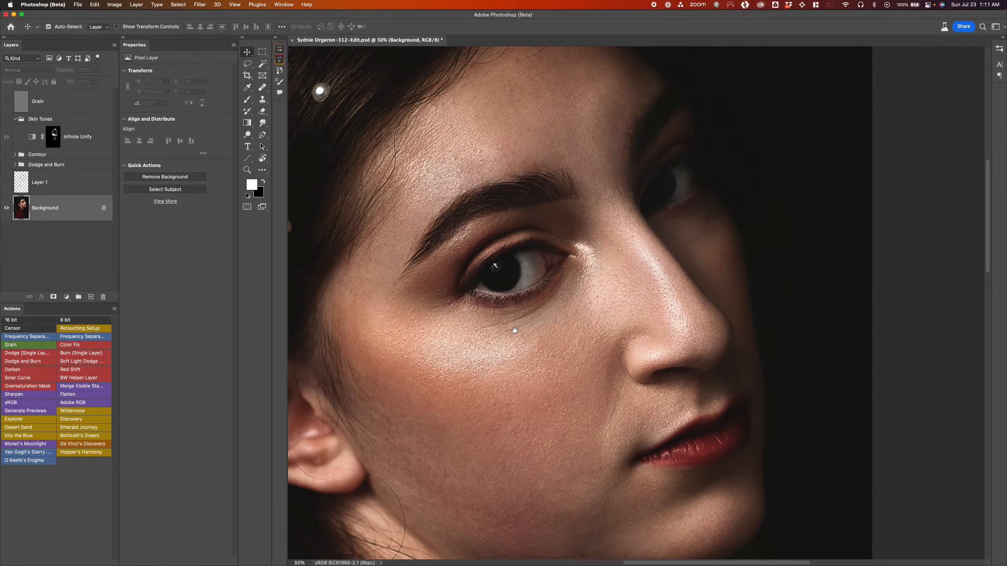
left_click_drag(499, 200, 522, 291)
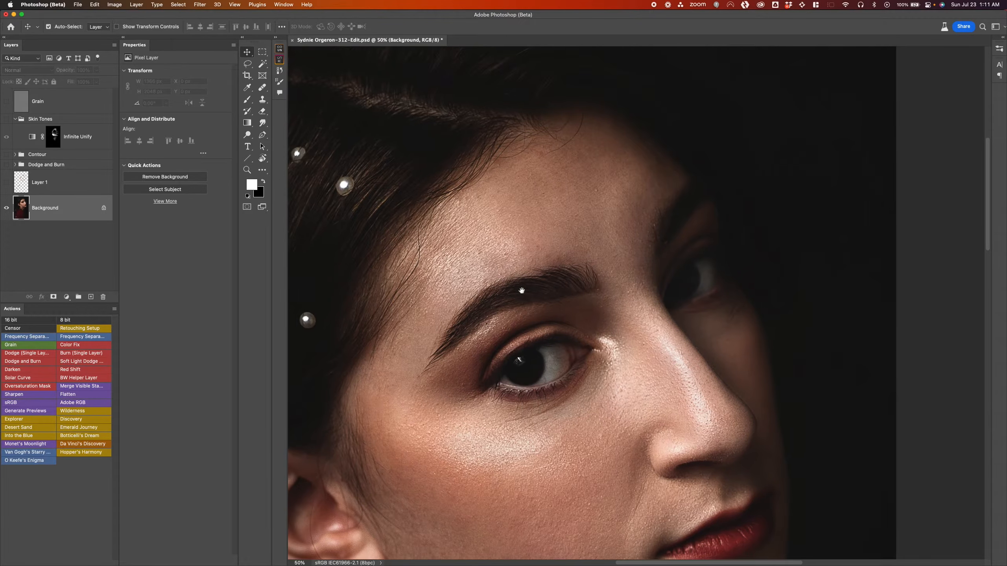
left_click_drag(553, 454, 614, 286)
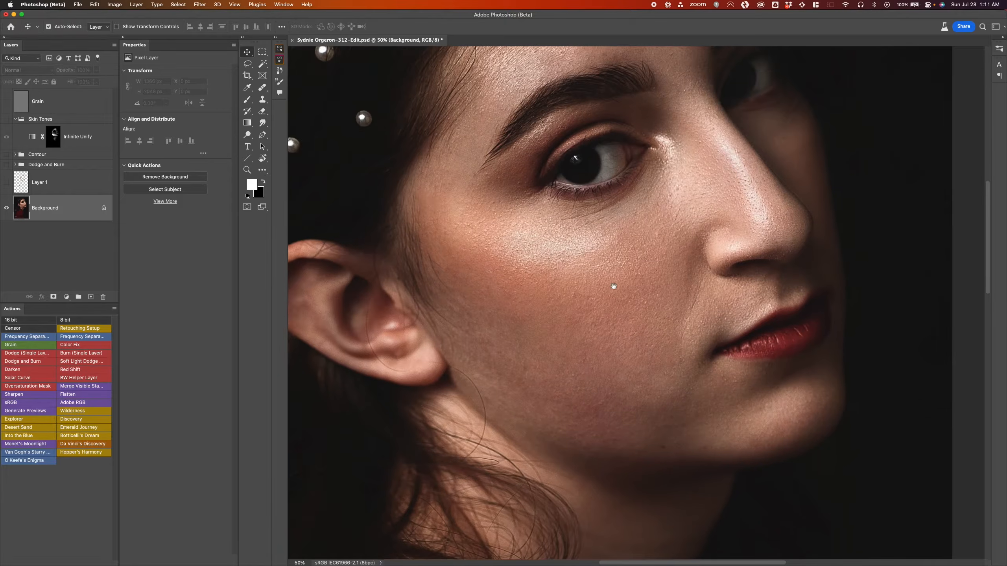
left_click_drag(631, 390, 555, 313)
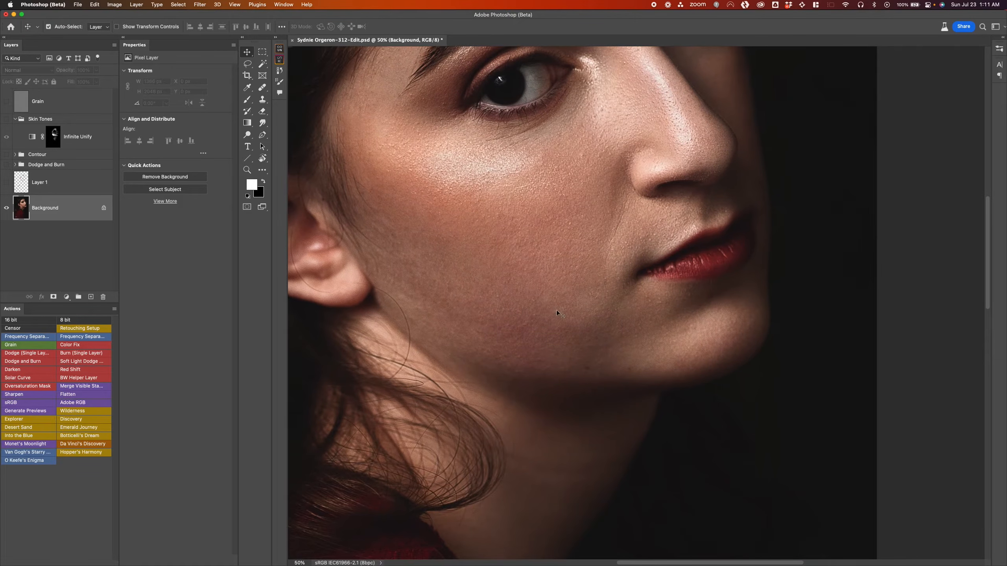
left_click_drag(645, 305, 601, 355)
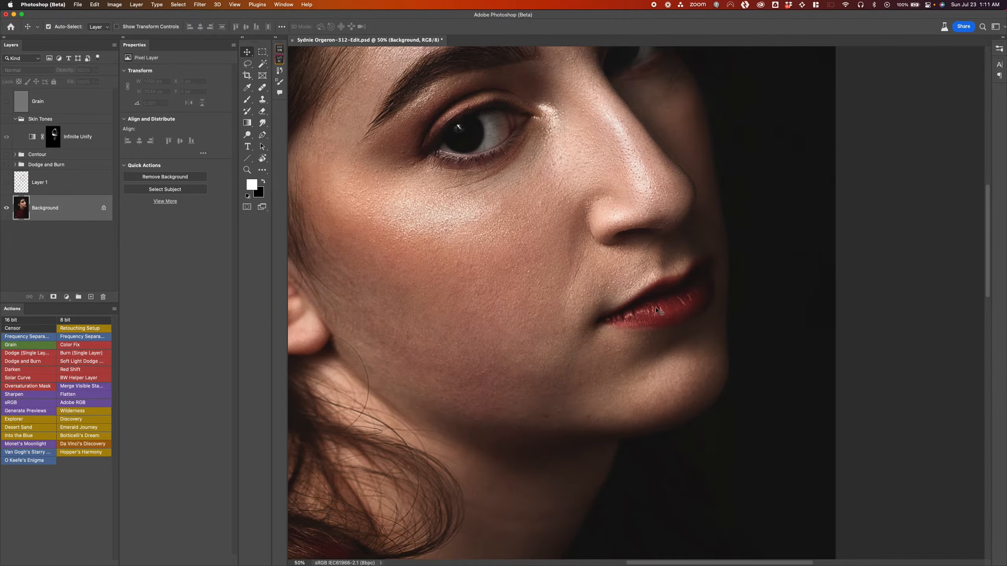
left_click_drag(601, 398, 614, 407)
key("d")
left_click(522, 366)
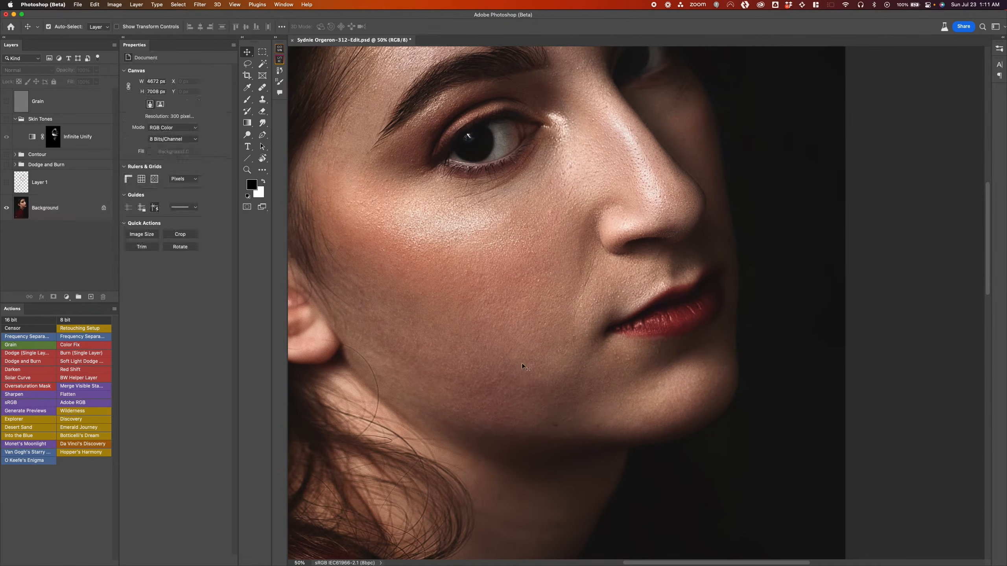
key("z")
left_click_drag(522, 366, 507, 363)
key("v")
left_click_drag(387, 317, 418, 335)
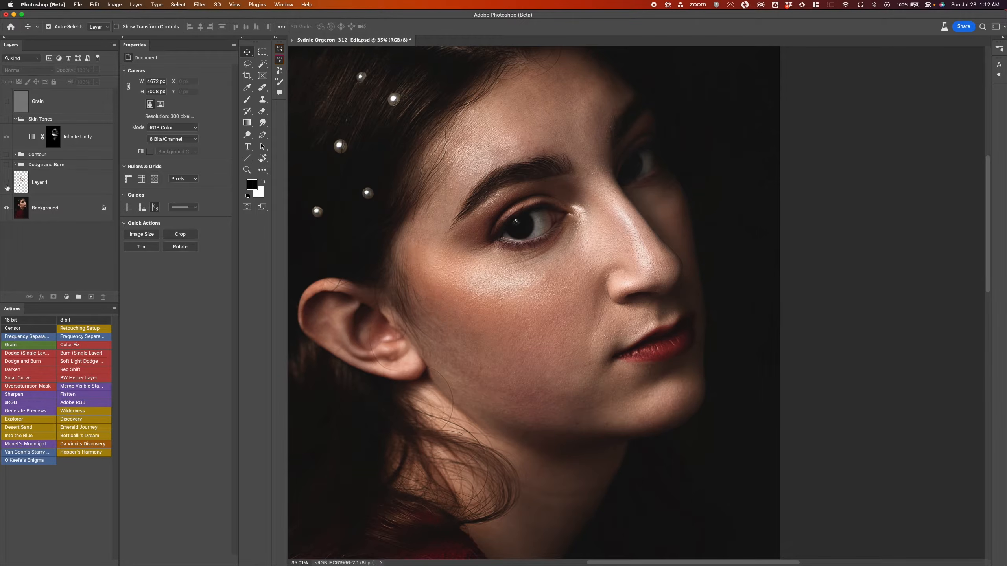
Step: Rename Layer 1 as "Healing and cloning"
left_click(44, 183)
double_click(44, 181)
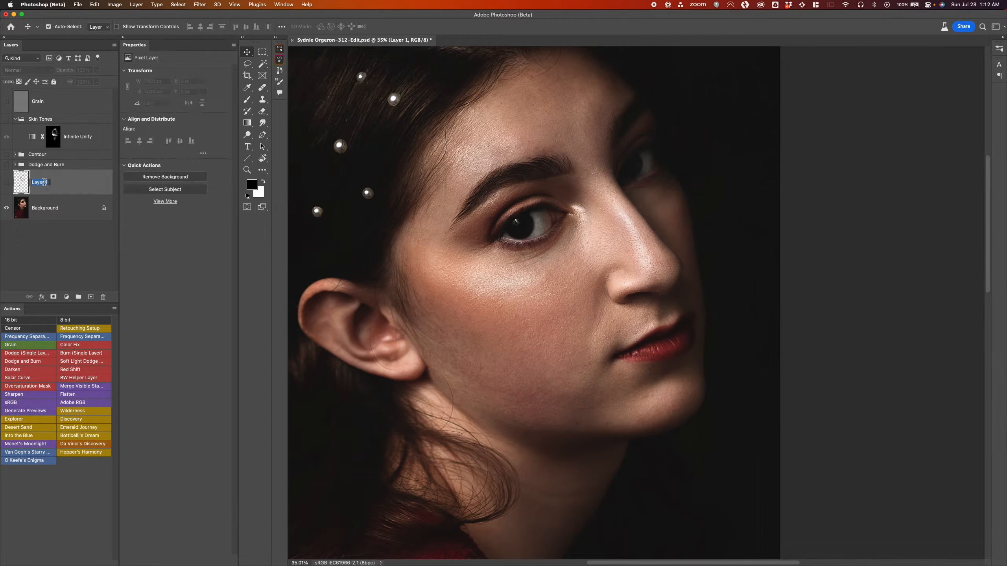
type("Healing and cloning")
key("Return")
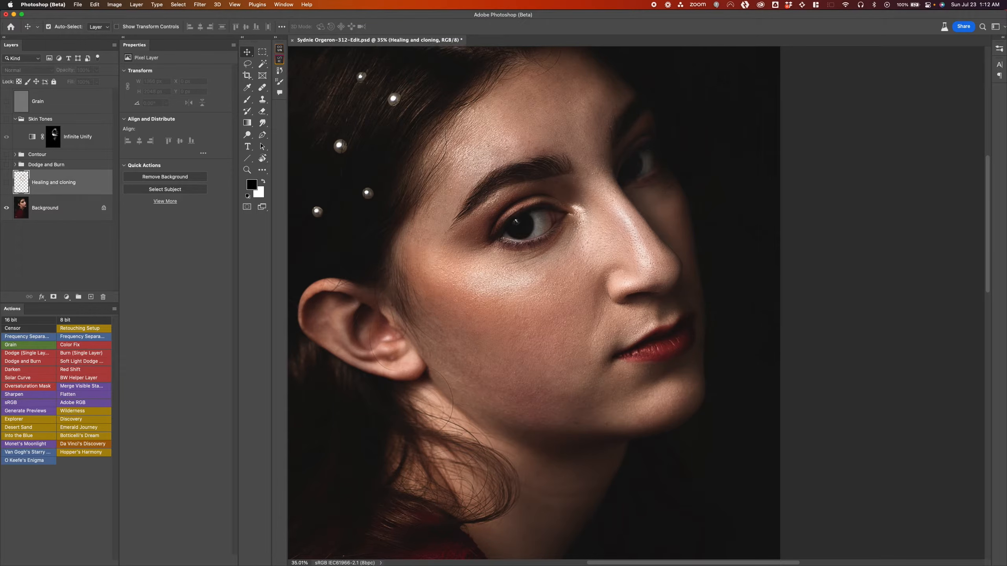
Step: View the Healing and cloning layer's strokes in isolation and compare the portrait with and without them
left_click(5, 183)
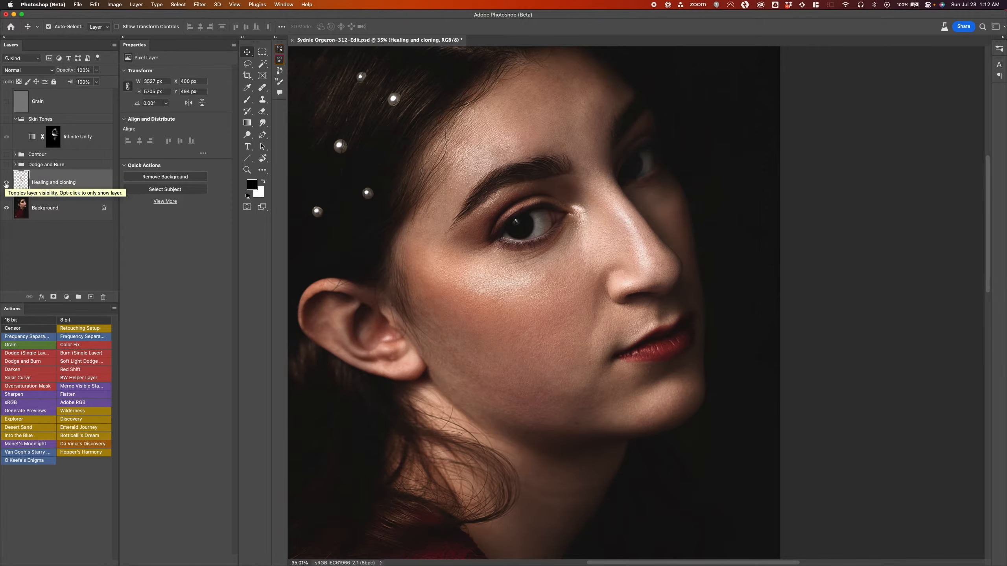
left_click(6, 184, "alt")
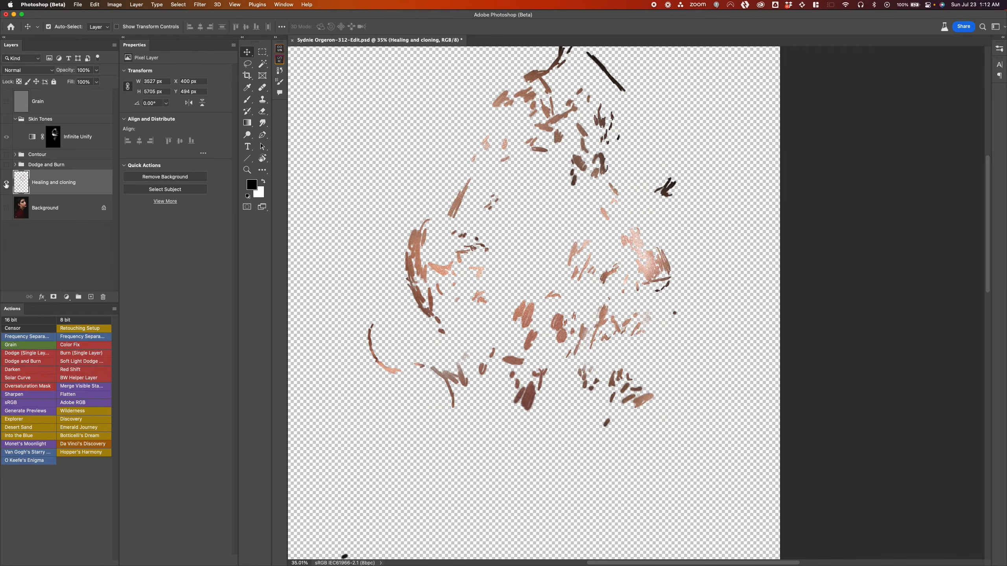
left_click(6, 184, "alt")
left_click(6, 183)
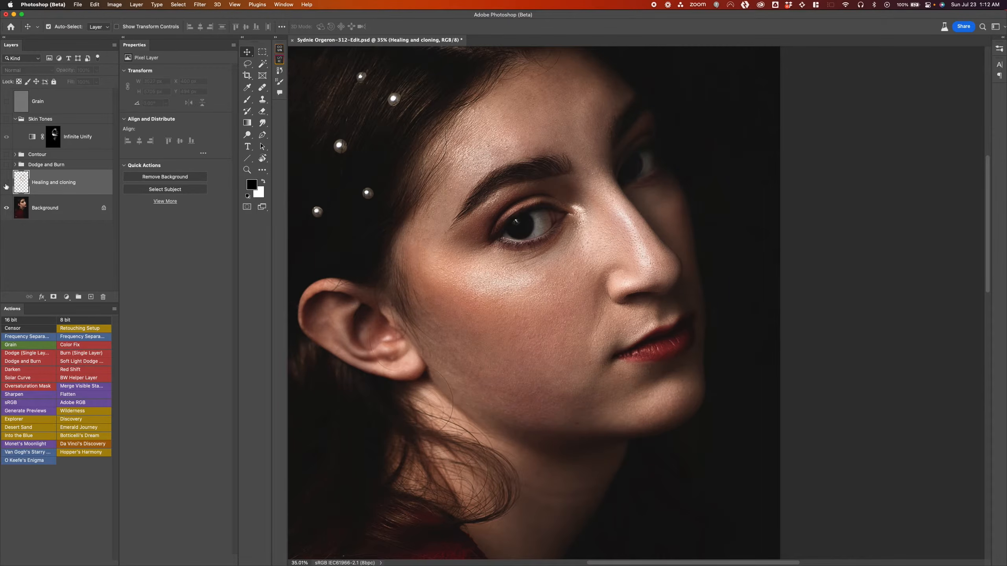
left_click(6, 184)
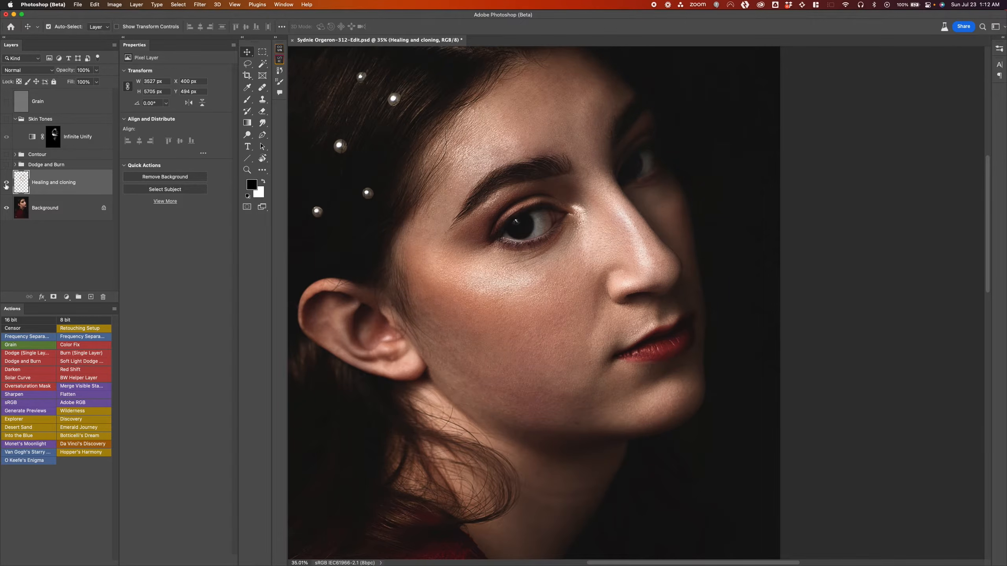
left_click(6, 184)
left_click(6, 184)
Step: Compare the nose, eye area and forehead up close with the Healing and cloning layer shown and hidden
key("z")
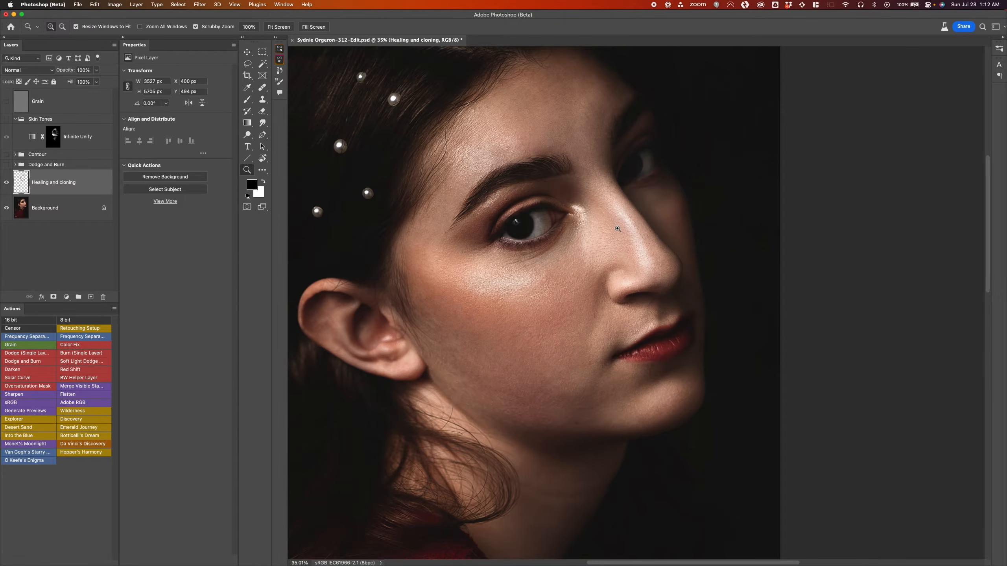
left_click(617, 229)
left_click(618, 228)
key("v")
left_click(7, 184)
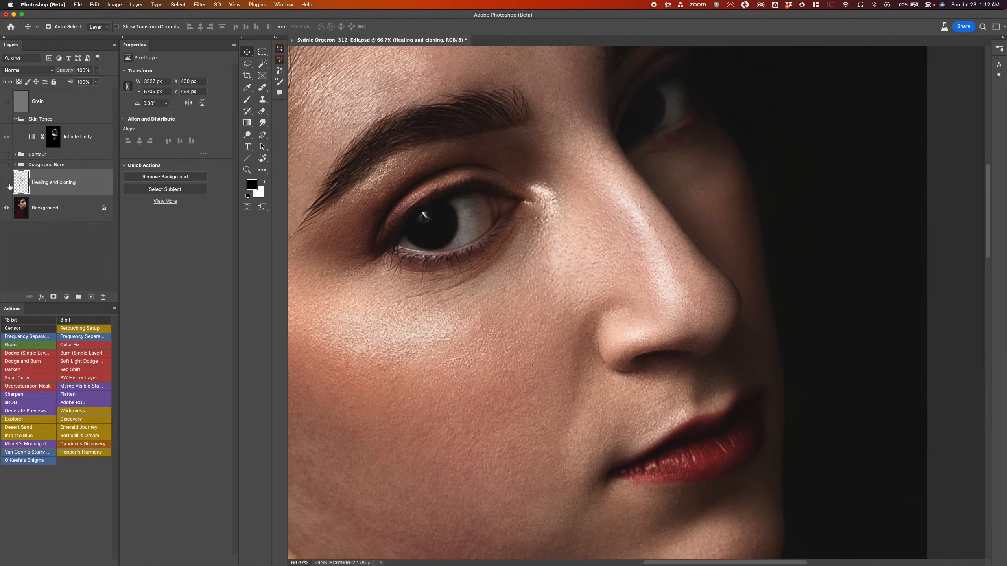
left_click(6, 184)
left_click(7, 183)
left_click(6, 184)
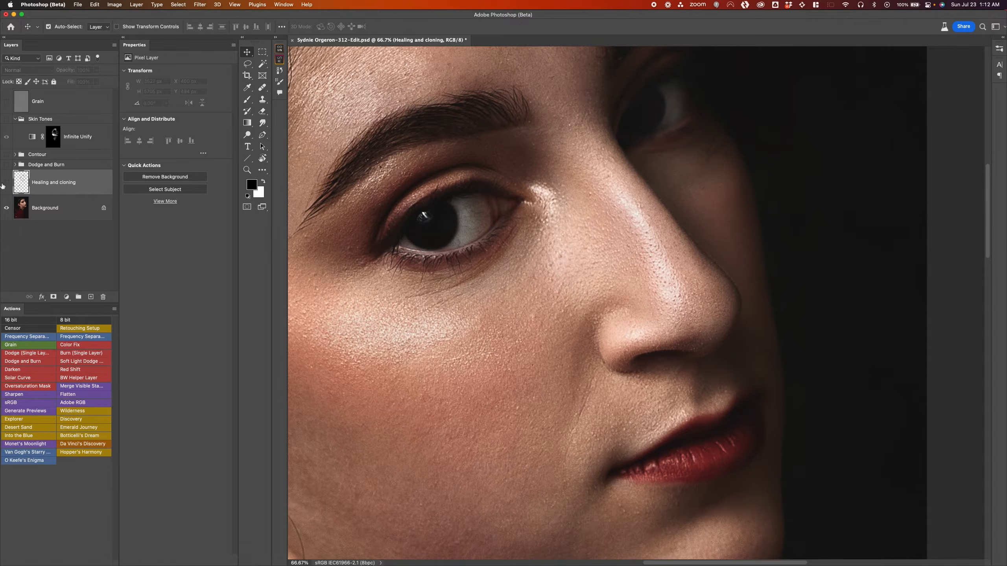
left_click(6, 184)
left_click(6, 184)
left_click_drag(563, 237, 618, 328)
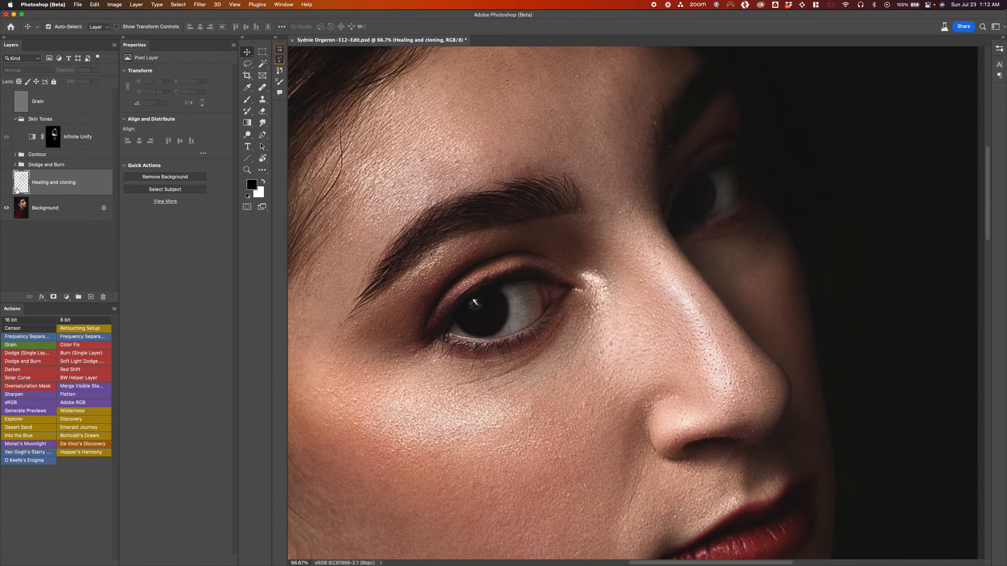
left_click(8, 184)
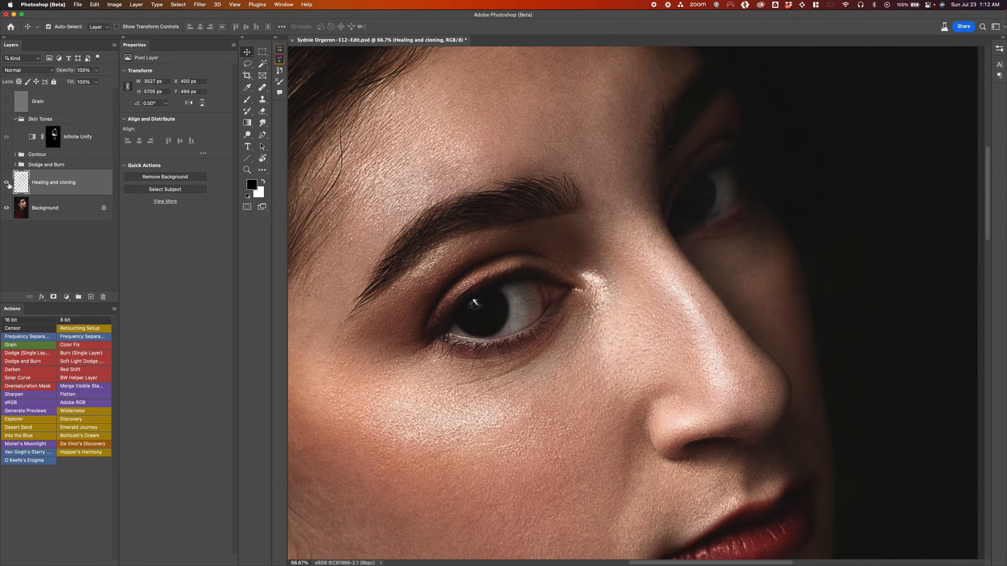
left_click(6, 183)
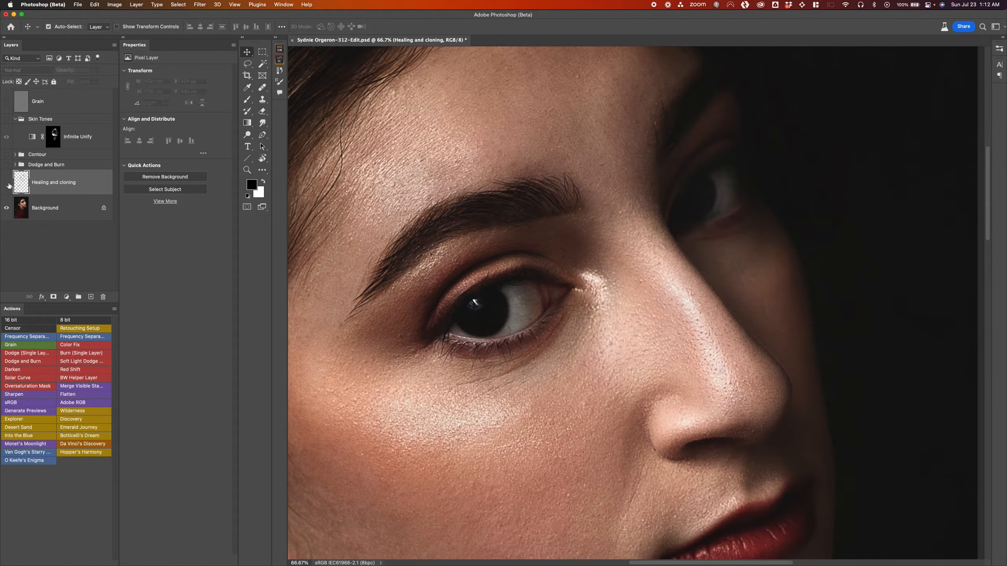
left_click(6, 183)
left_click(7, 184)
Step: Add an empty layer directly above the Background and ready the Healing Brush at size 20
left_click(51, 217)
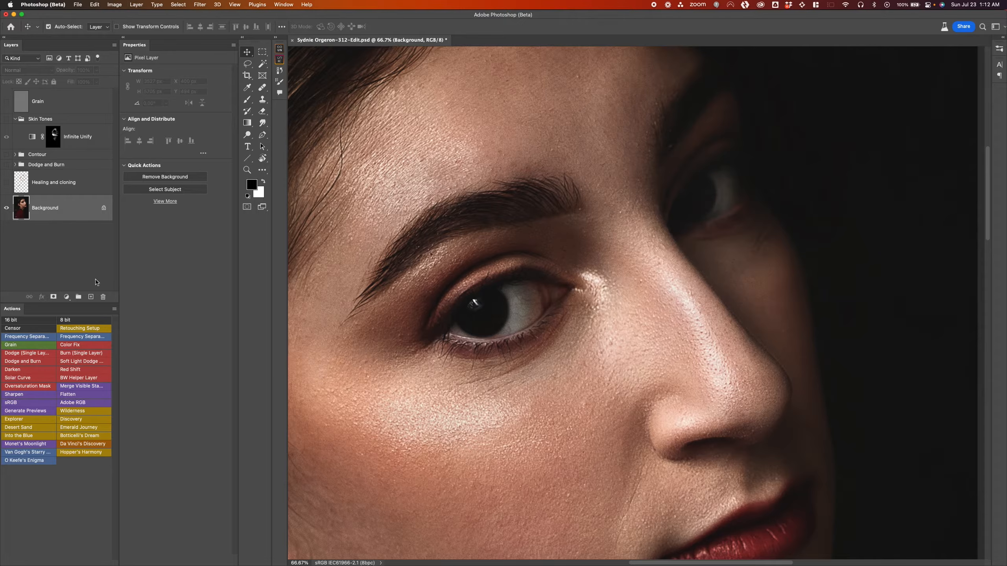
left_click(91, 297)
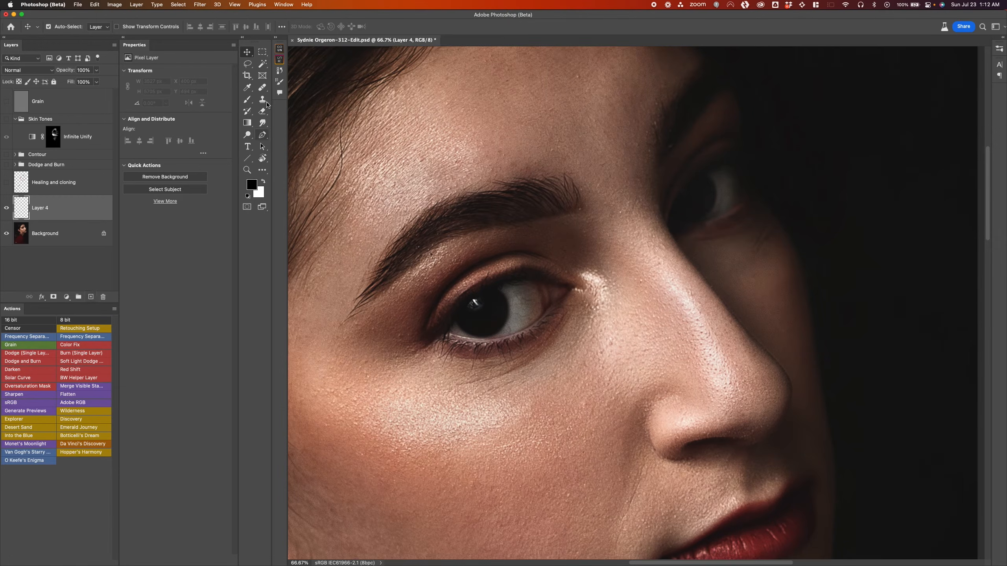
left_click(262, 87)
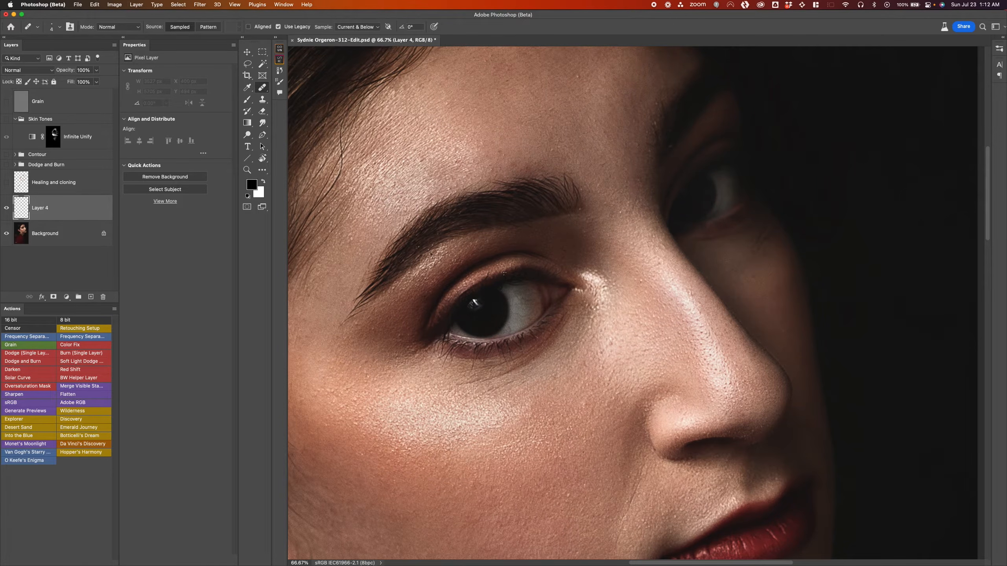
key("bracketright")
key("bracketright")
key("bracketright")
key("bracketright")
Step: Heal pores along the nose bridge and beside the nose on Layer 4 with the Healing Brush at size 15
scroll(650, 279, "down", 2)
scroll(651, 280, "right", 3)
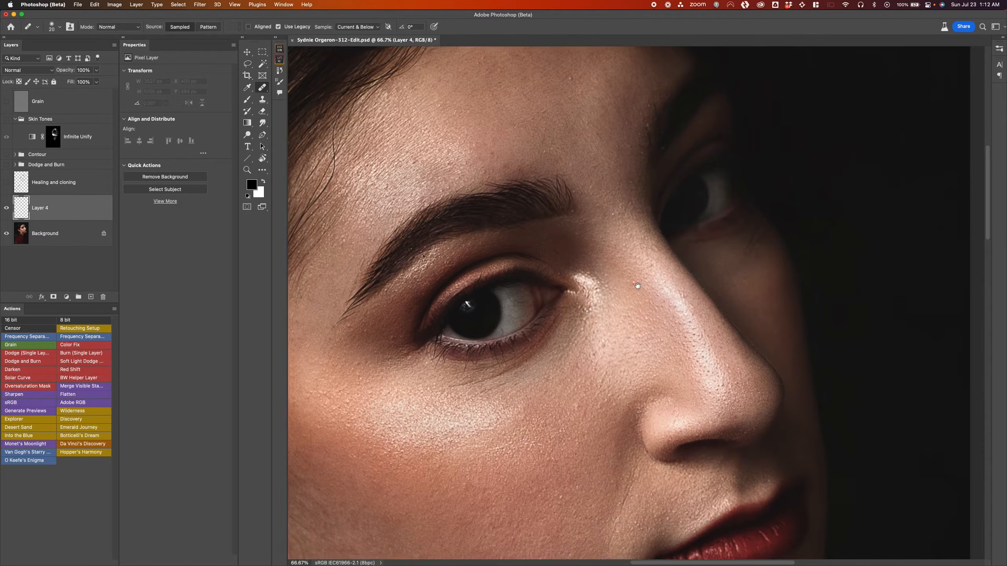
scroll(623, 287, "down", 1)
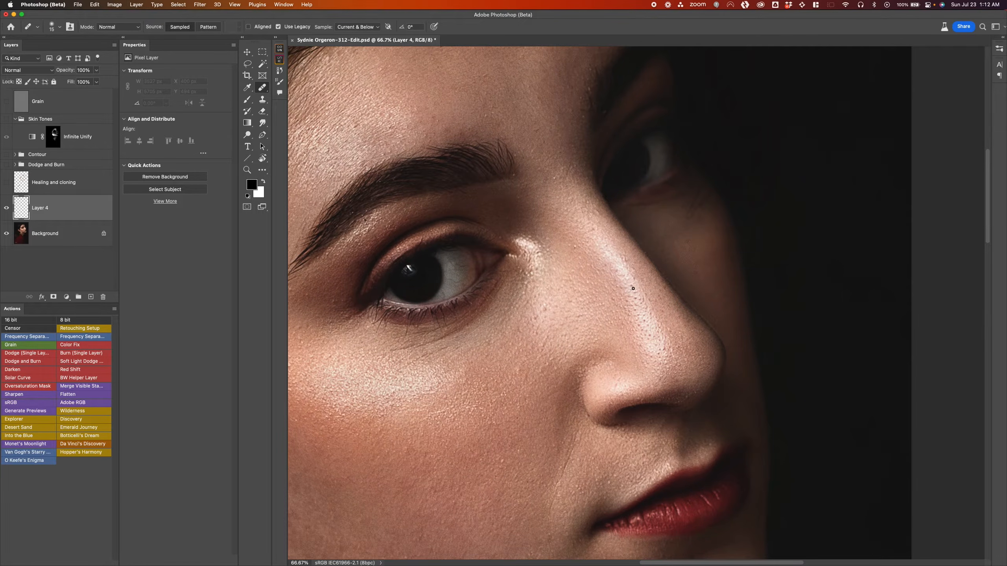
left_click_drag(636, 274, 634, 292)
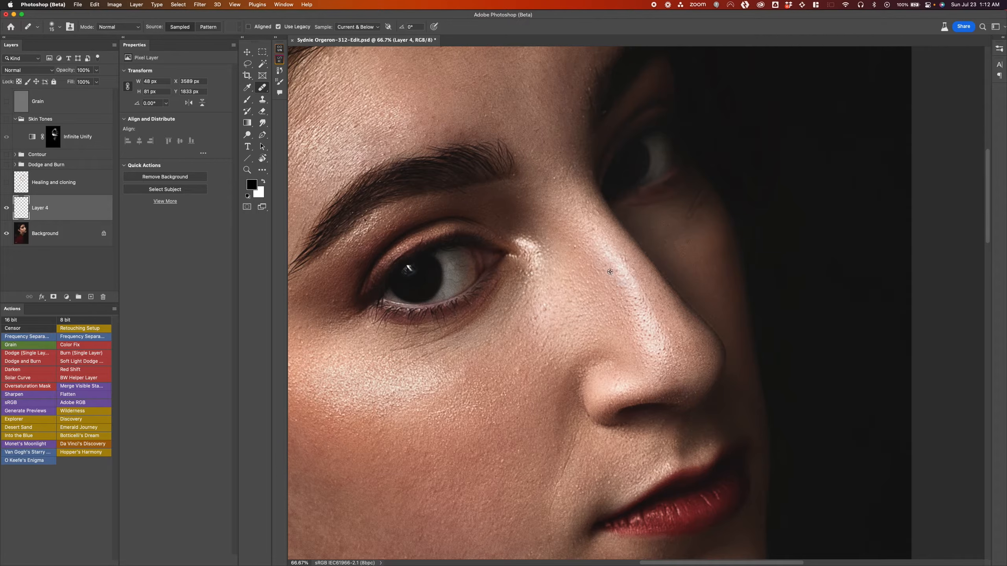
mouse_move(618, 284)
left_mouse_down()
mouse_move(608, 271)
mouse_move(634, 295)
left_mouse_up()
left_click(566, 325, "alt")
left_click_drag(542, 313, 551, 302)
Step: Heal more pores along the highlighted ridge of the nose on Layer 4
scroll(630, 332, "down", 2)
scroll(631, 332, "right", 4)
left_click_drag(614, 323, 609, 308)
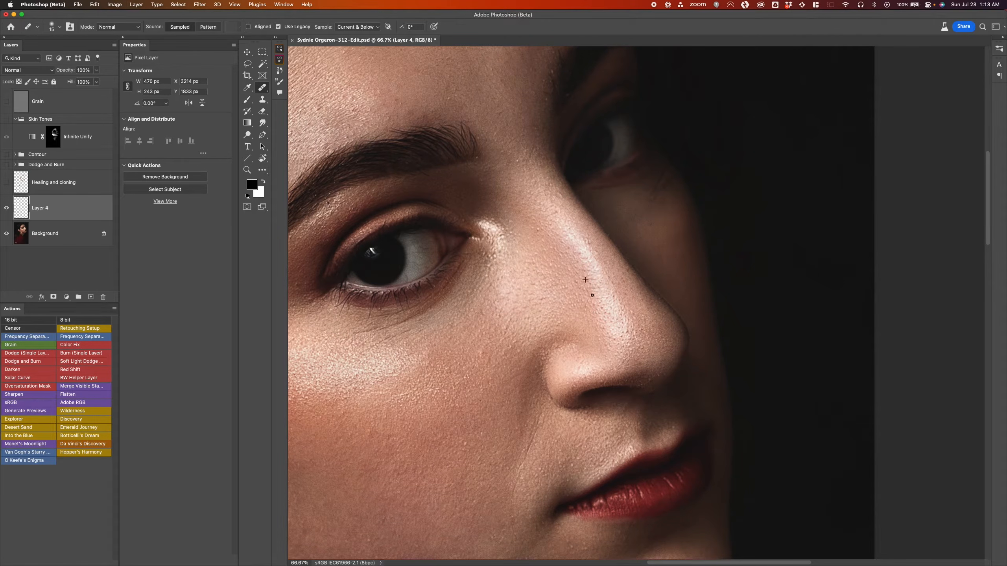
left_click_drag(609, 288, 607, 274)
Step: Heal a spot above the upper lip and another on the lower cheek on Layer 4
scroll(625, 307, "down", 5)
scroll(625, 308, "left", 3)
left_click(633, 326)
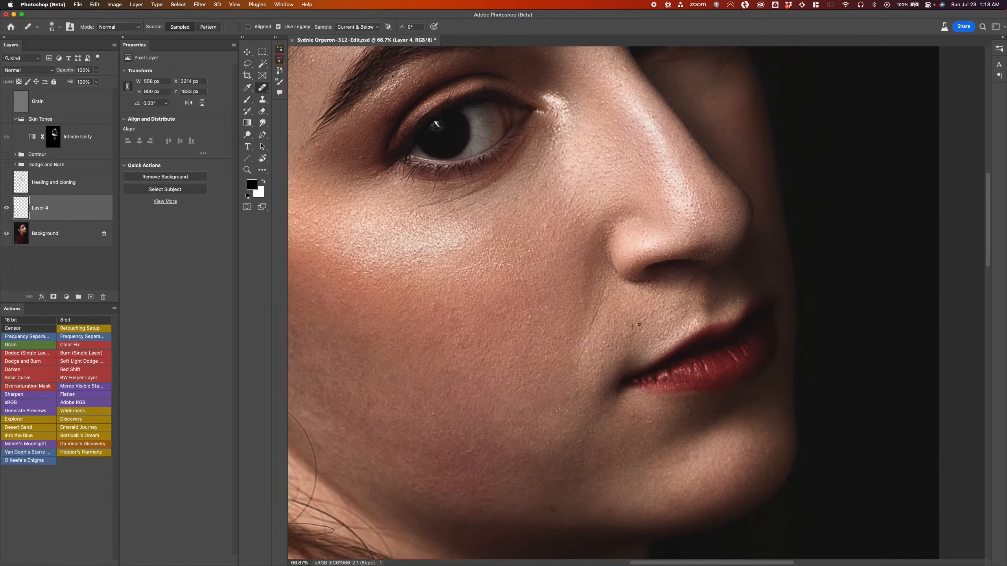
scroll(540, 352, "down", 1)
scroll(540, 353, "left", 3)
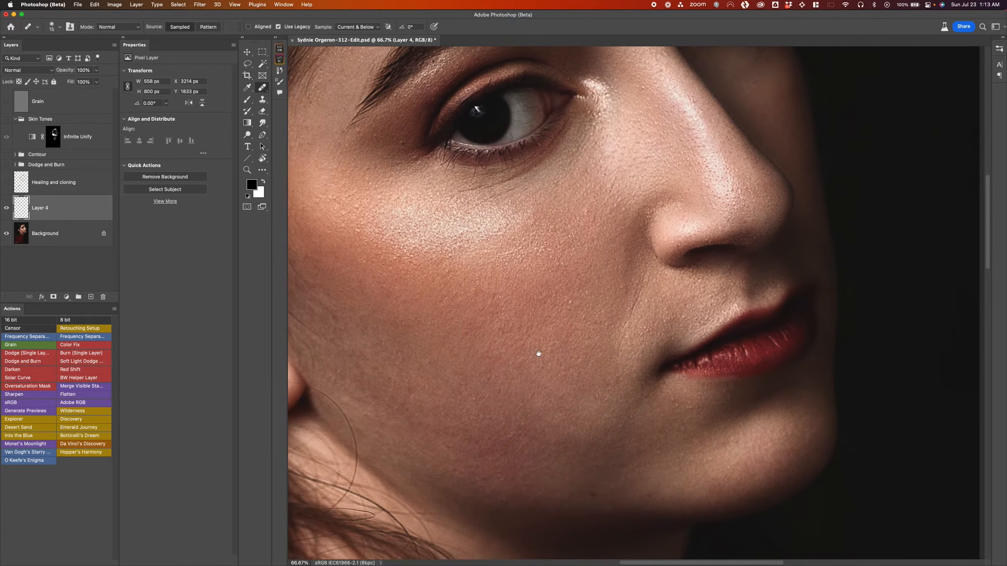
left_click(546, 381)
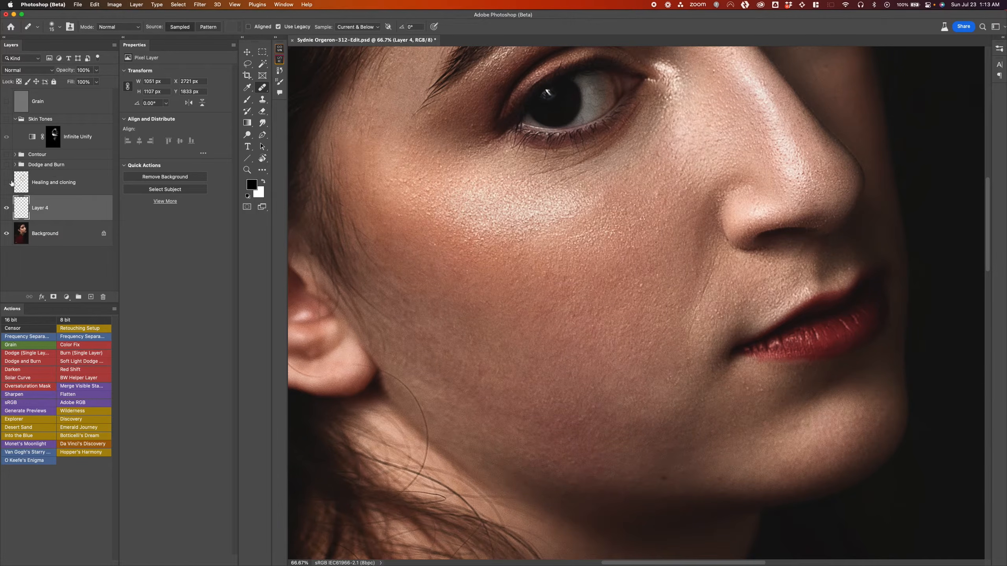
Step: Compare the cheek and jaw with the Healing and cloning layer shown and hidden, leaving it shown
left_click(7, 182)
left_click(7, 182)
left_click(7, 182)
left_click_drag(448, 404, 533, 360)
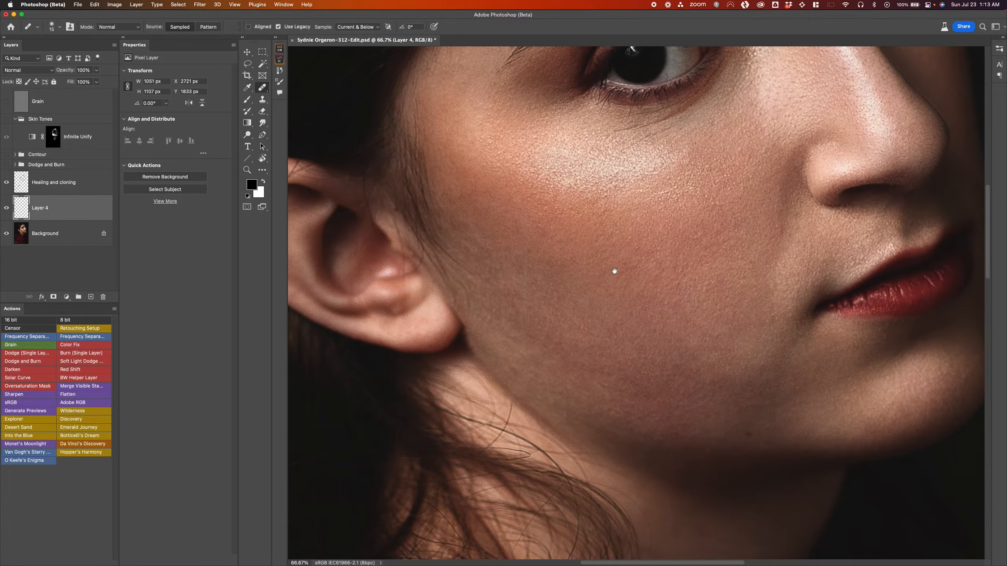
left_click_drag(614, 272, 565, 368)
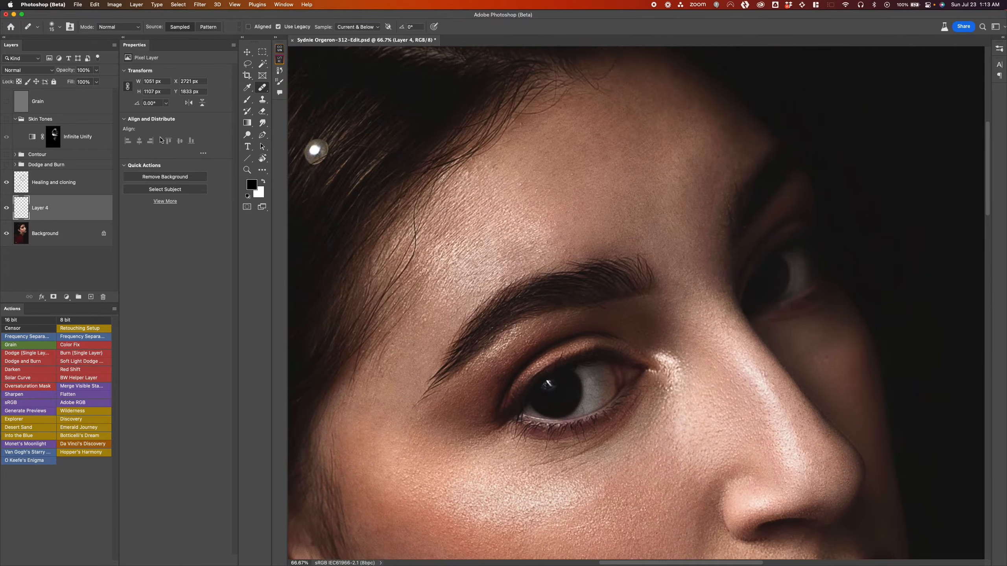
Step: Compare the eye and forehead area with Layer 4 and the Healing and cloning layer each hidden and shown
left_click(7, 207)
left_click(7, 208)
left_click(6, 183)
left_click(6, 189)
left_click(6, 189)
left_click(7, 188)
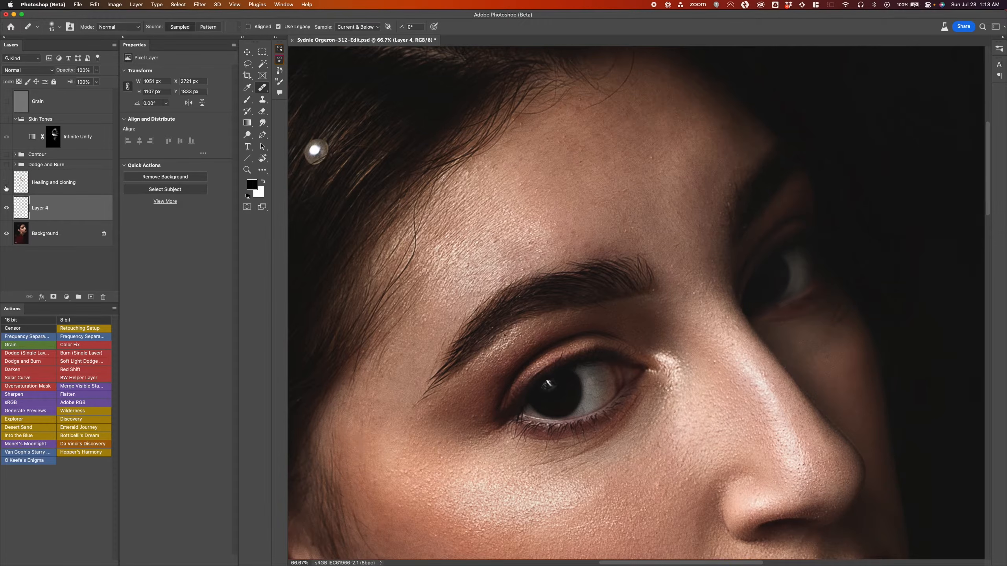
Step: Compare the upper forehead and hairline with the Healing and cloning layer shown and hidden
scroll(604, 178, "up", 5)
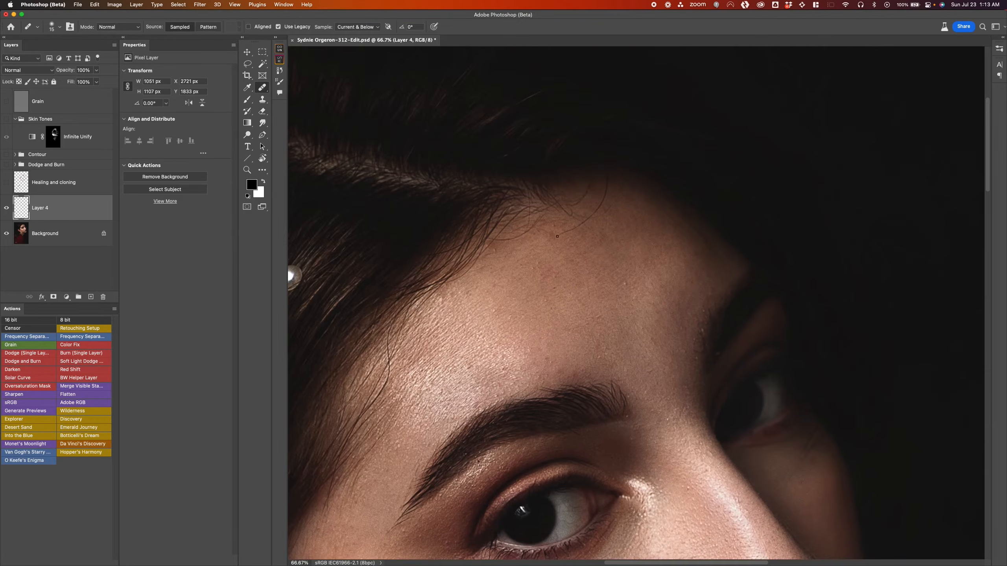
left_click(8, 185)
left_click(7, 185)
left_click(7, 185)
left_click(7, 185)
Step: Compare the lower nose, cheek and mouth area with the Healing and cloning layer hidden and shown
scroll(662, 400, "down", 10)
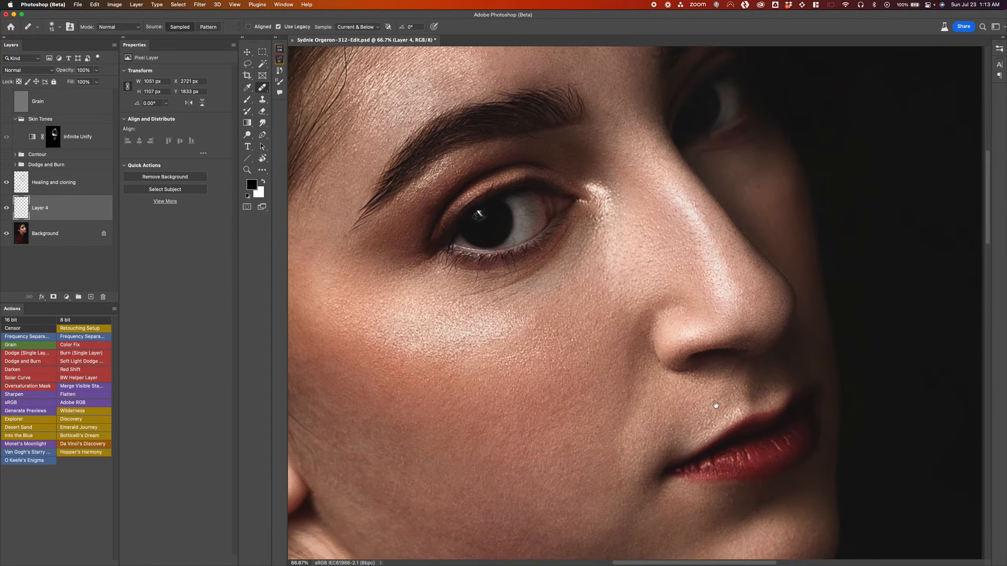
left_click_drag(715, 403, 668, 335)
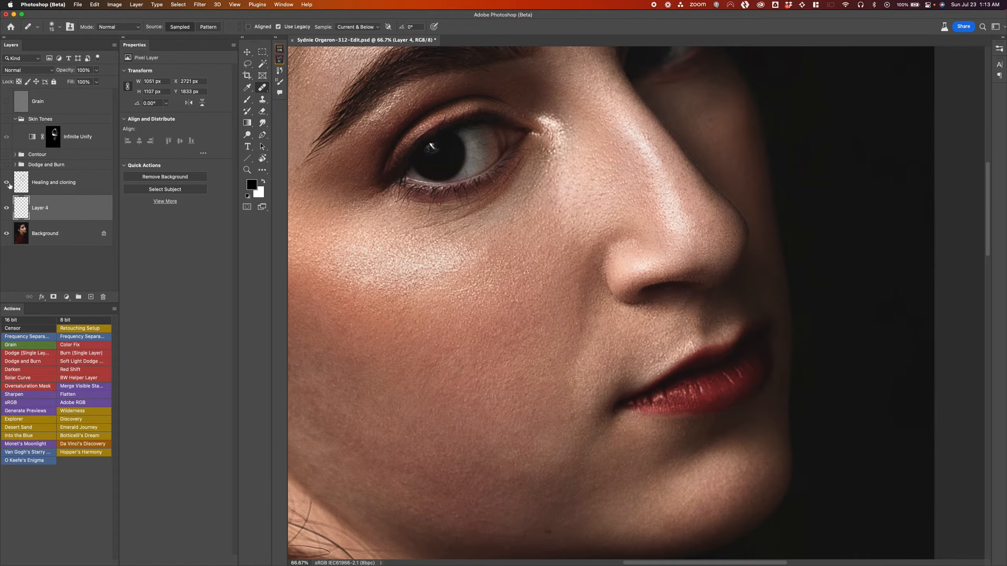
left_click(8, 185)
left_click(7, 185)
Step: Make Healing and cloning the active layer and reduce the Healing Brush size to 10
key("alt+bracketleft")
key("alt+bracketright")
key("alt+bracketright")
key("r")
left_click_drag(690, 281, 670, 256)
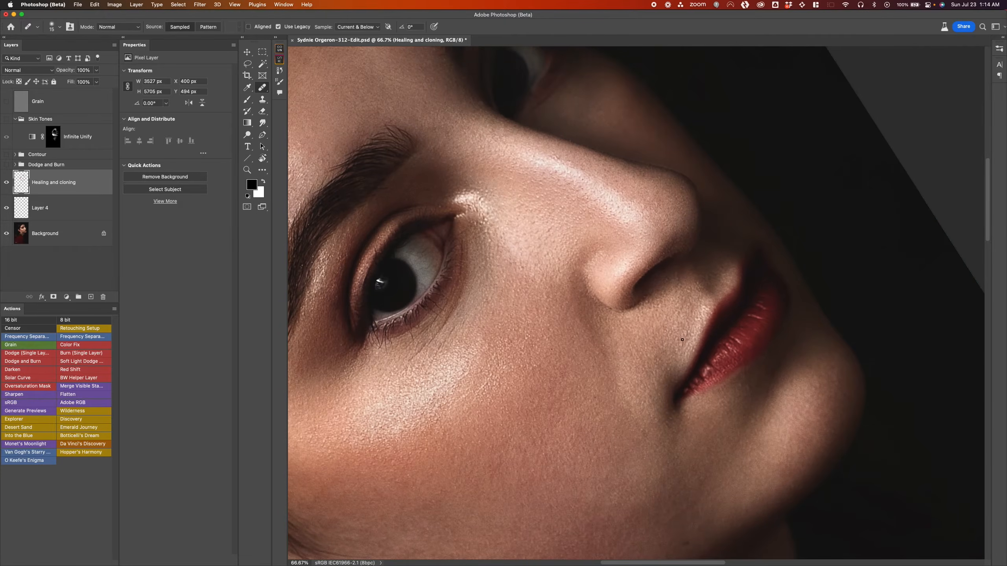
key("bracketleft")
key("super+z")
key("z")
left_click_drag(665, 349, 649, 353)
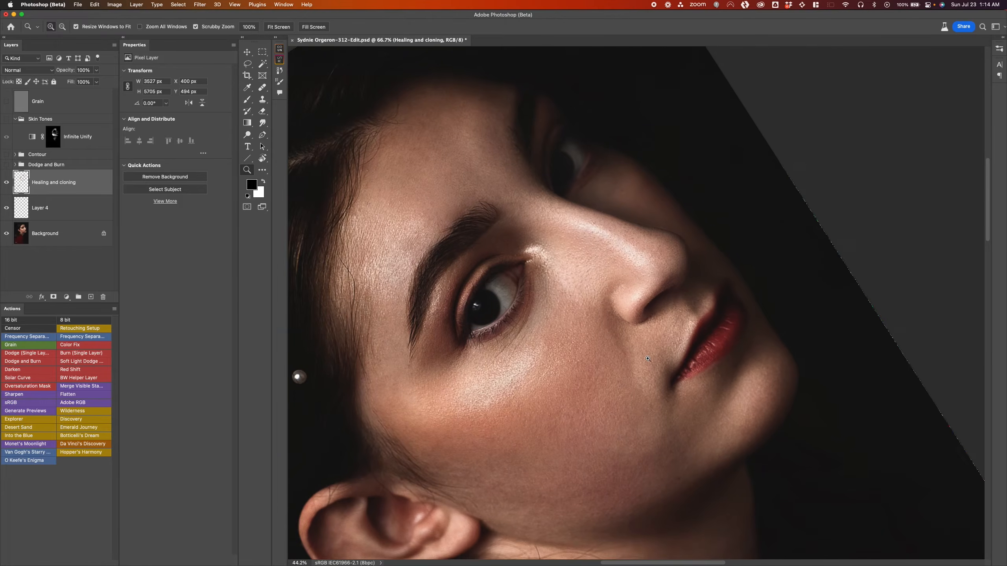
key("Escape")
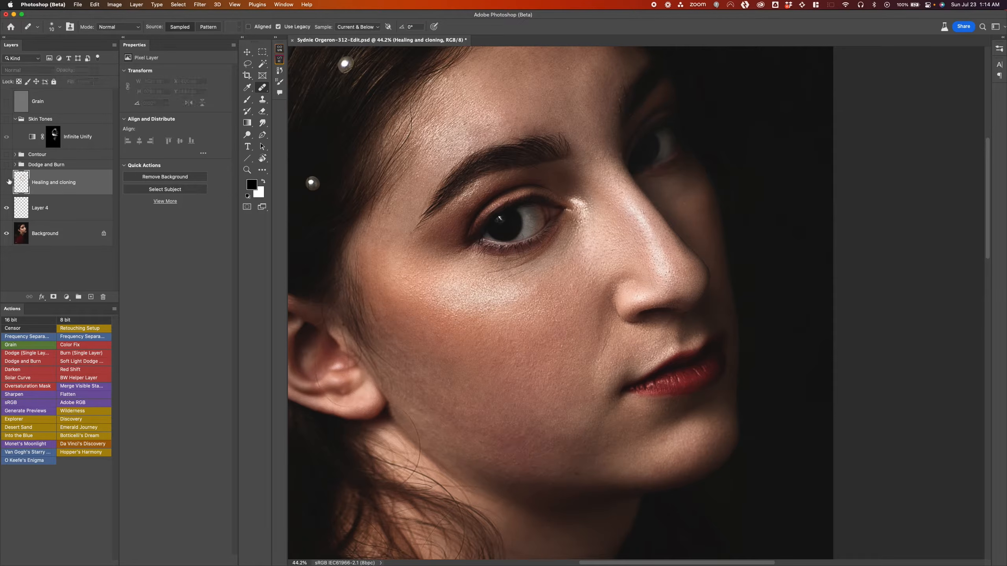
Step: Compare the whole face at 44.2% zoom with the Healing and cloning layer hidden and shown
left_click(7, 182)
left_click(6, 182)
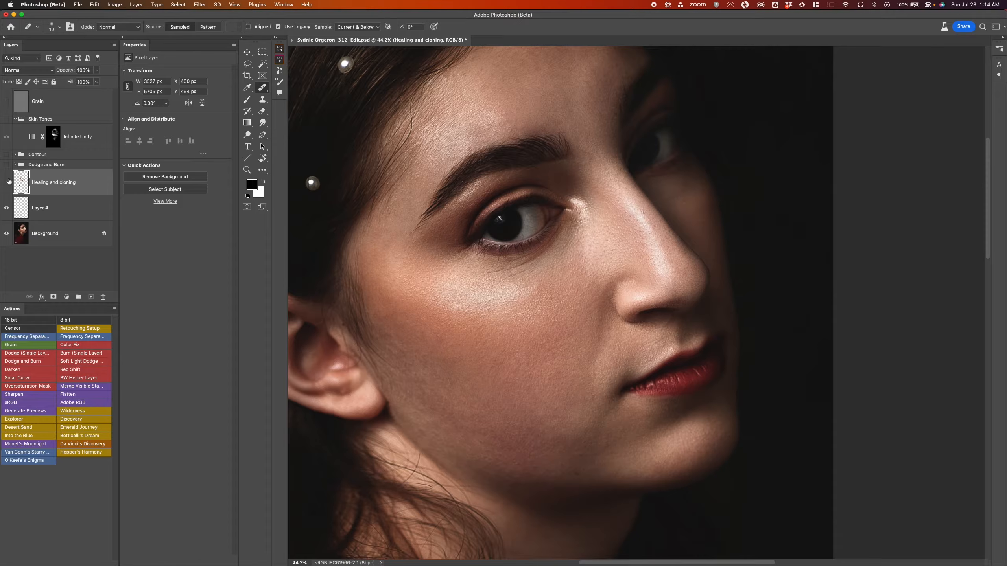
left_click(7, 182)
left_click(8, 182)
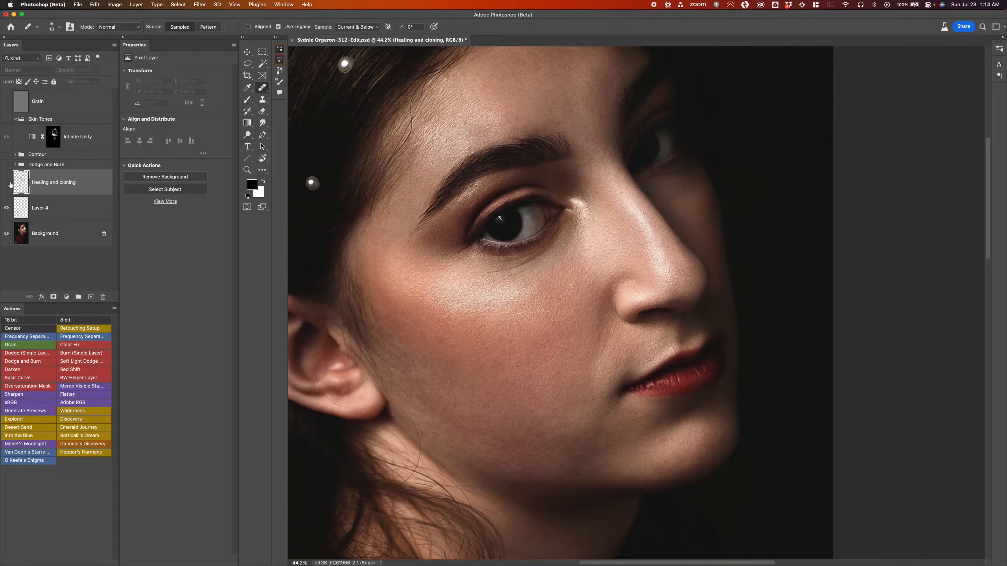
left_click(6, 182)
mouse_move(509, 296)
left_mouse_down()
mouse_move(510, 345)
mouse_move(507, 316)
left_mouse_up()
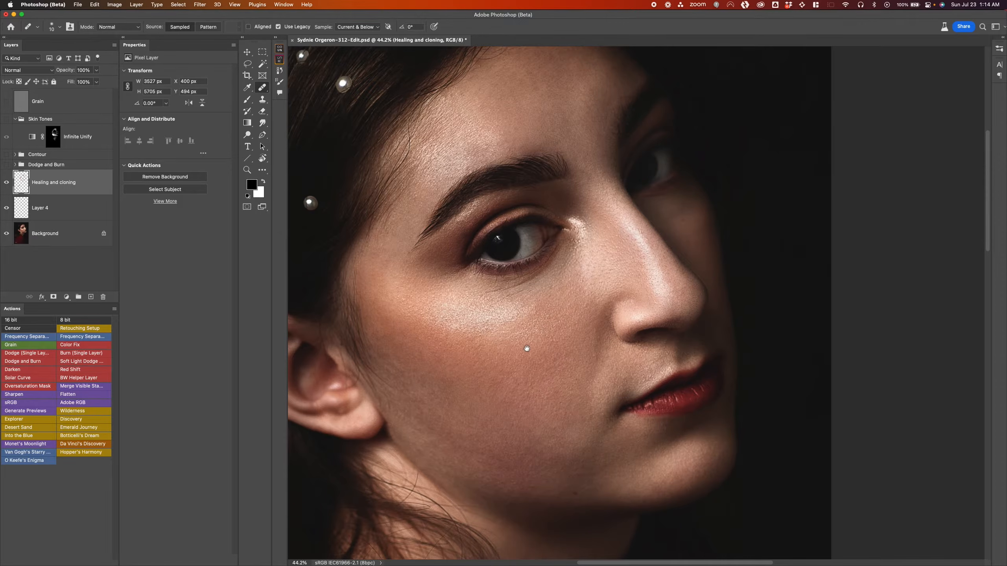
left_click_drag(527, 349, 536, 328)
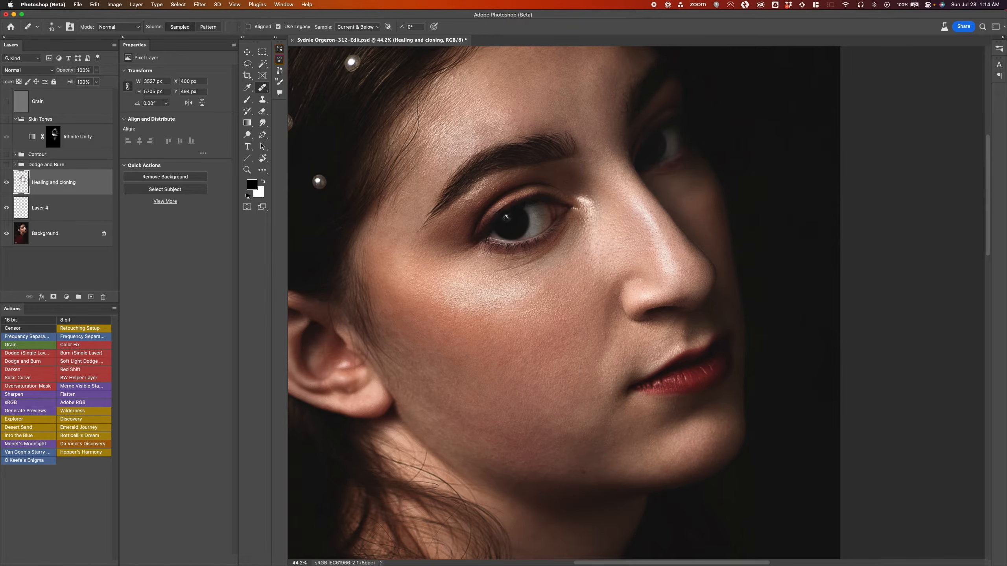
Step: Expand and show the Dodge and Burn group, and turn on its Color Fill 1 layer for a black-and-white view
left_click(16, 166)
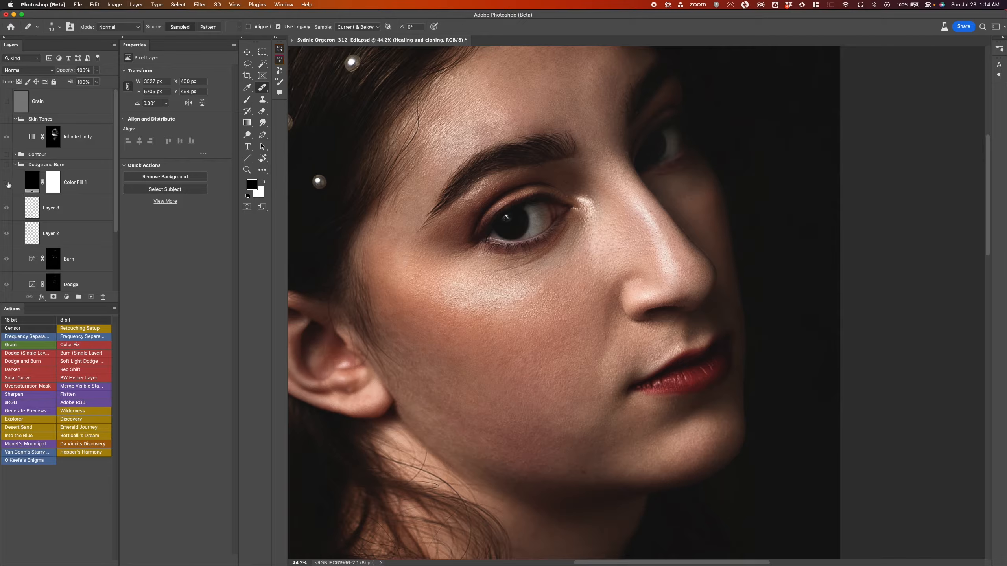
left_click(6, 164)
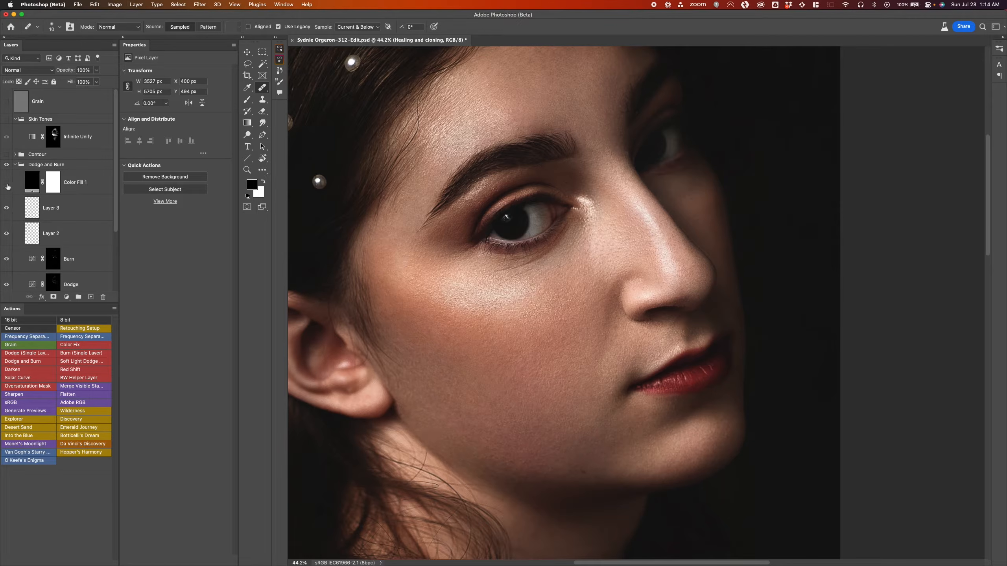
left_click(6, 183)
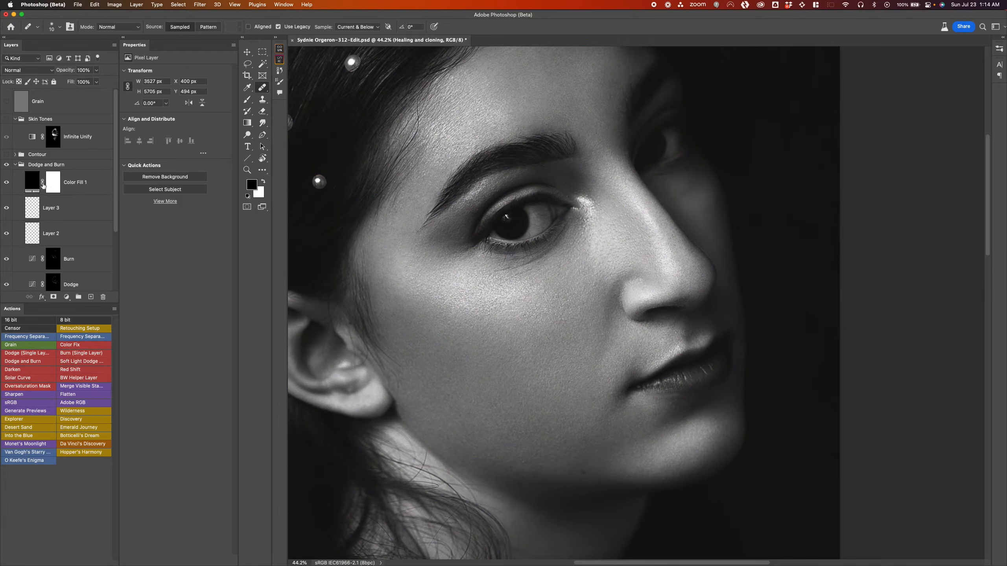
left_click(36, 185)
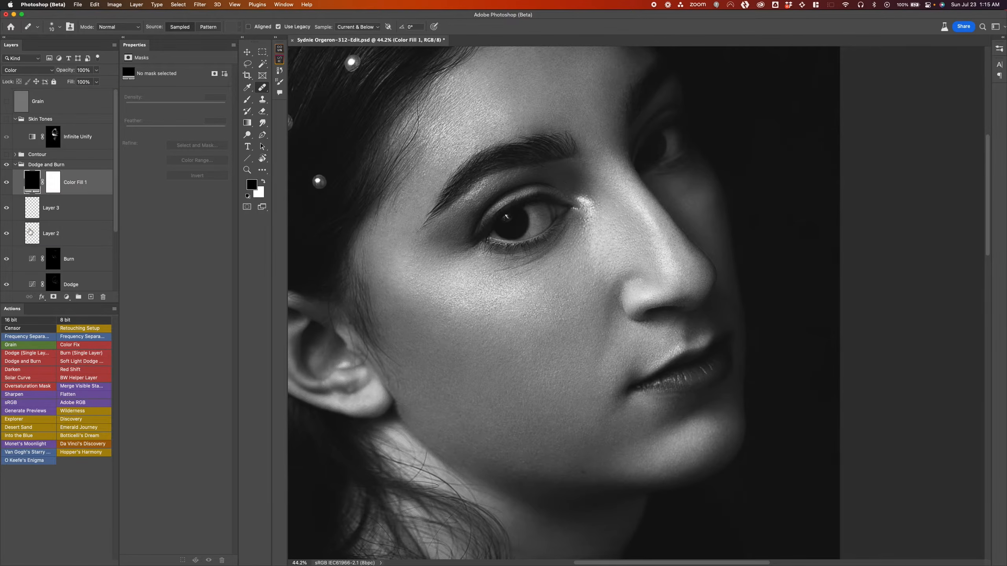
Step: Check the portrait with the Burn and Dodge layers hidden and shown, and examine the Dodge layer's curve
left_click(14, 233)
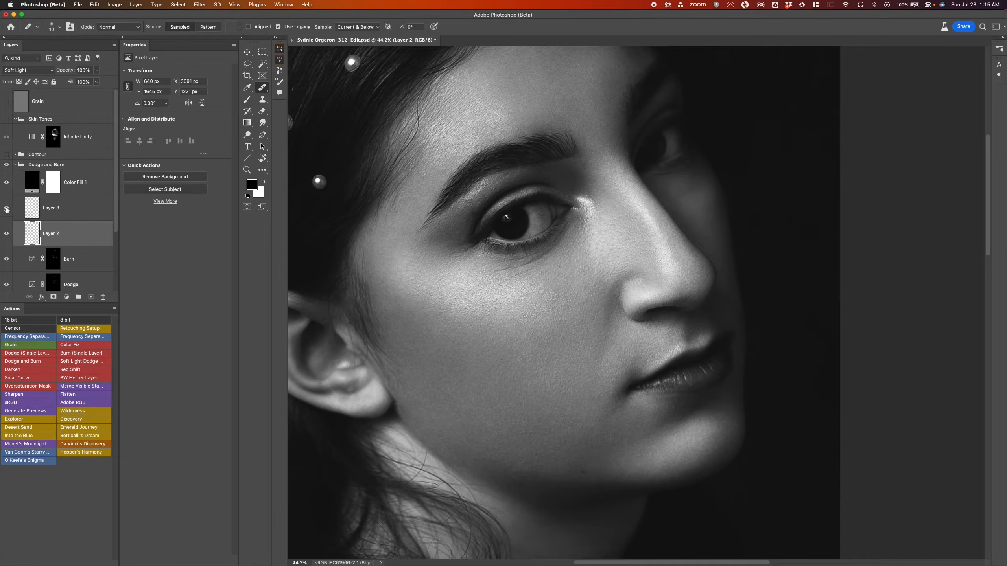
scroll(7, 212, "down", 2)
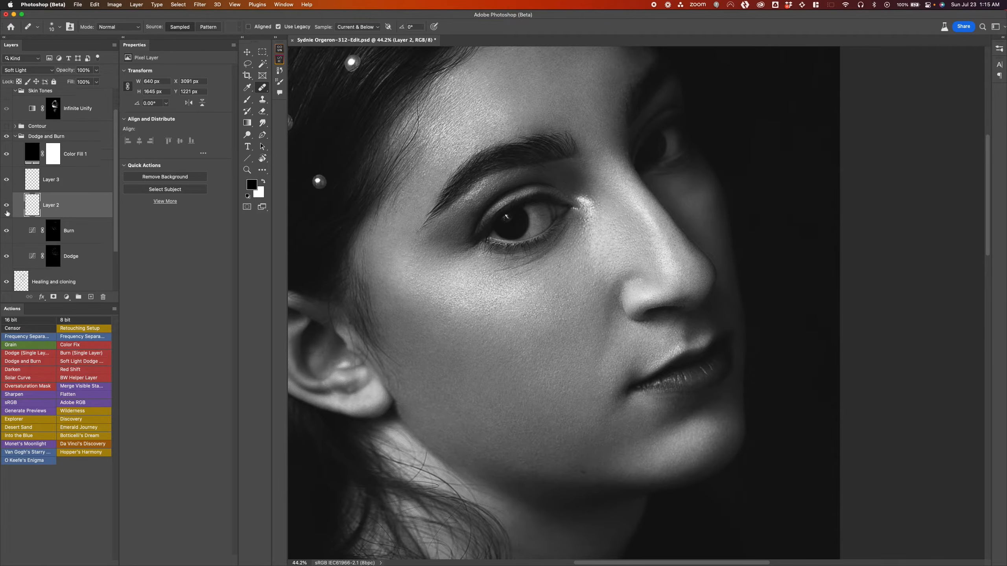
left_click(7, 233)
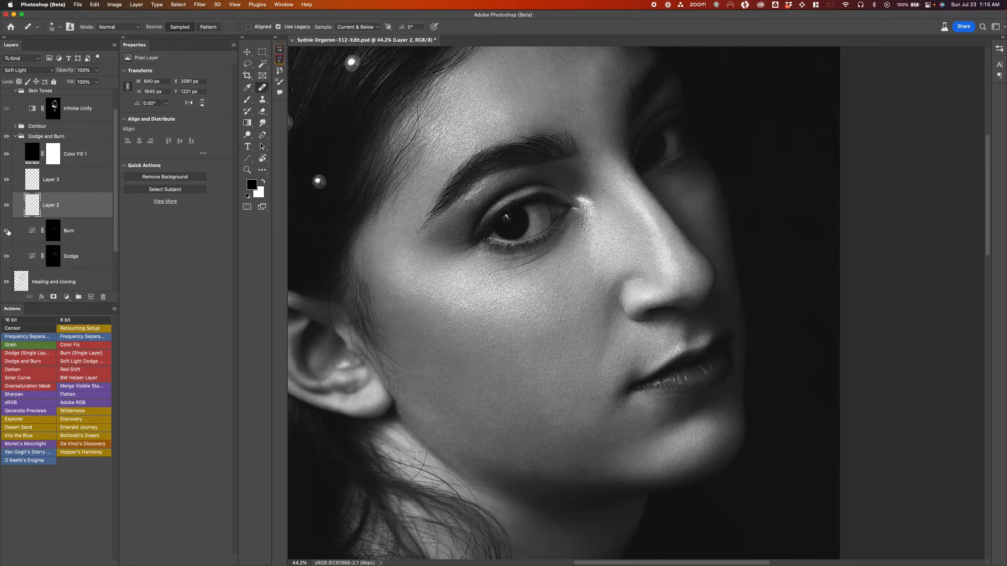
left_click(7, 232)
left_click(7, 256)
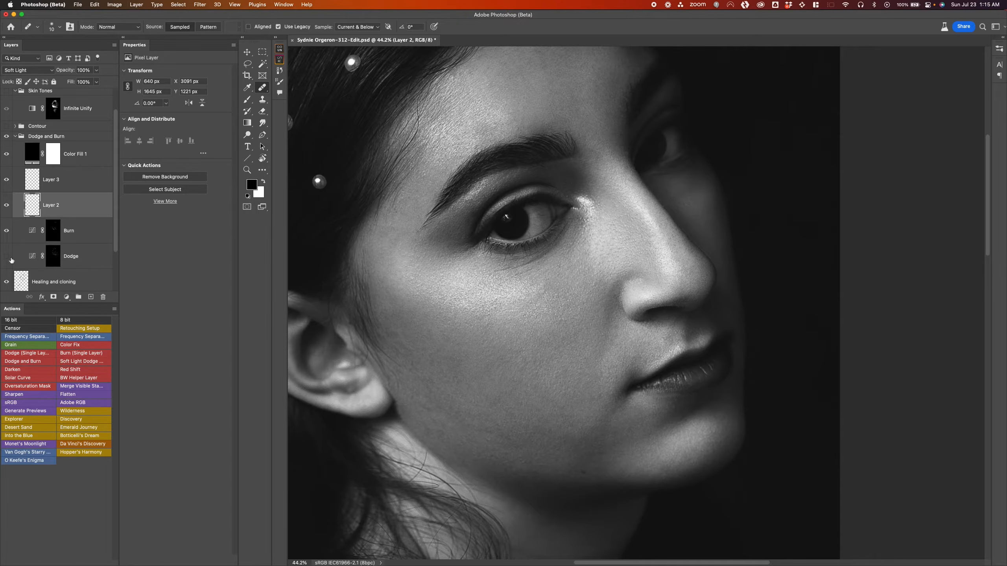
left_click(7, 256)
left_click(35, 259)
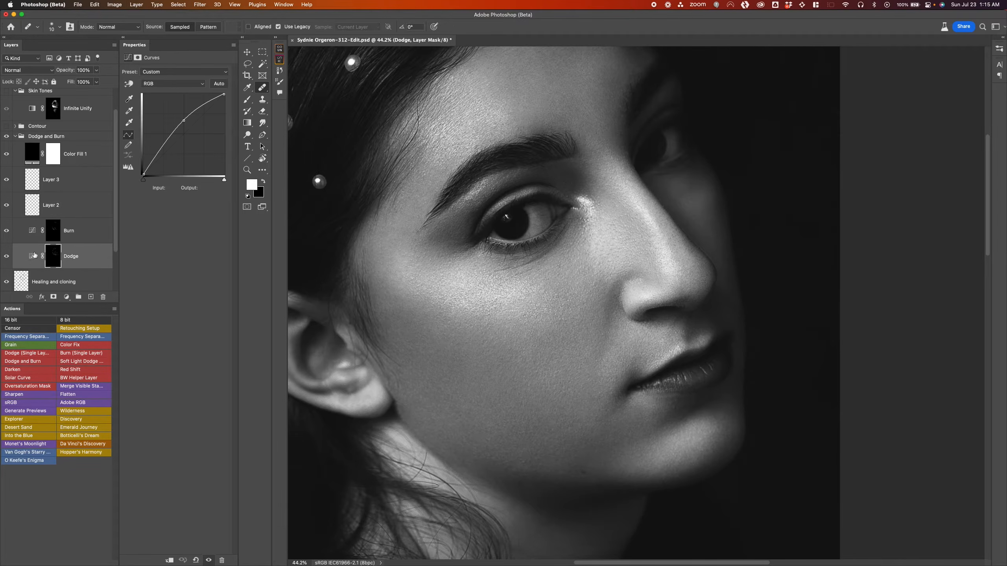
Step: Hide Layer 3, Layer 2 and Burn, and compare the portrait with the Dodge layer shown and hidden
left_click_drag(7, 179, 6, 230)
left_click(7, 256)
left_click(8, 257)
left_click(11, 257)
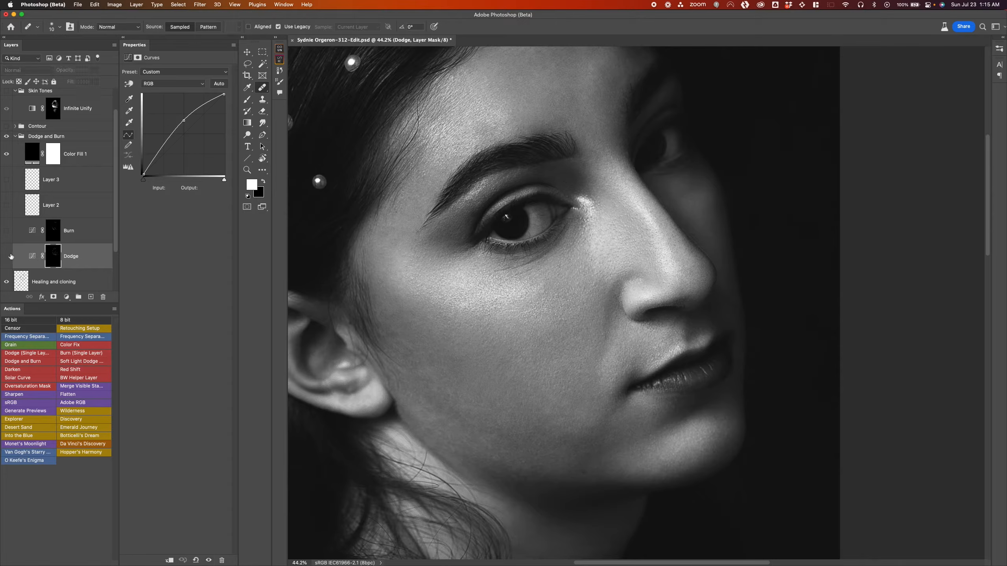
left_click(11, 257)
left_click(11, 257)
left_click(10, 257)
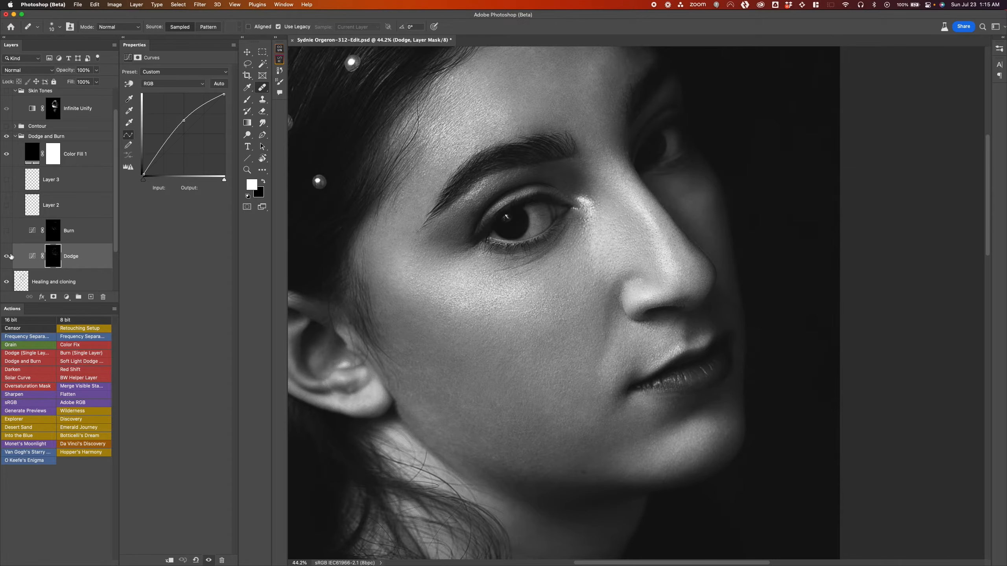
left_click(11, 256)
Step: Examine the Dodge layer's mask strokes on their own, return to the portrait and hide the Dodge layer
left_click(32, 256)
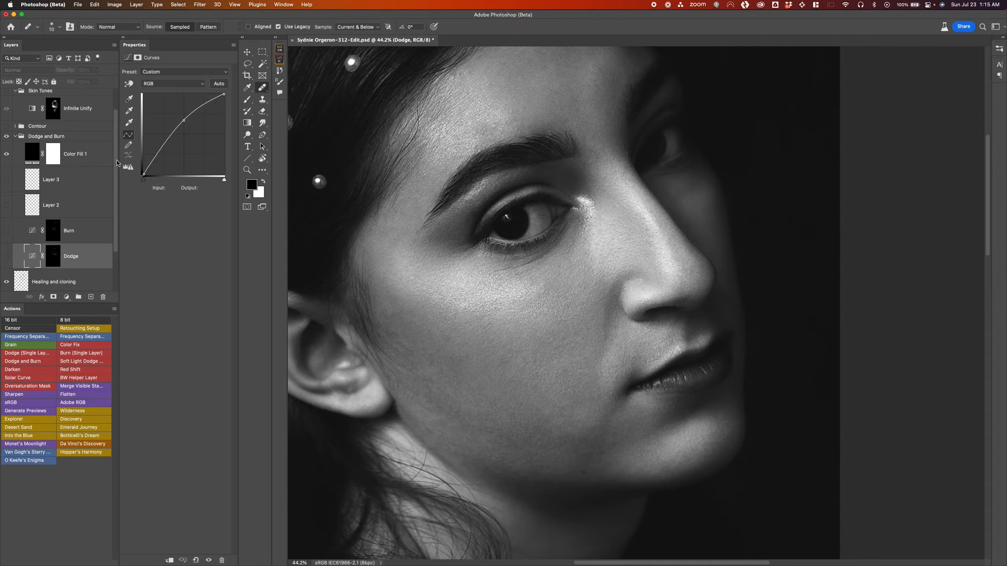
left_click(50, 258)
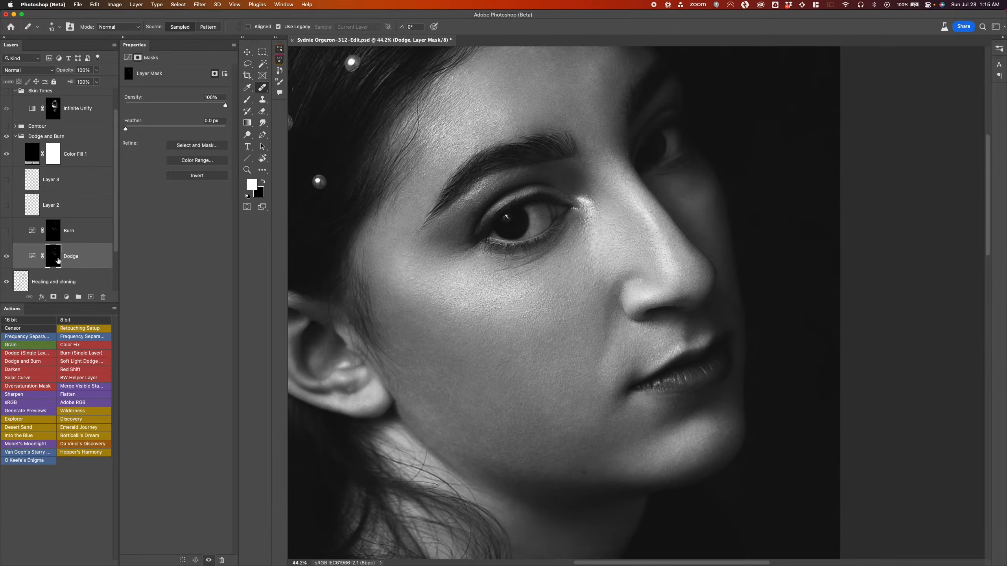
left_click(57, 260, "alt")
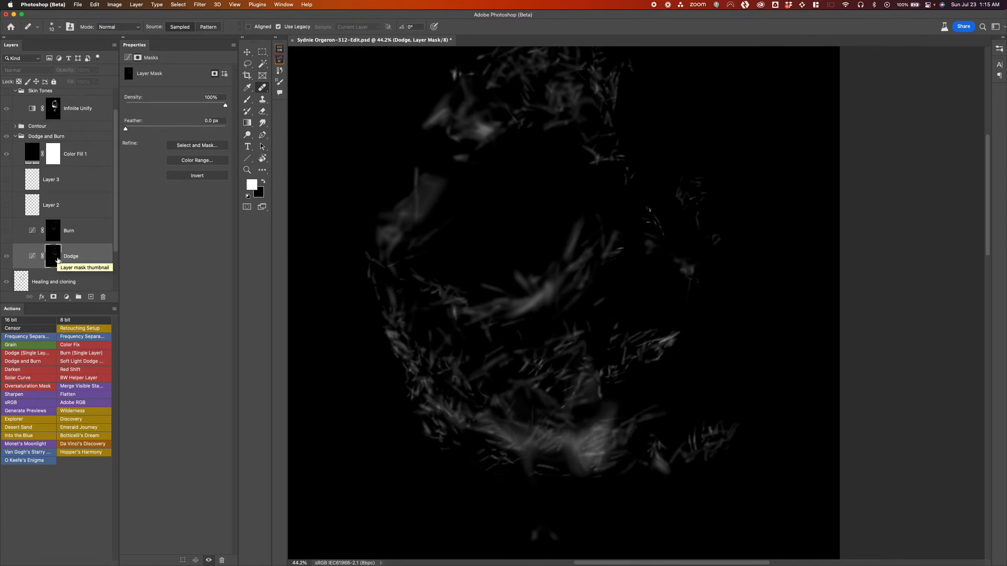
left_click(57, 261, "alt")
left_click(7, 257)
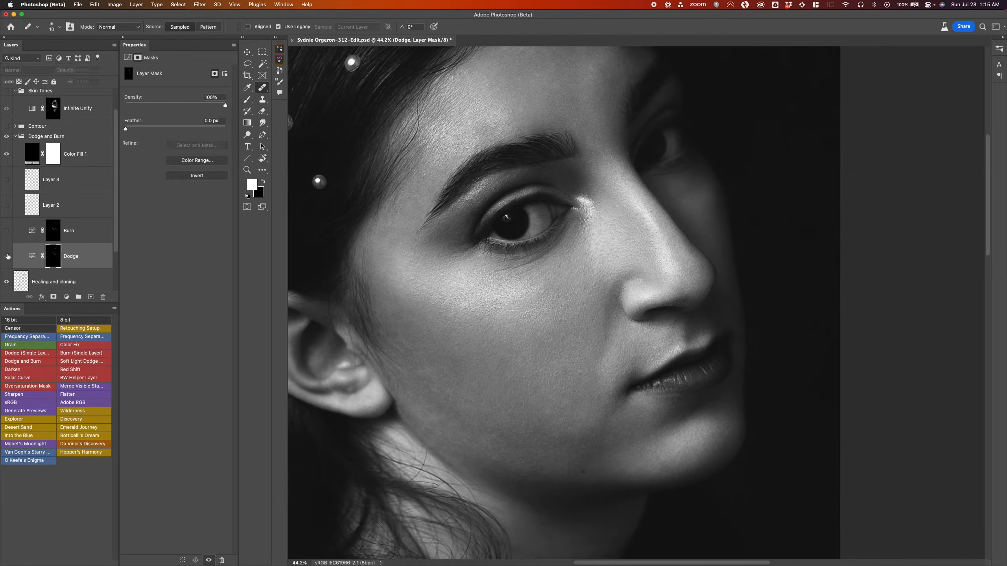
Step: Compare the black-and-white portrait repeatedly with the Dodge layer shown and hidden
left_click(8, 256)
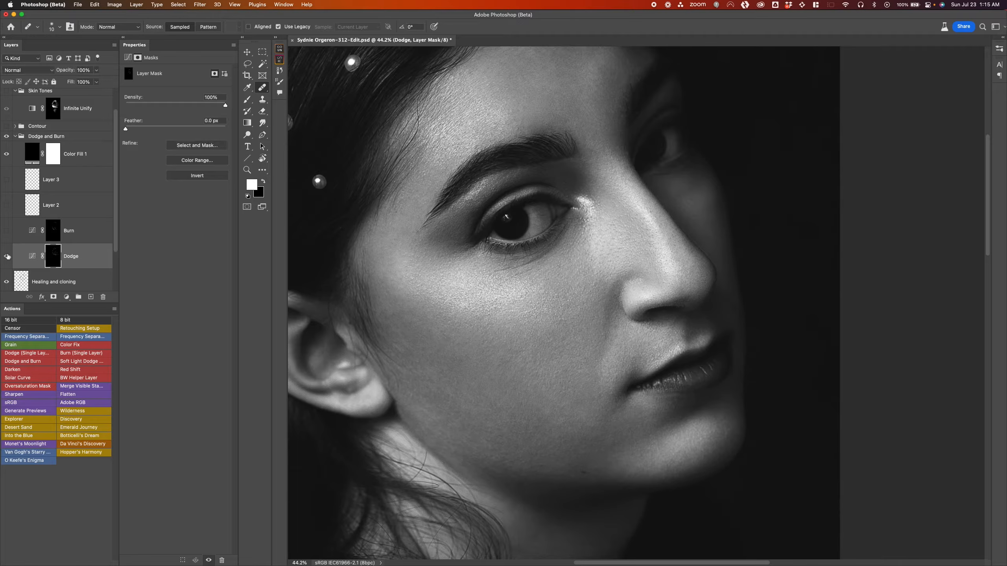
left_click(8, 256)
left_click(9, 257)
left_click(8, 256)
left_click(9, 257)
left_click(8, 257)
left_click(8, 257)
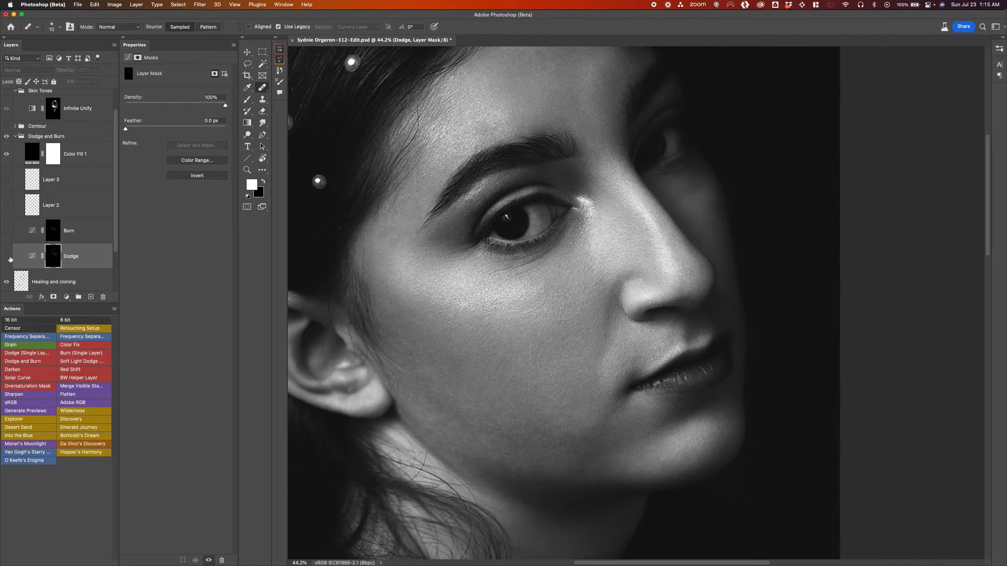
left_click(9, 257)
left_click(9, 257)
left_click(9, 256)
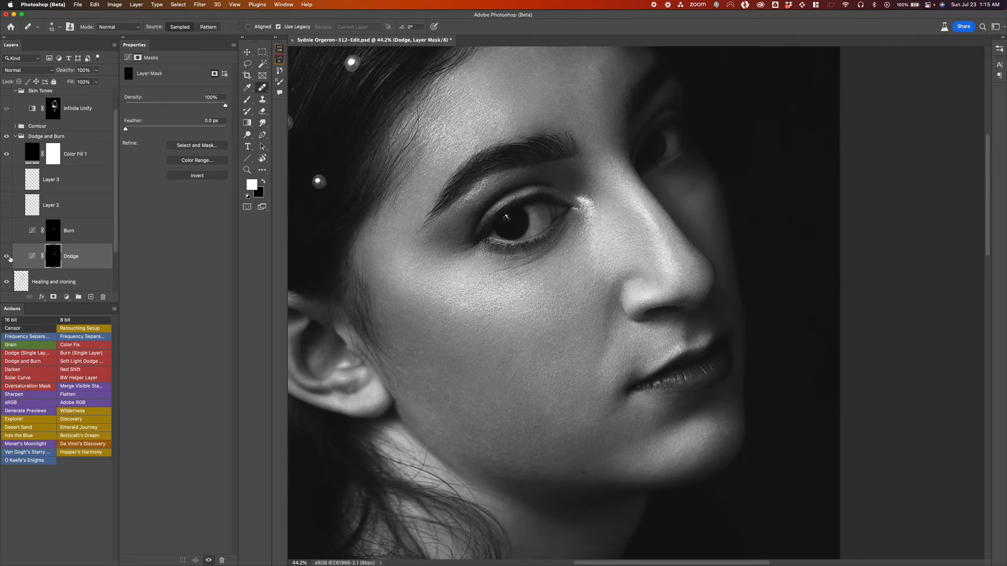
left_click(8, 257)
left_click(9, 257)
left_click(8, 257)
left_click(9, 256)
left_click(9, 257)
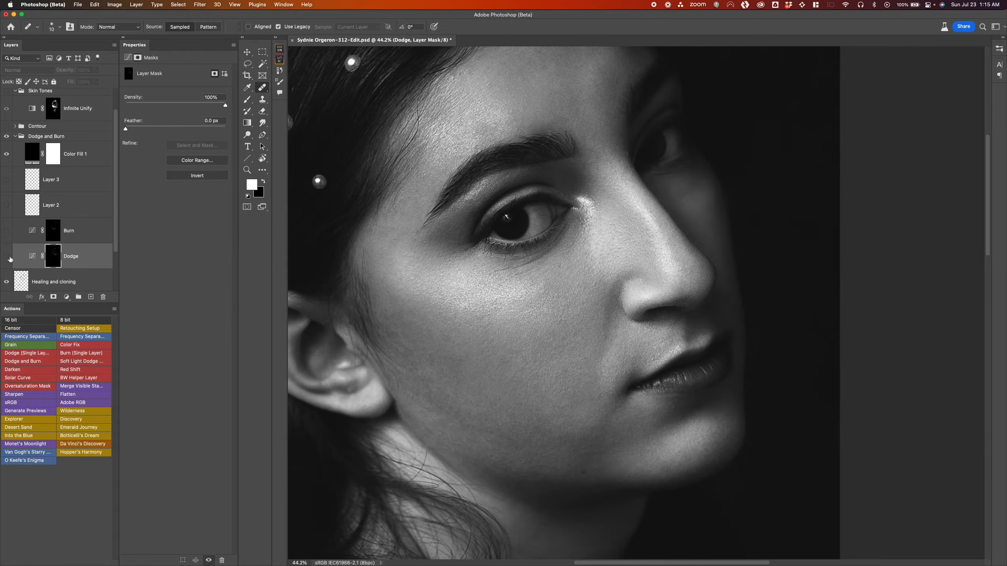
left_click(9, 257)
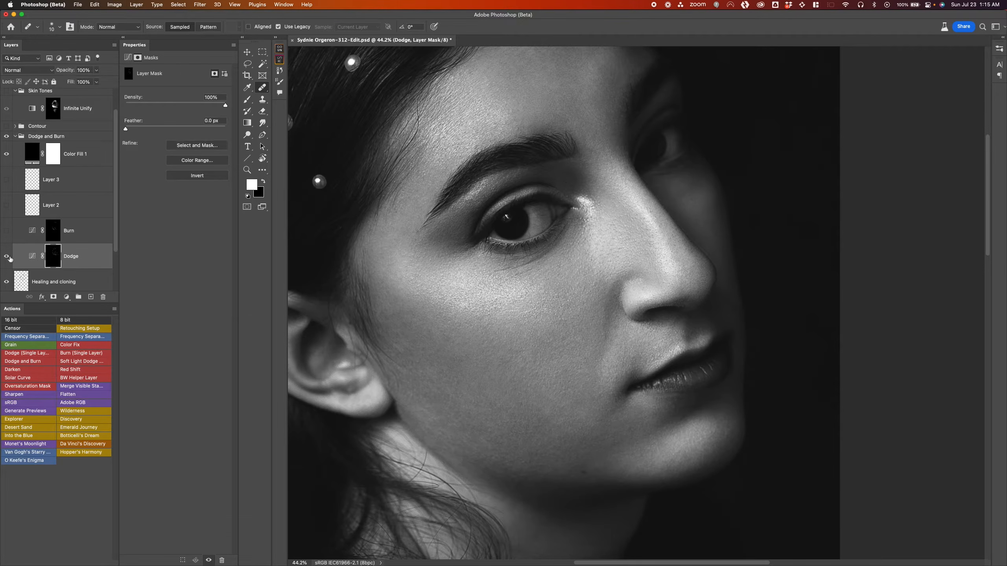
left_click(9, 257)
left_click(9, 257)
Step: Enlarge the healing brush to 125 px
key("bracketright")
key("bracketright")
key("bracketright")
key("bracketright")
key("bracketright")
key("bracketright")
key("bracketright")
key("bracketright")
key("bracketright")
Step: Check the Dodge layer's effect on the skin again by switching it off and on, leaving it shown
left_click(5, 260)
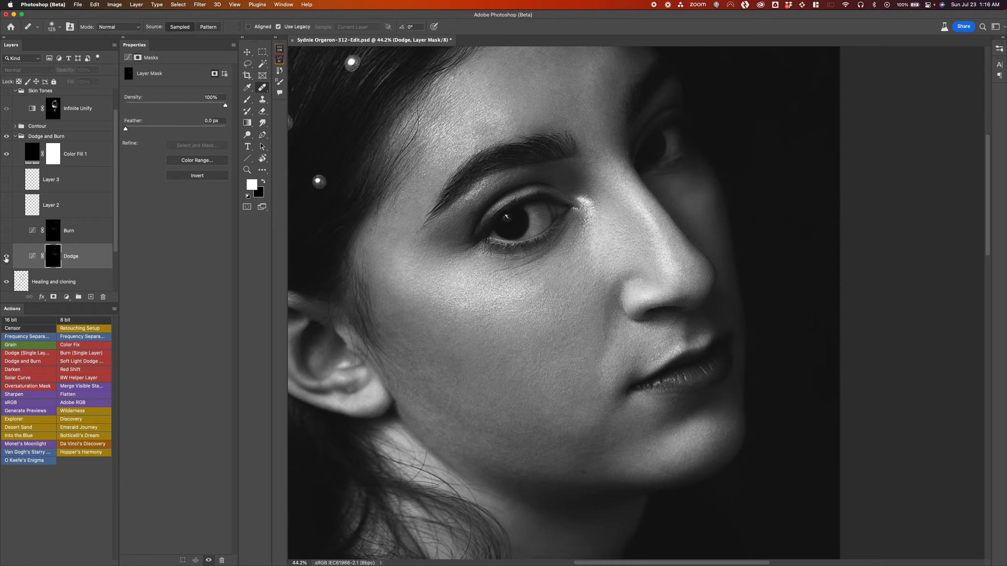
left_click(6, 259)
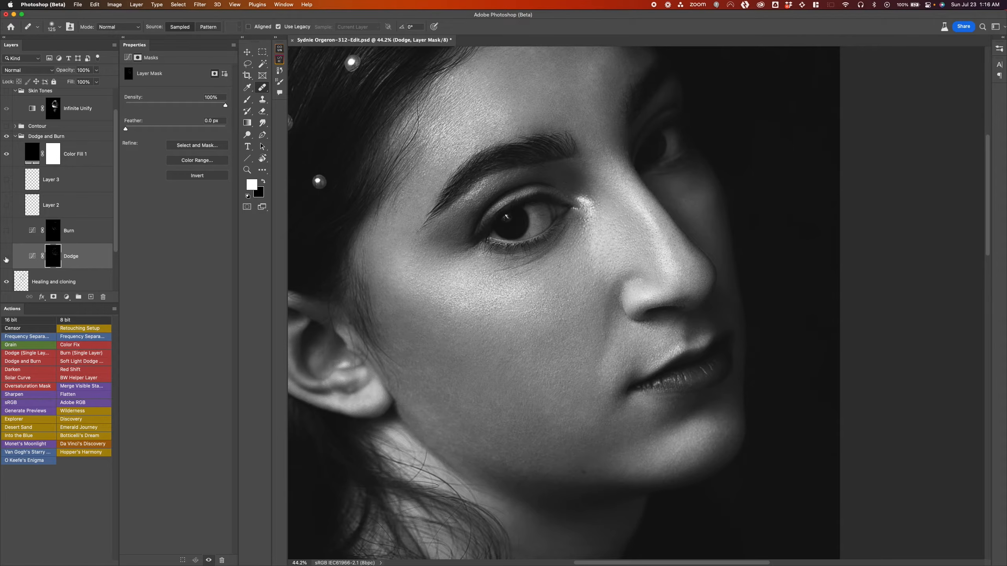
left_click(6, 259)
left_click(6, 259)
left_click(6, 259)
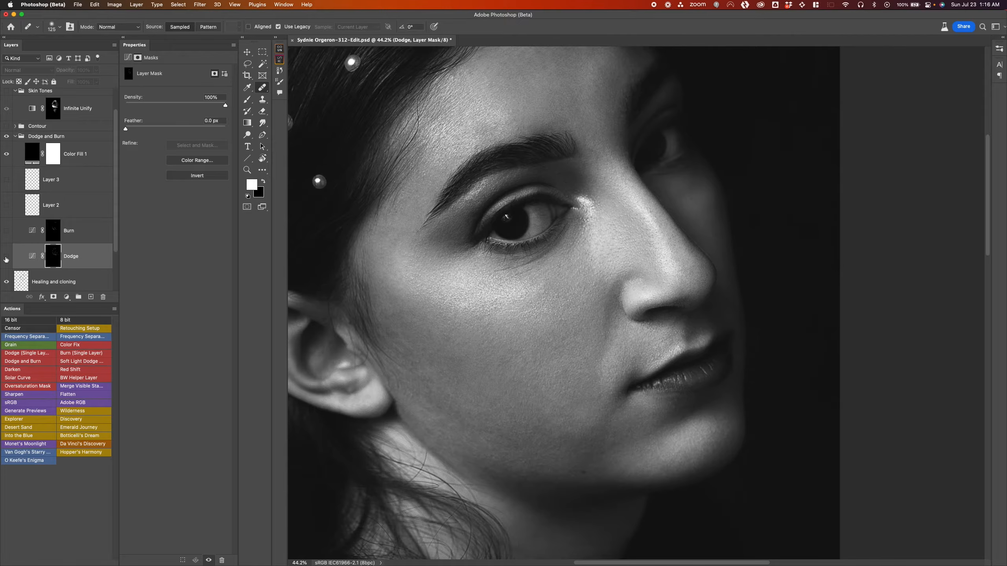
left_click(6, 259)
left_click(6, 258)
left_click(7, 257)
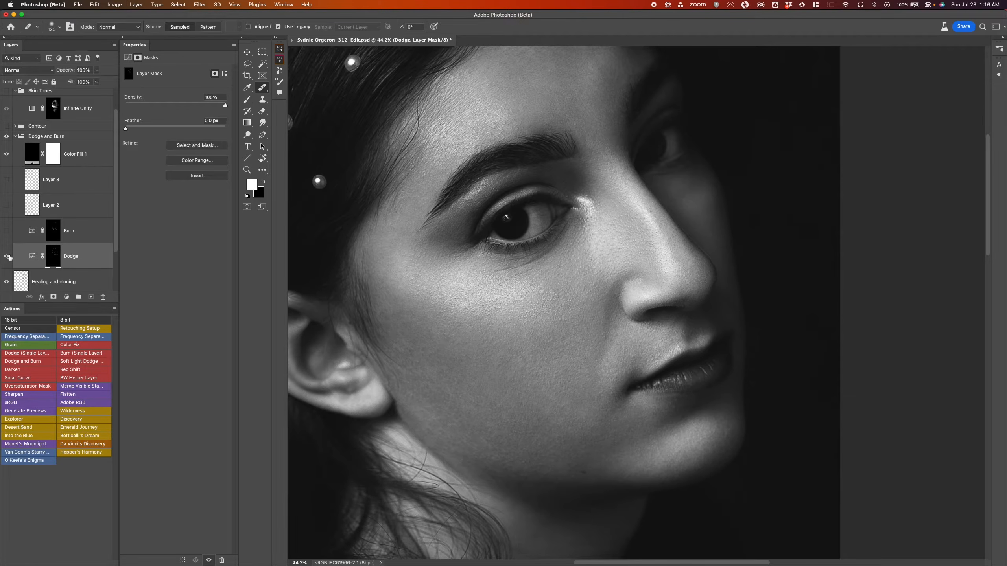
Step: Compare the portrait with the Burn layer hidden and shown over the Dodge layer, leaving Burn shown
left_click(7, 231)
left_click(7, 231)
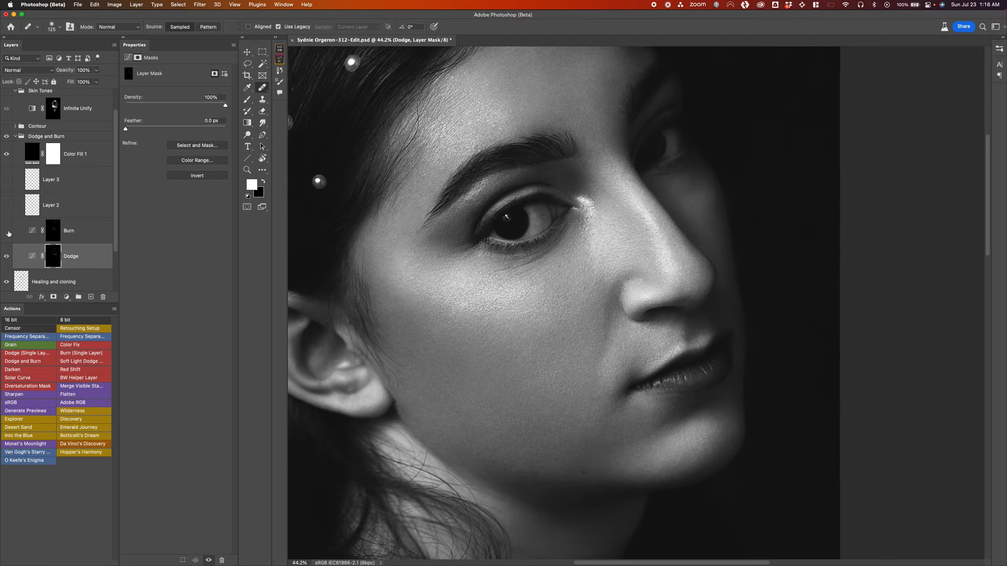
left_click(7, 232)
left_click(7, 232)
left_click(7, 231)
left_click(7, 232)
left_click(7, 233)
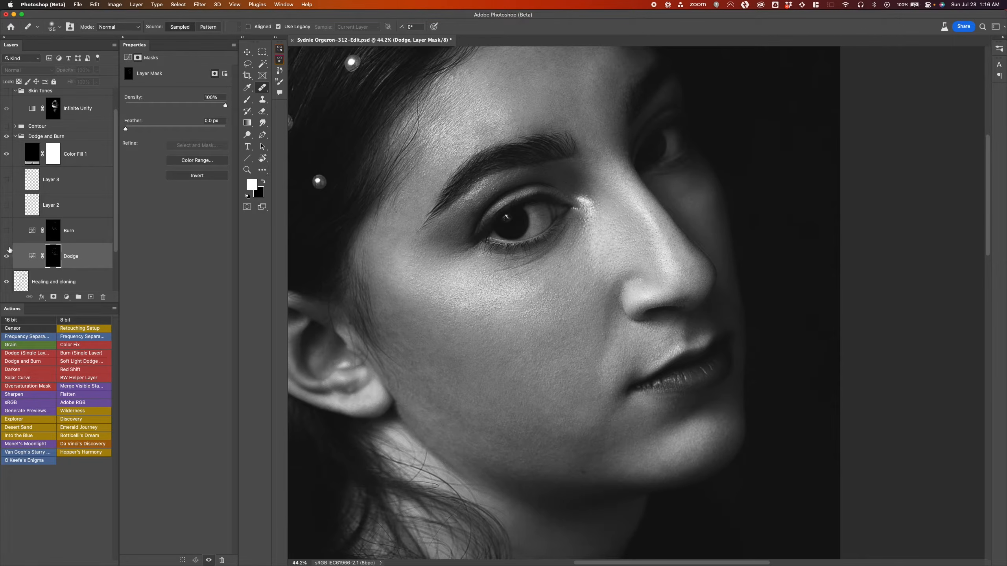
left_click(9, 237)
mouse_move(7, 238)
left_mouse_down()
mouse_move(7, 260)
mouse_move(7, 237)
left_mouse_up()
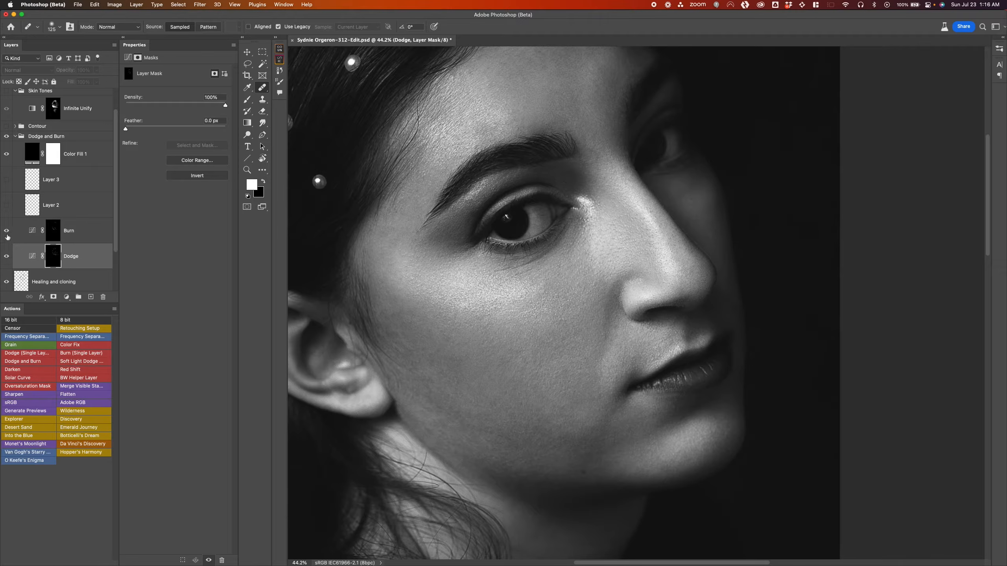
Step: Examine the Burn layer's curve and its mask strokes on their own, and return to the portrait view
left_click(30, 234)
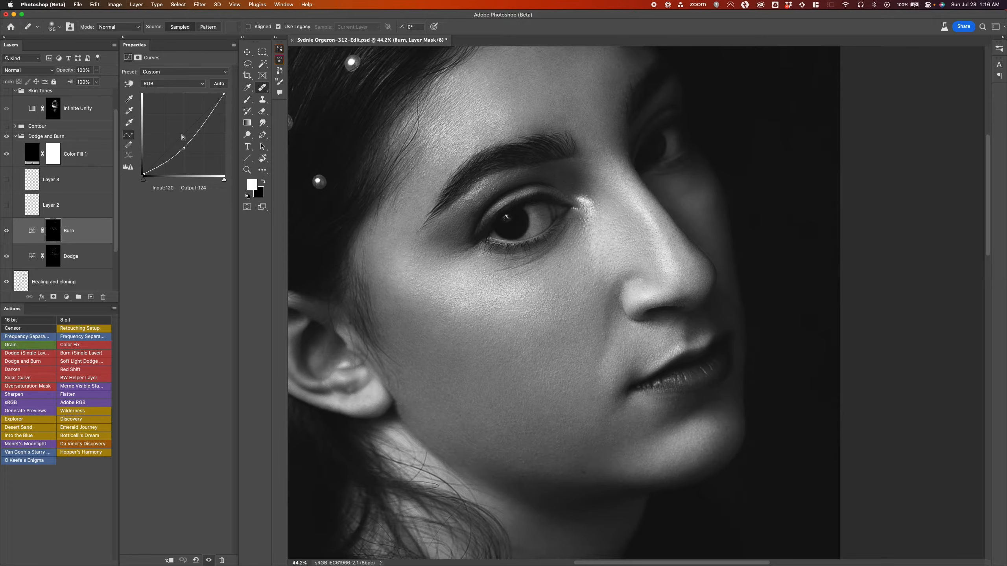
left_click(58, 233, "alt")
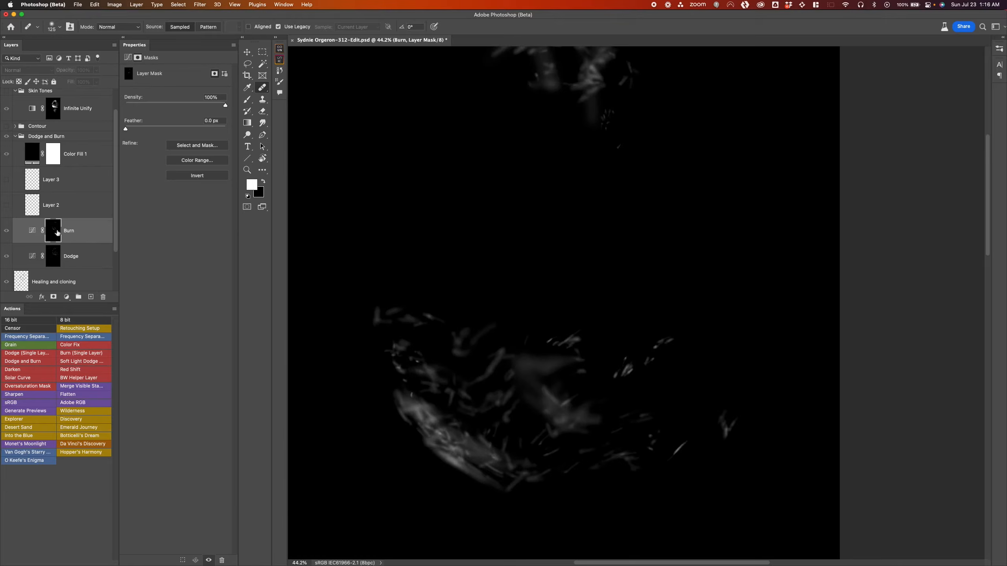
left_click(58, 233, "alt")
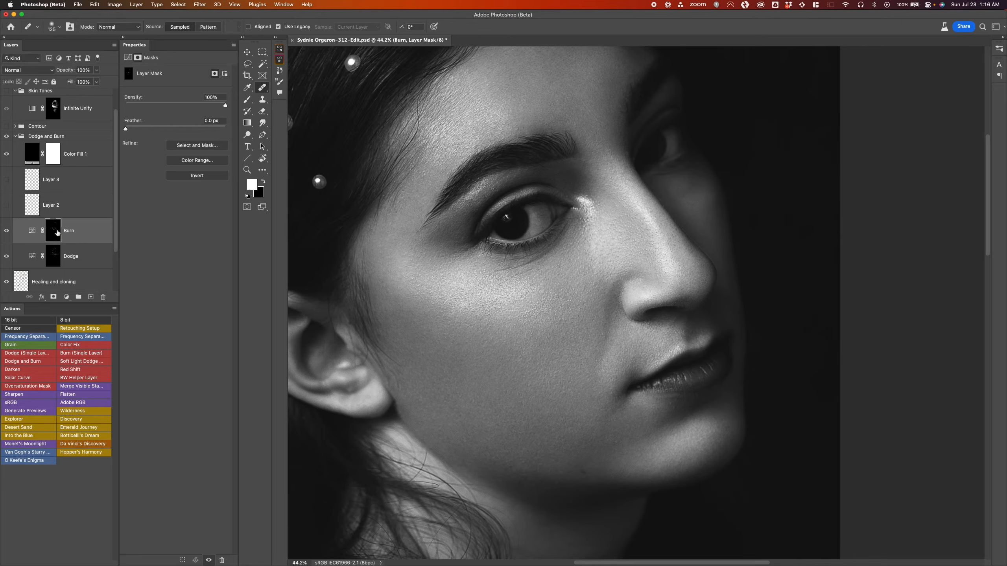
left_click(6, 232)
left_click(6, 231)
Step: Compare the portrait with the Dodge and Burn layers both hidden and both shown
left_click(28, 262)
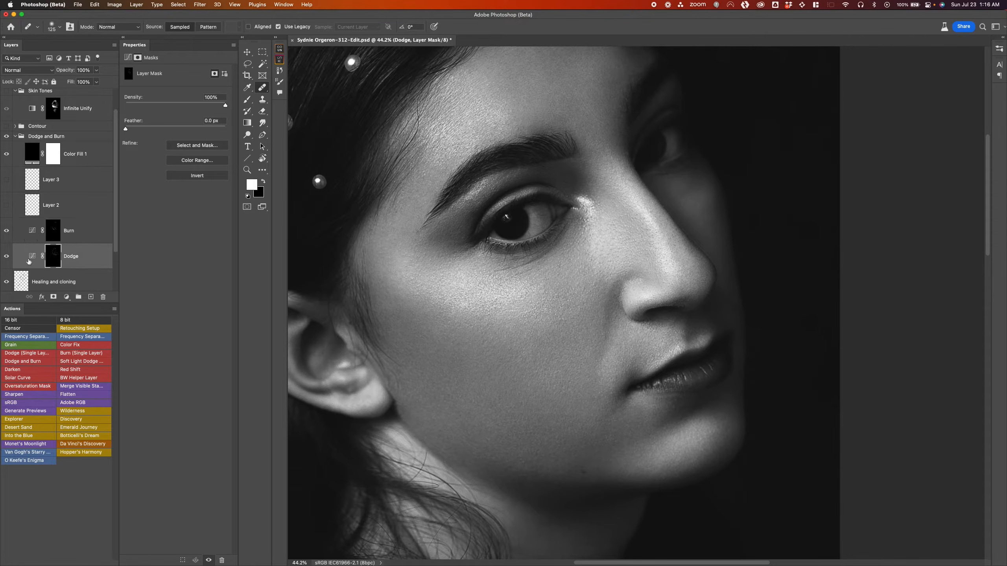
left_click(7, 256)
left_click(6, 231)
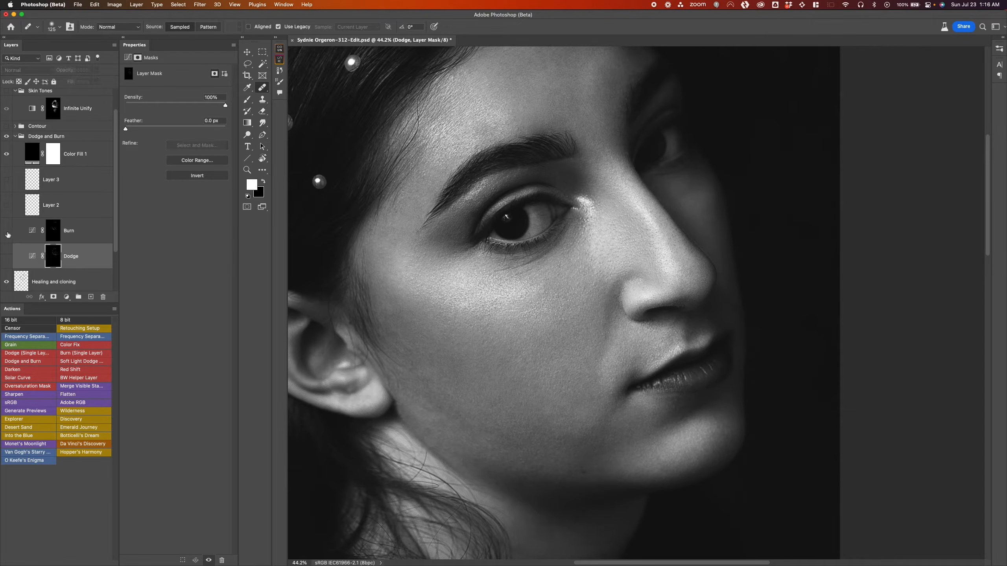
left_click(7, 256)
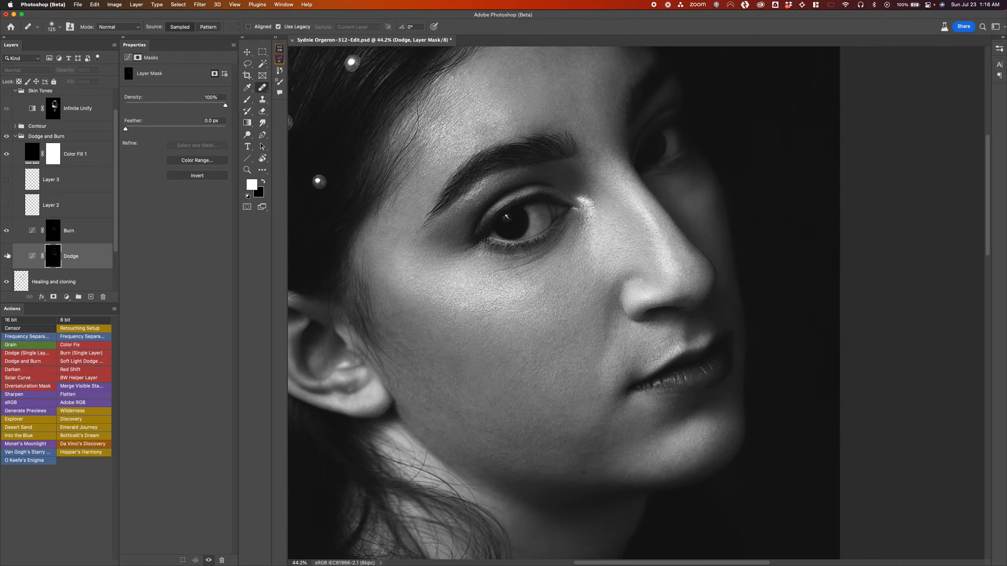
left_click(6, 232)
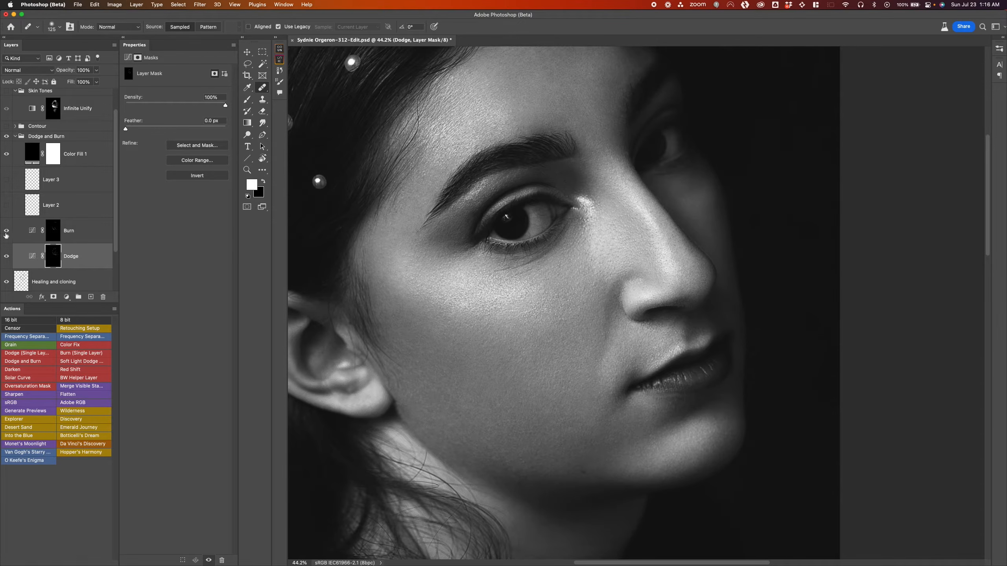
left_click(6, 234)
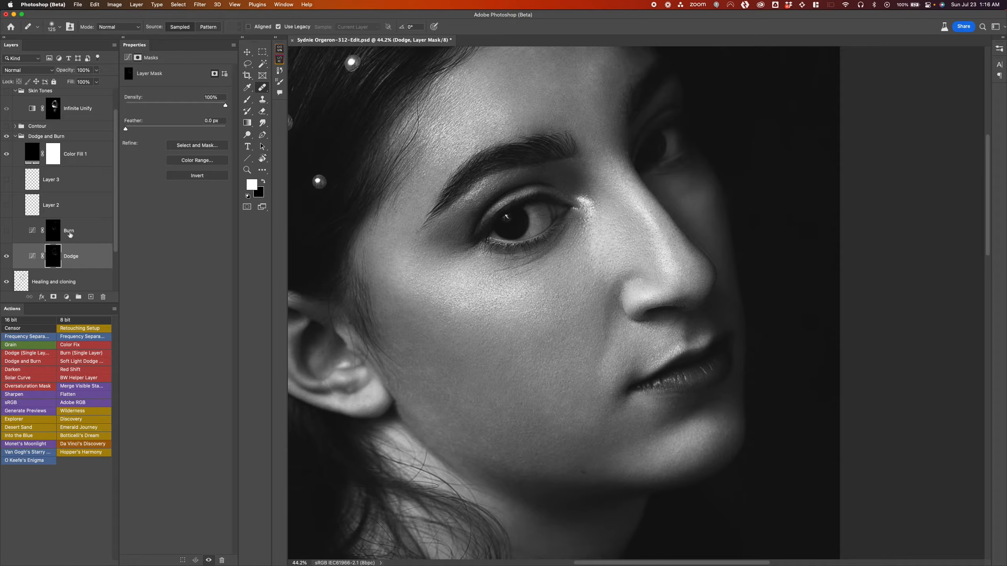
Step: Hide the existing Burn and Dodge layers and select the Dodge layer
left_click(55, 234)
left_click(7, 233)
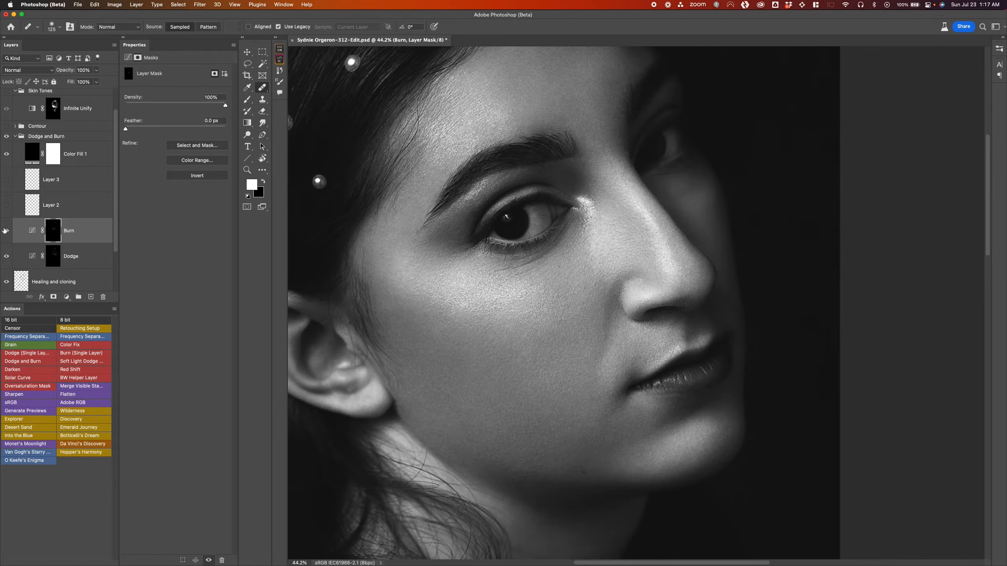
left_click_drag(4, 231, 6, 257)
left_click(77, 255)
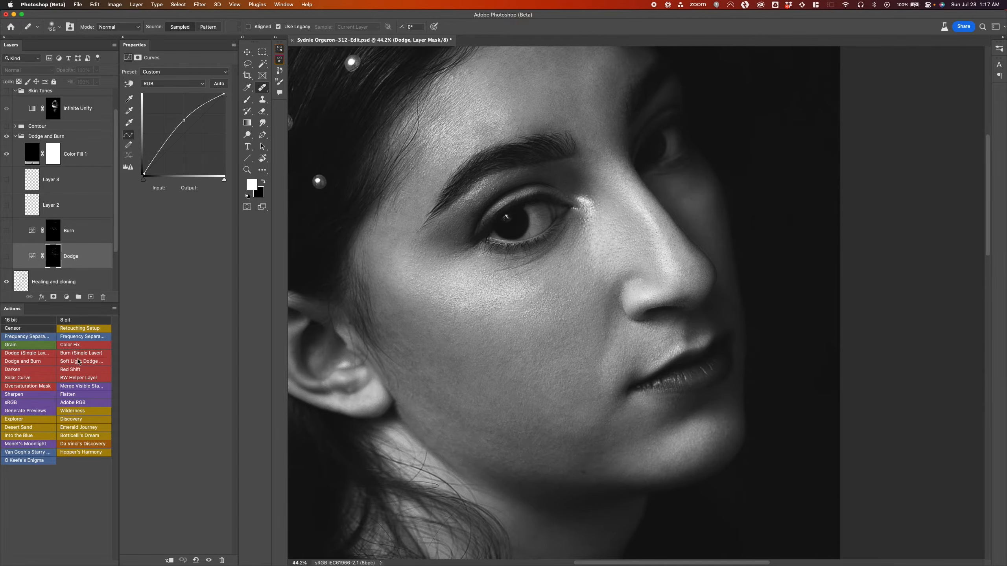
Step: Run the Dodge and Burn action to add a nested group, and move that group below the existing Dodge layer
left_click(20, 361)
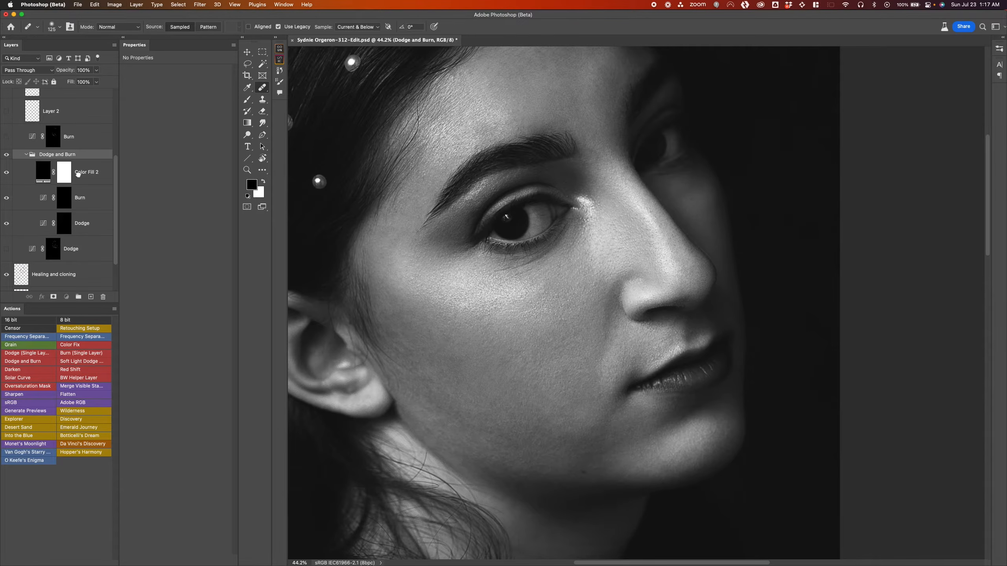
left_click_drag(79, 175, 72, 262)
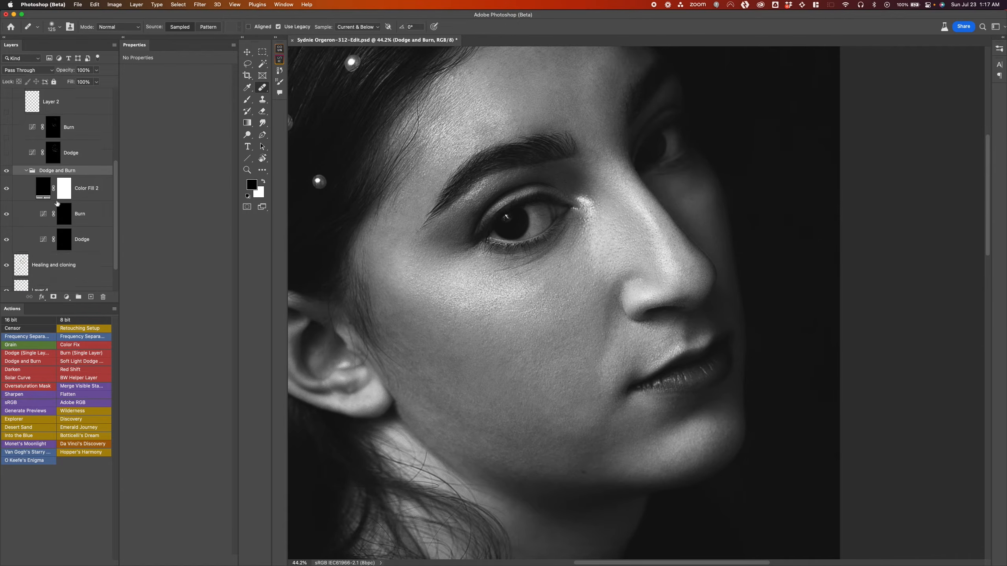
Step: Delete the Color Fill 2 layer from the new nested Dodge and Burn group
scroll(57, 199, "up", 3)
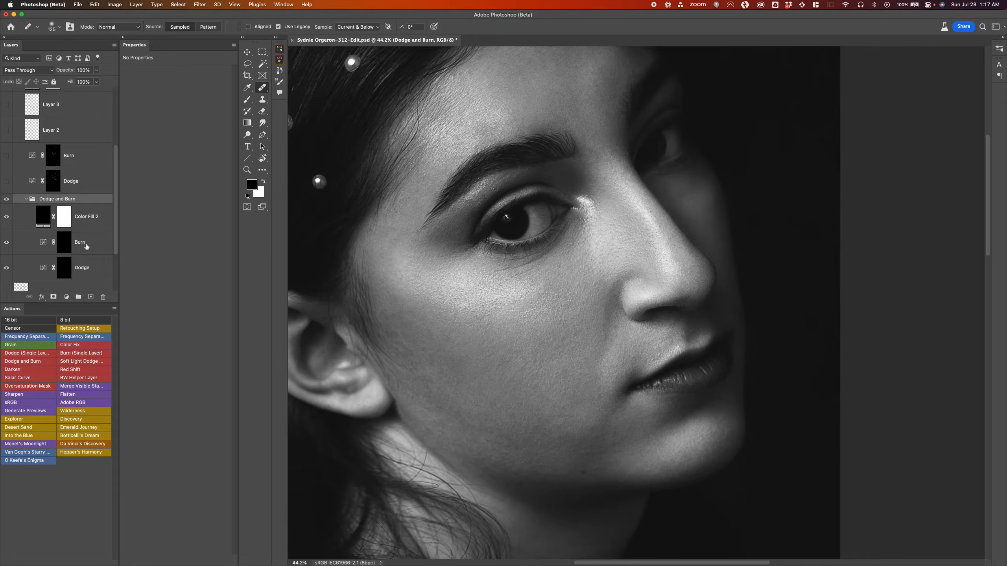
scroll(85, 168, "up", 5)
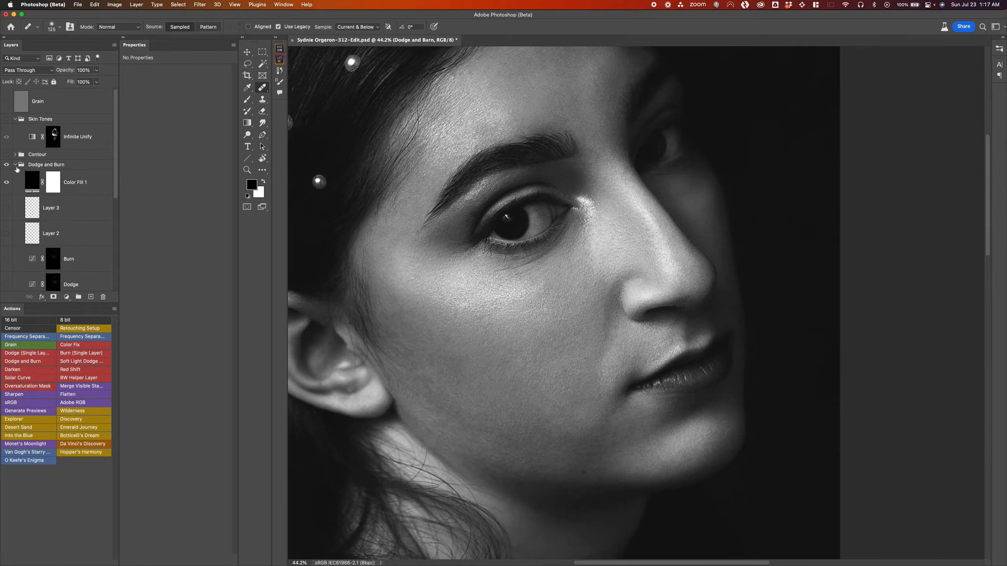
left_click(15, 165)
left_click(16, 164)
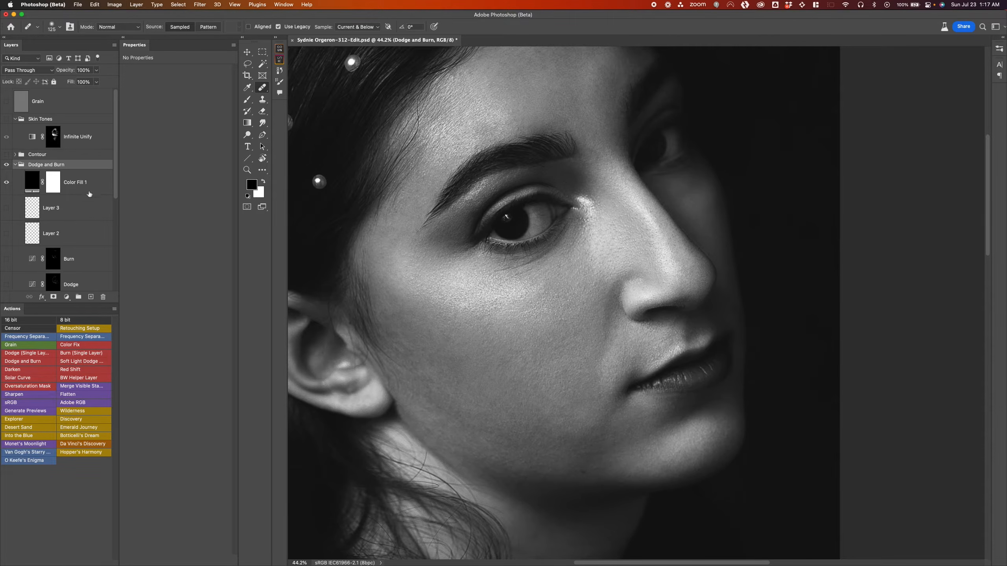
scroll(89, 194, "down", 3)
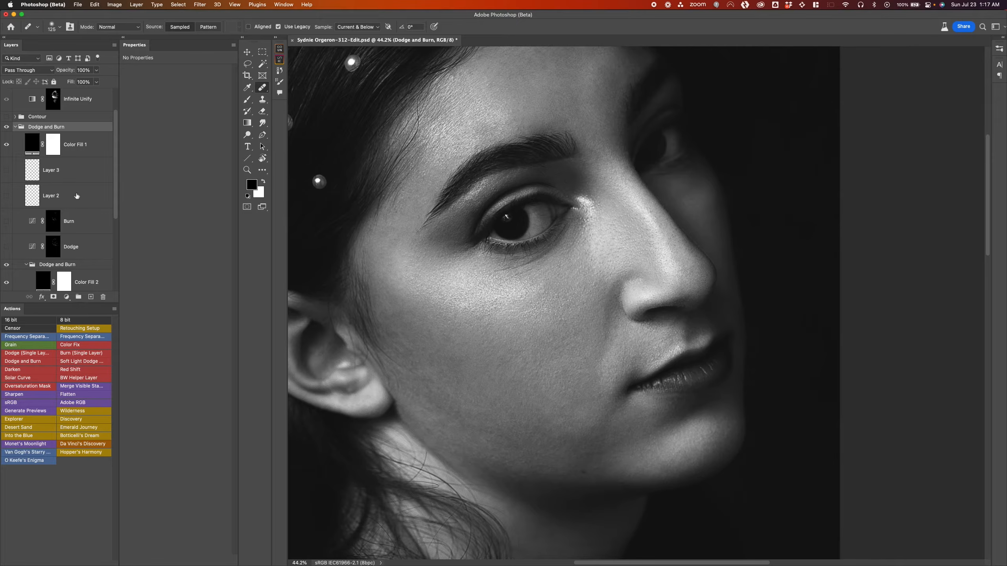
scroll(64, 200, "down", 2)
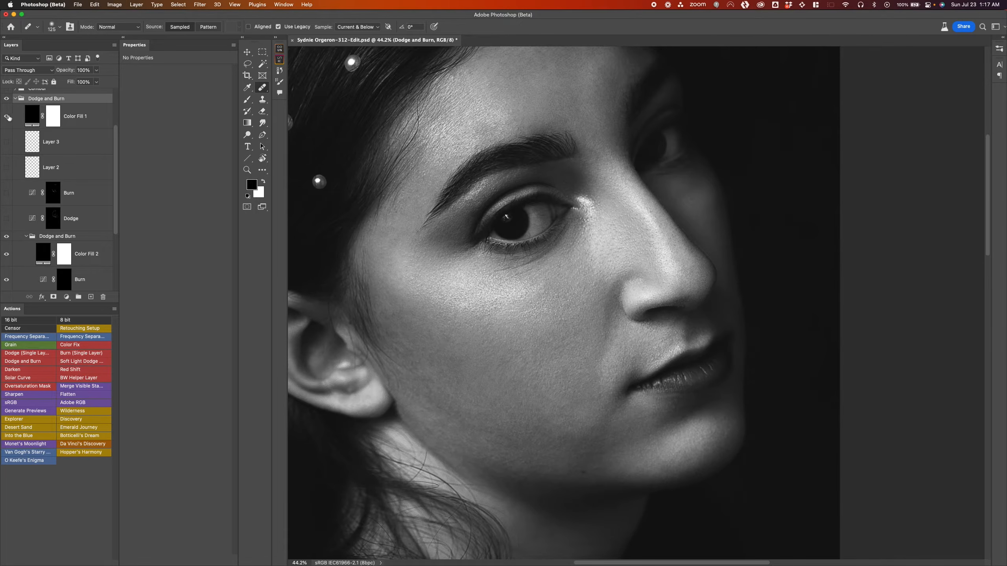
left_click(102, 260)
scroll(92, 253, "down", 2)
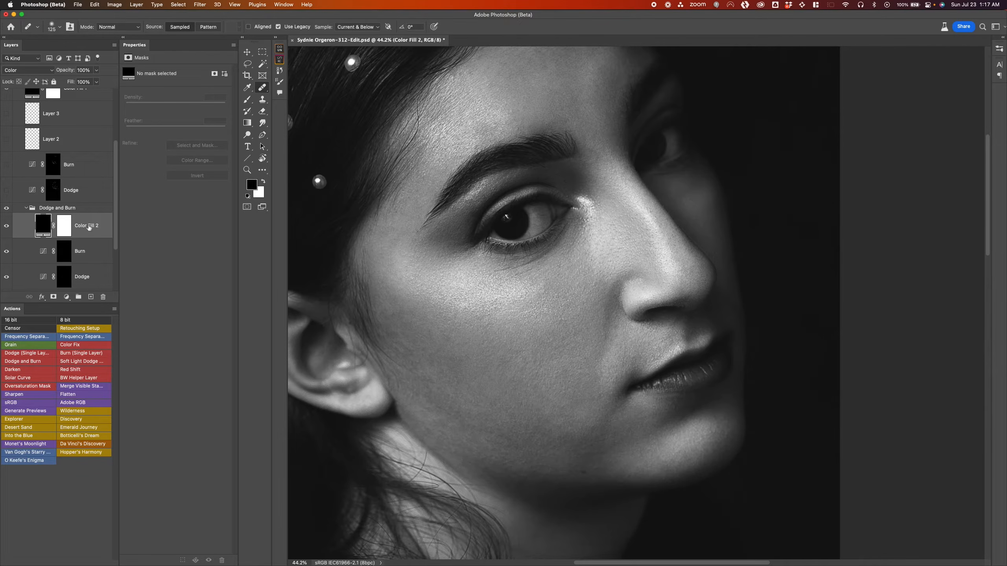
left_click_drag(89, 227, 103, 296)
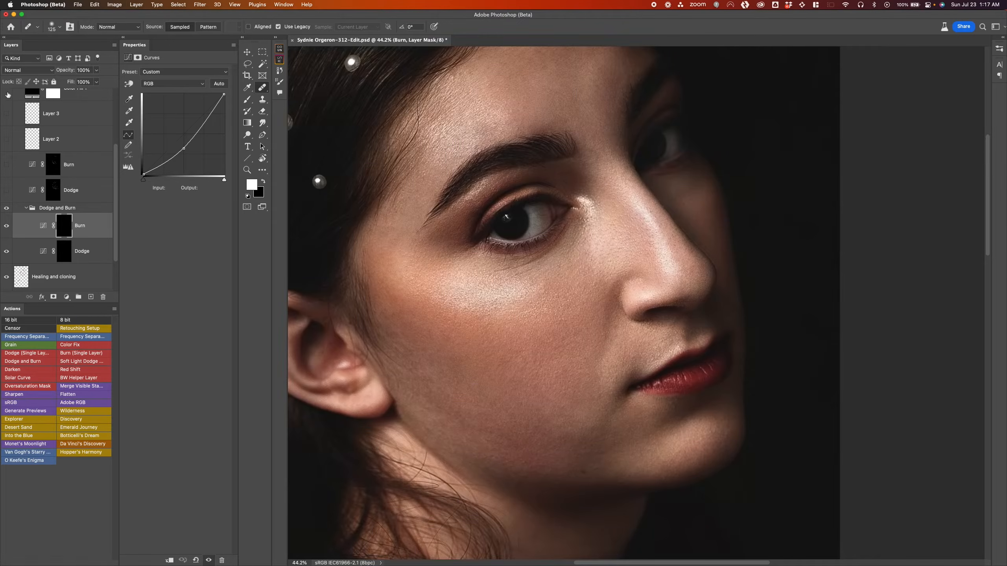
Step: Show the Color Fill 1 layer for a black-and-white view and select the mask of the nested Dodge layer
left_click(70, 251)
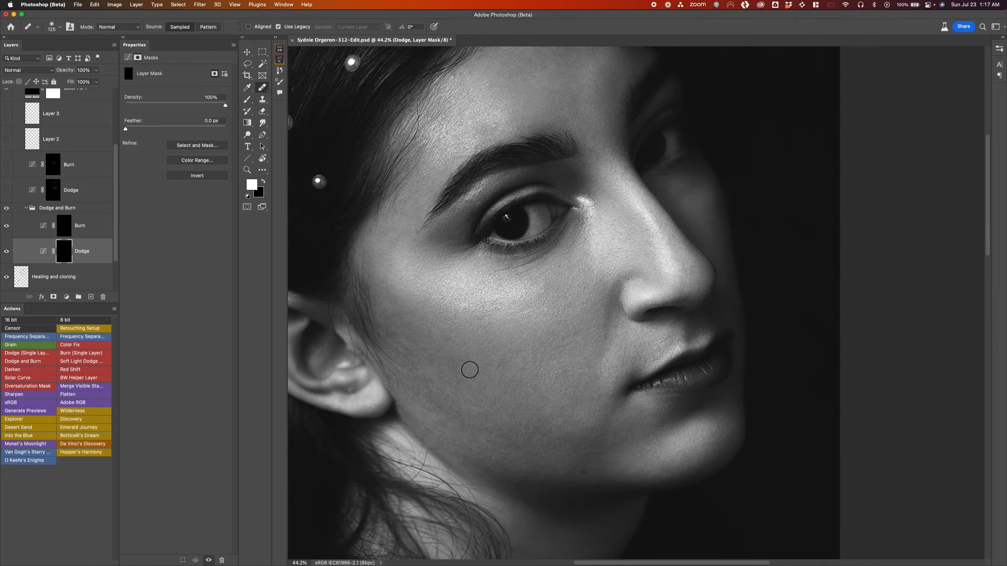
scroll(503, 354, "right", 1)
left_click_drag(503, 354, 481, 341)
key("z")
left_click_drag(479, 277, 474, 286)
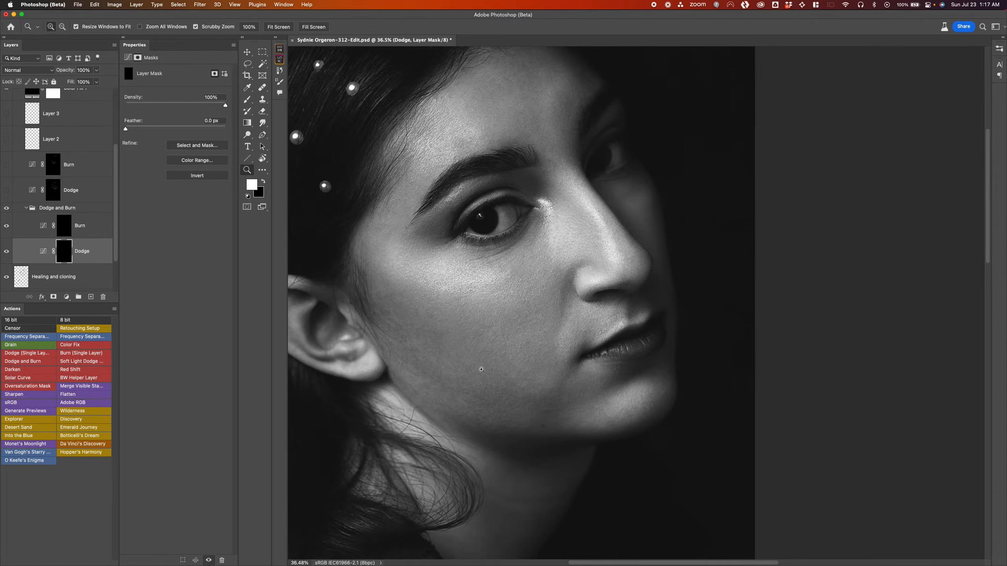
key("j")
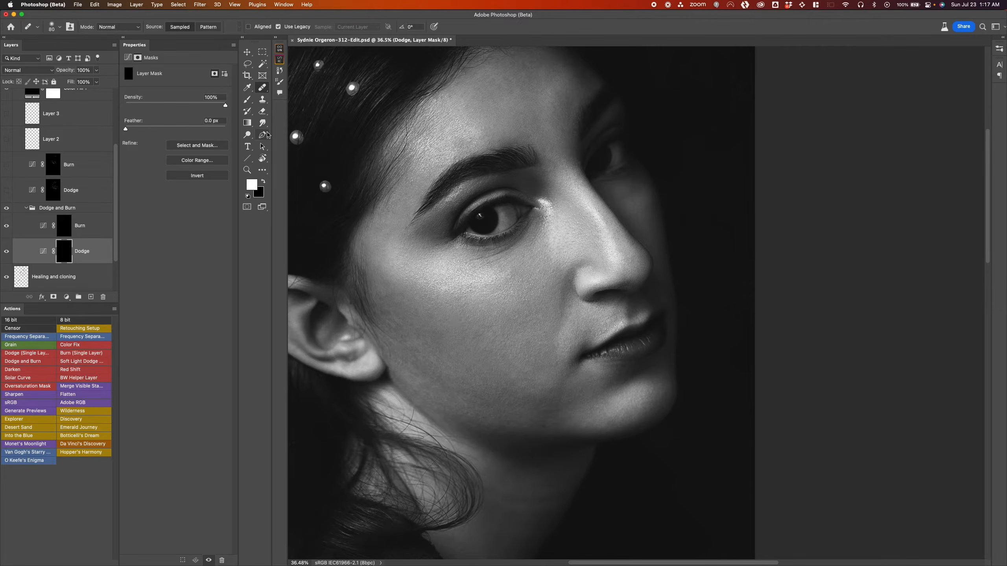
Step: Switch to the Brush tool, enlarge the brush to 30 px and set its flow to 1%
left_click(253, 101)
right_click(450, 260)
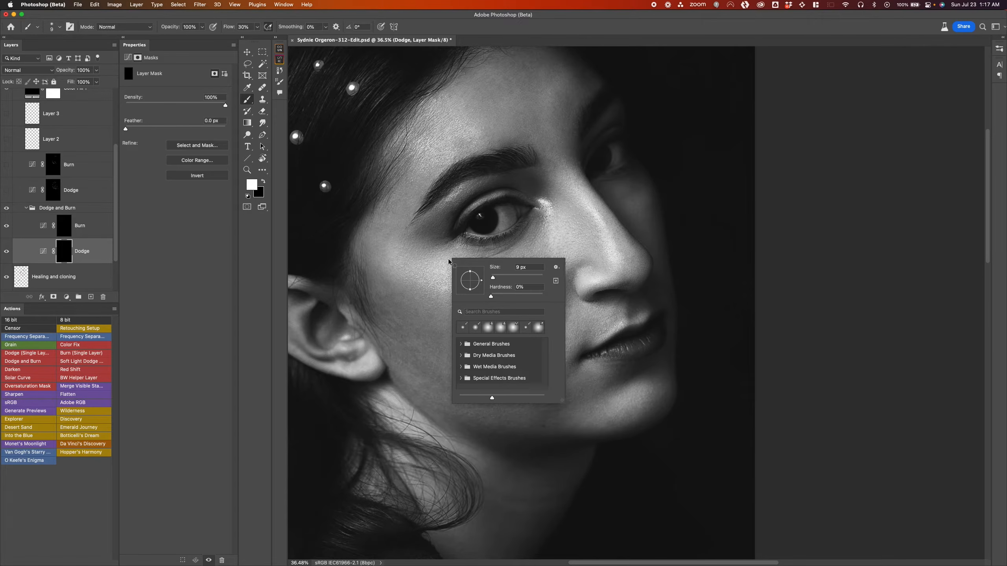
key("Return")
scroll(405, 258, "down", 2)
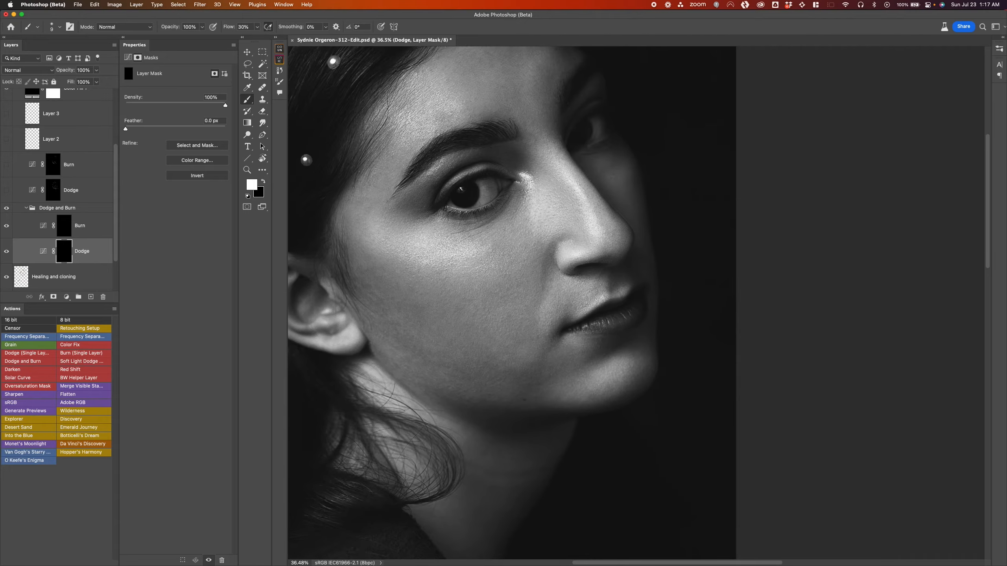
key("bracketright")
key("bracketright")
key("bracketright")
left_click_drag(229, 27, 214, 30)
scroll(398, 311, "down", 2)
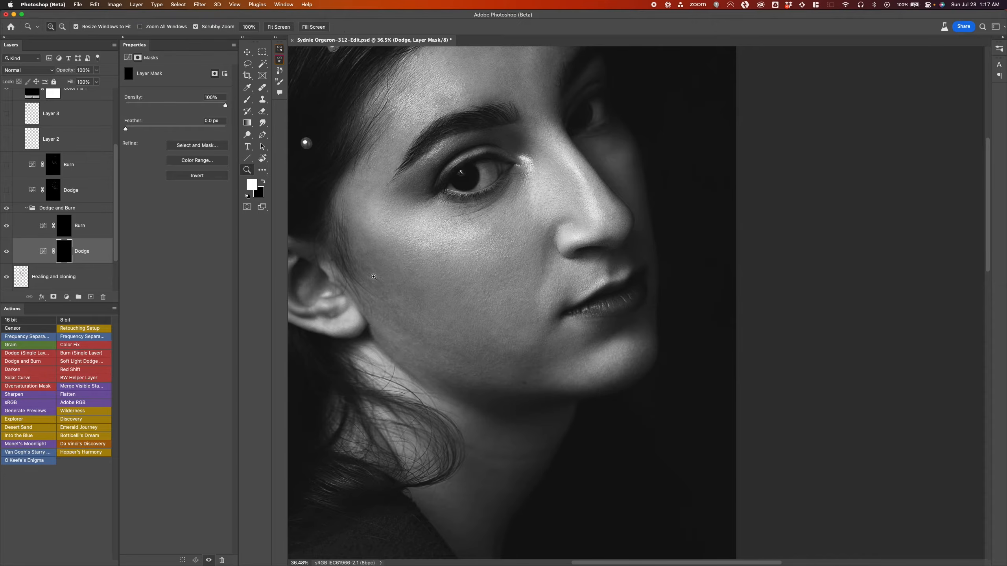
Step: Paint white on the nested Dodge mask over dark patches of the cheek near the ear, adjusting the brush size
scroll(383, 284, "up", 2)
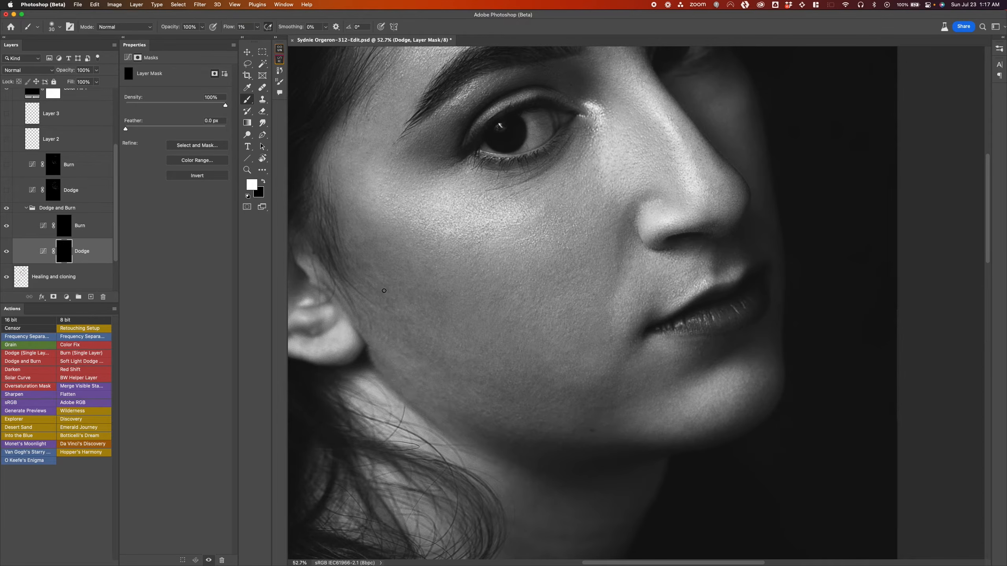
key("bracketleft")
key("bracketleft")
key("bracketright")
key("bracketright")
key("bracketleft")
scroll(405, 271, "down", 3)
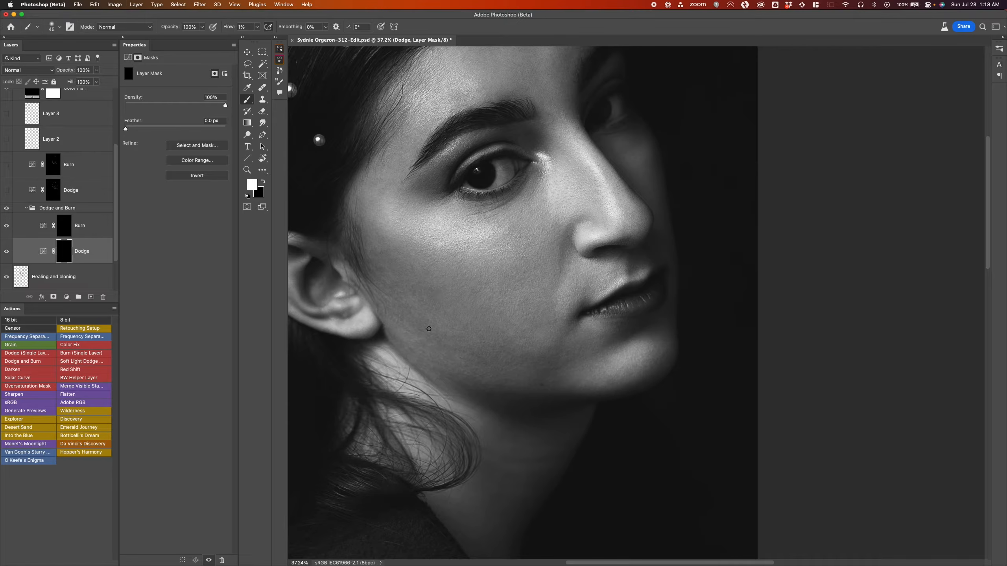
Step: Lighten further uneven patches across the cheek and jaw on the nested Dodge mask, varying the brush size
key("bracketleft")
key("bracketright")
key("bracketleft")
key("bracketleft")
key("bracketright")
key("bracketright")
key("bracketright")
key("bracketright")
key("bracketright")
key("bracketright")
key("bracketright")
key("bracketleft")
key("bracketleft")
Step: Compare the portrait with the nested Dodge layer hidden and shown
left_click(7, 252)
left_click(7, 251)
left_click(6, 252)
left_click(6, 252)
Step: Select the nested Burn layer's mask and darken bright patches on the cheek with a smaller brush
key("bracketleft")
key("bracketleft")
key("alt+bracketright")
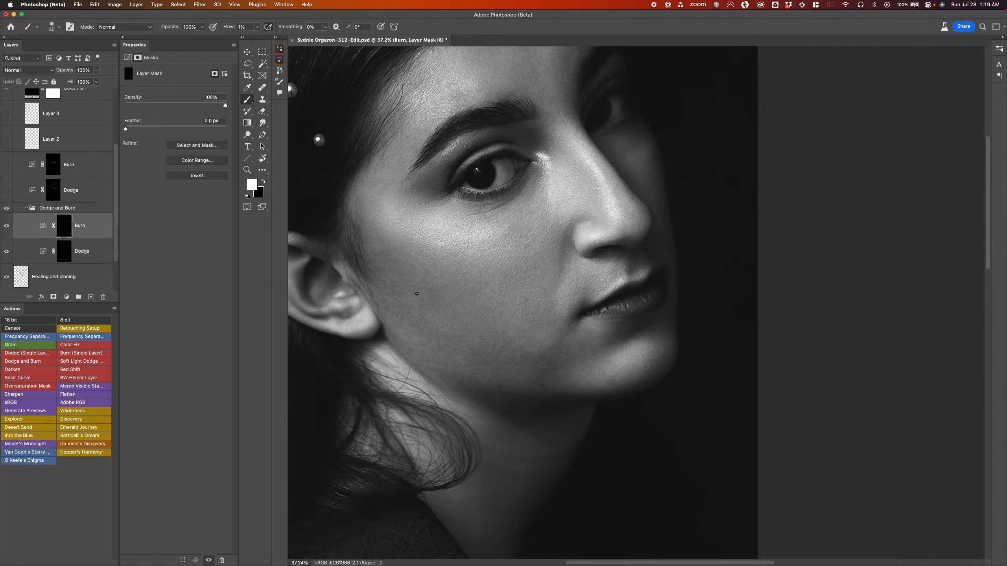
scroll(399, 319, "up", 3)
key("bracketleft")
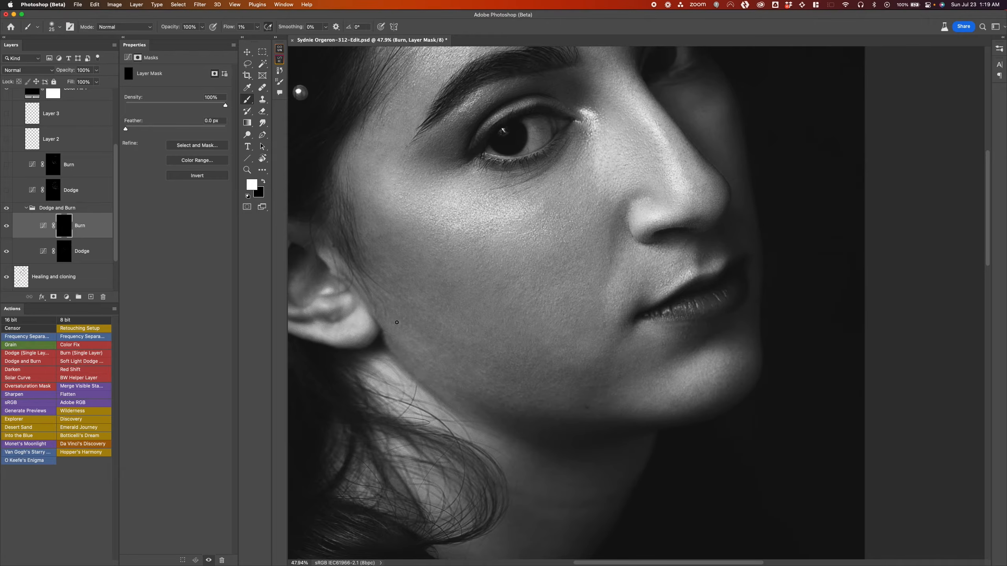
key("bracketright")
key("bracketright")
key("bracketleft")
left_click_drag(480, 333, 391, 328)
key("bracketright")
Step: Lighten small dark spots on the cheek with the nested Dodge mask, and darken bright ones with the nested Burn mask
key("alt+bracketleft")
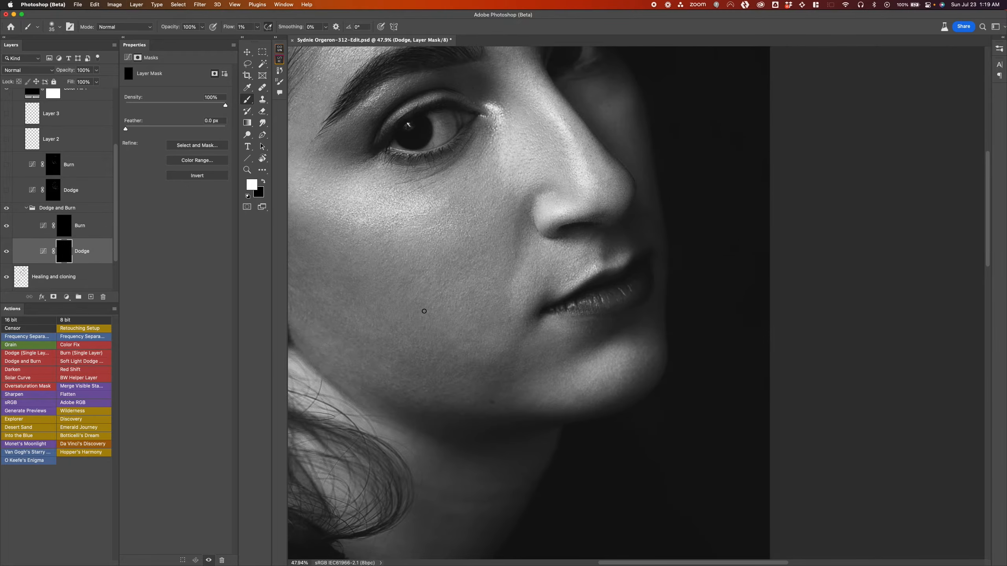
key("bracketleft")
scroll(416, 305, "left", 6)
scroll(416, 306, "up", 2)
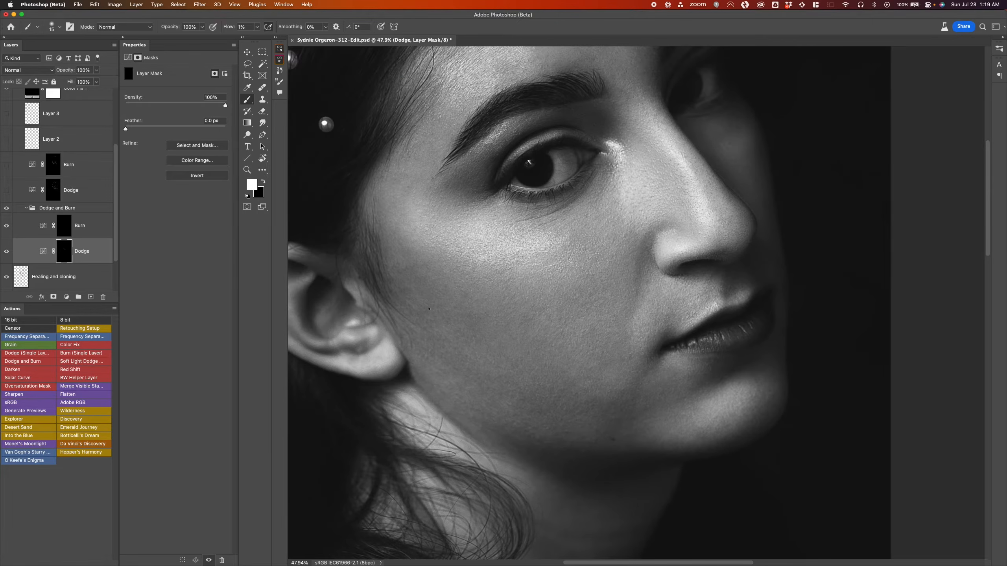
key("bracketright")
key("alt+bracketright")
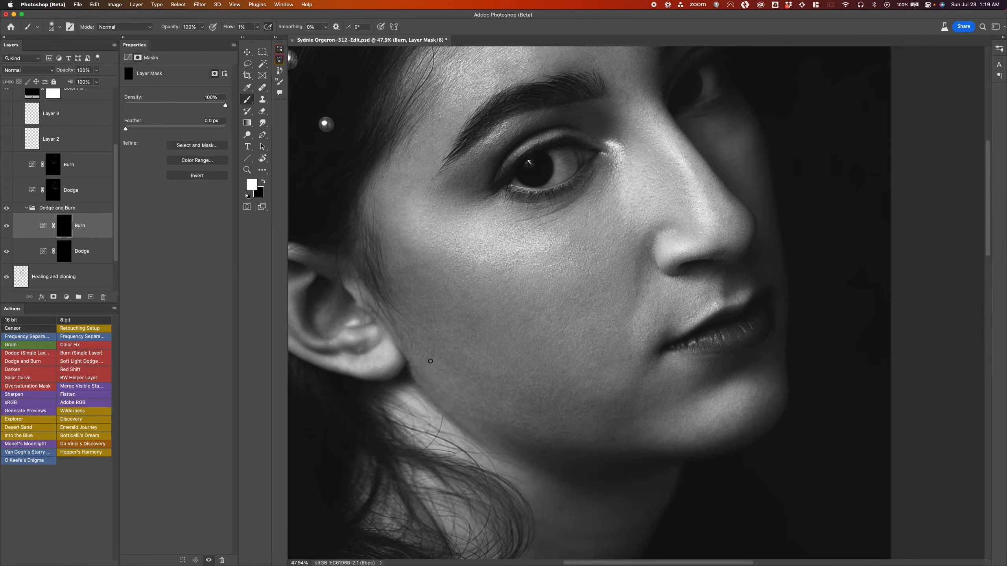
key("bracketright")
Step: Compare the portrait with the nested Dodge and Burn group and its Burn layer each hidden and shown
left_click(6, 208)
left_click(7, 208)
left_click(7, 227)
left_click(7, 226)
left_click(6, 227)
left_click(7, 226)
Step: Select the nested Dodge mask again and lighten broader areas of the face with a larger brush
left_click(64, 252)
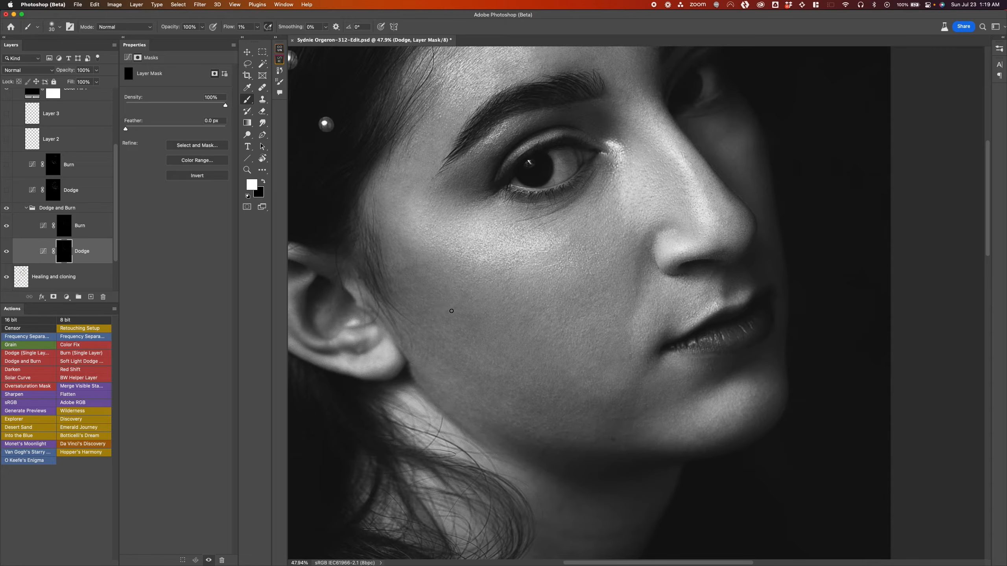
left_click_drag(523, 283, 498, 301)
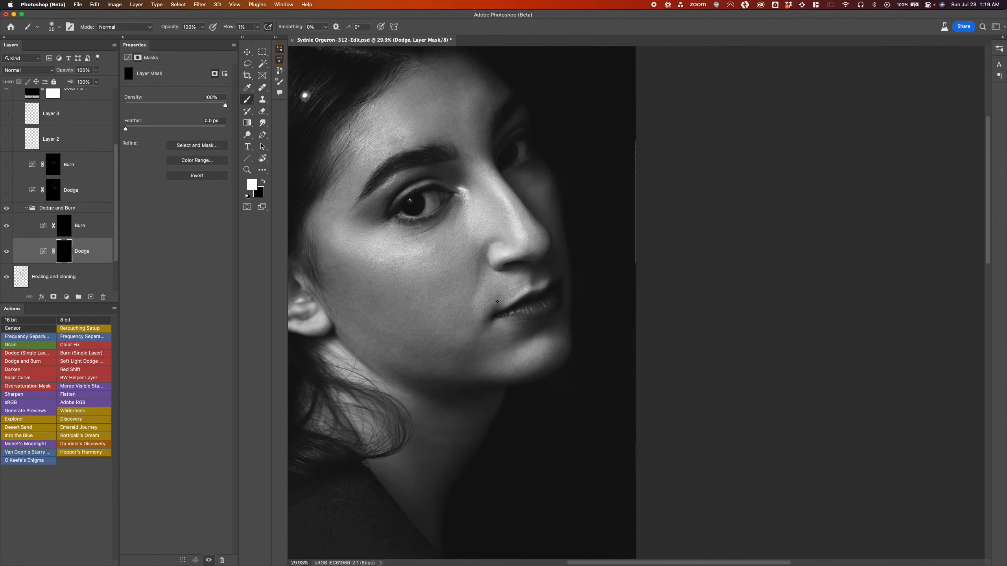
key("bracketright")
key("bracketright")
key("bracketright")
key("bracketright")
key("bracketright")
key("bracketleft")
key("bracketleft")
key("bracketleft")
left_click_drag(440, 270, 467, 289)
Step: Delete the nested Dodge and Burn group and show the original Burn and Dodge layers
left_click(48, 212)
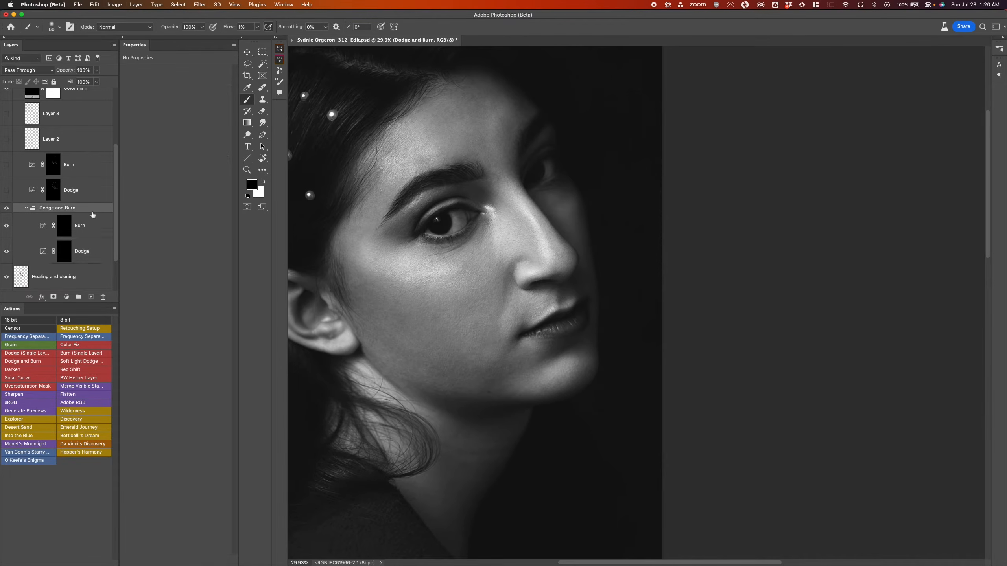
key("Delete")
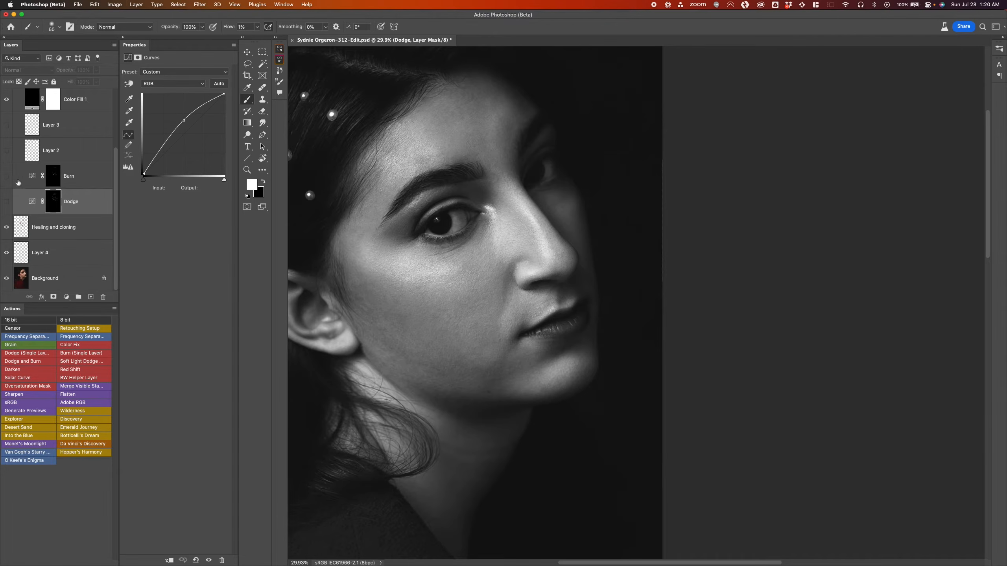
left_click(7, 181)
left_click(7, 205)
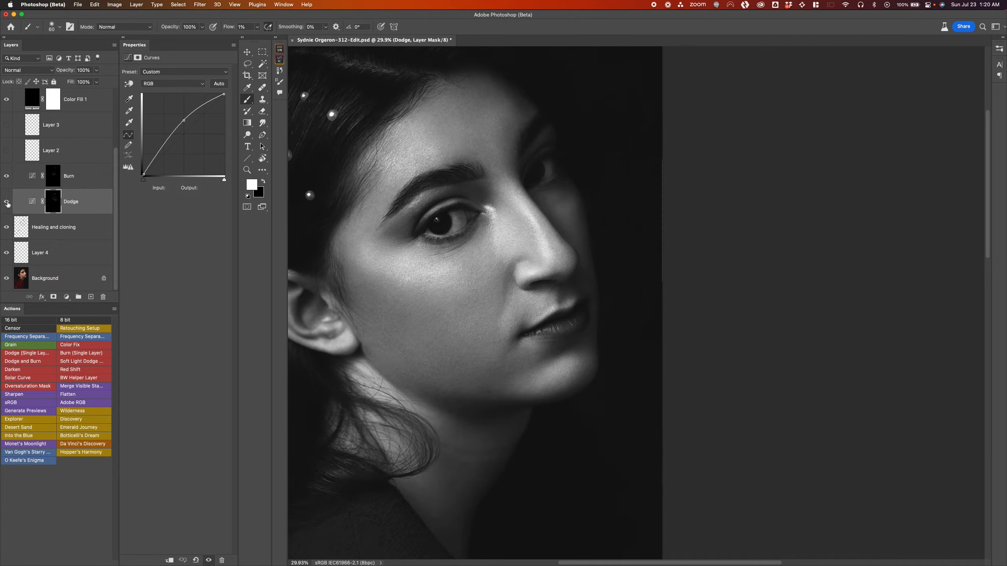
Step: Examine the painted strokes in the original Dodge layer's mask, alternating between the mask alone and the portrait
left_click(7, 200)
left_click(7, 200)
left_click(53, 203, "alt")
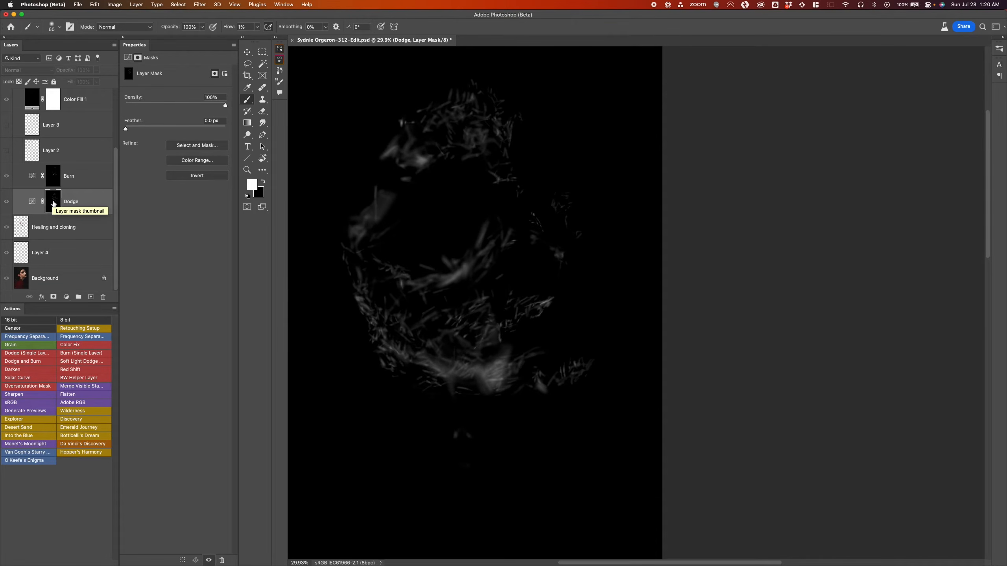
left_click(54, 203, "alt")
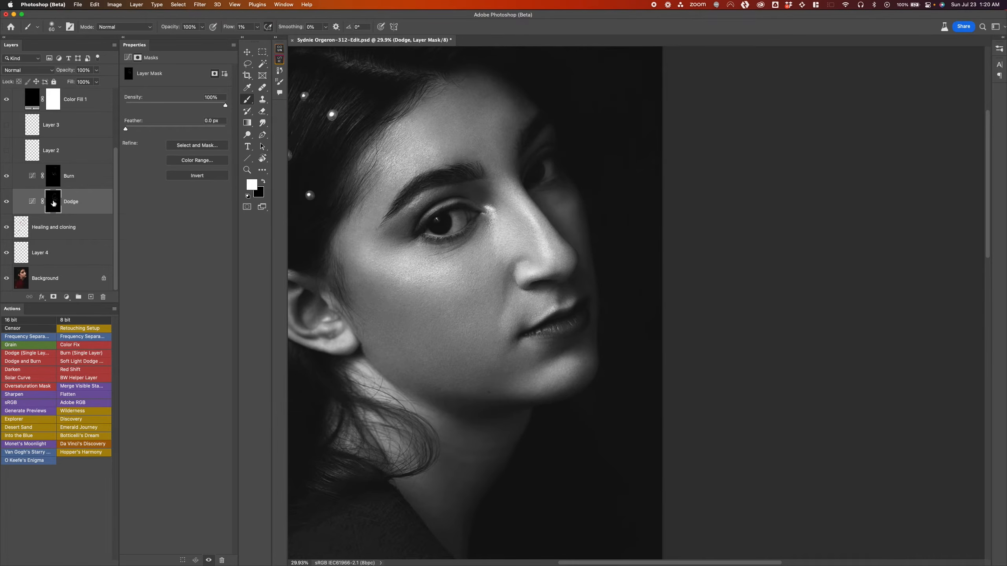
left_click(53, 203, "alt")
left_click(53, 203, "alt")
left_click(53, 203, "alt")
left_click(54, 203, "alt")
left_click(53, 204, "alt")
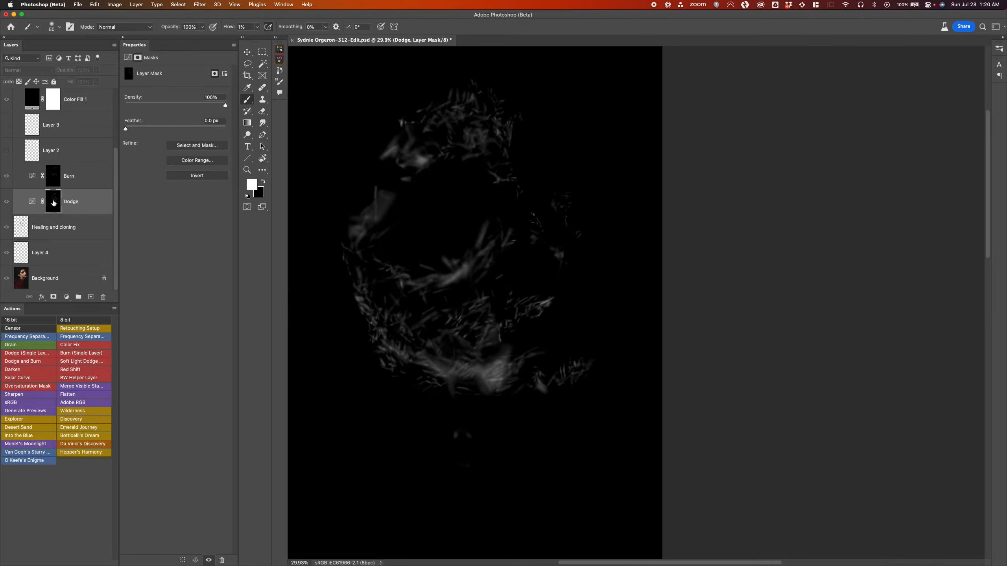
left_click(53, 203, "alt")
Step: Compare the black-and-white portrait with the original Dodge and Burn layers each hidden and shown
left_click(8, 203)
left_click(7, 203)
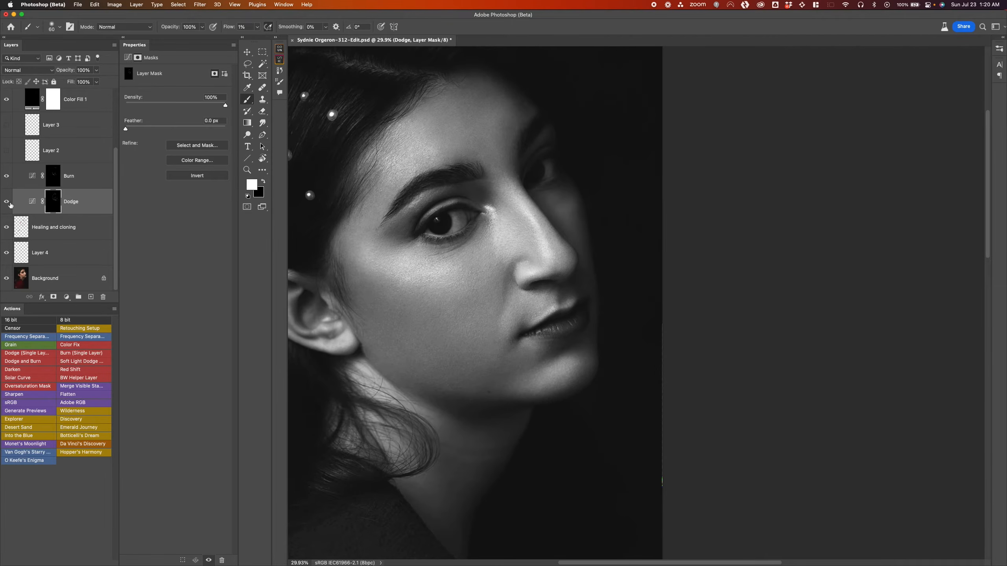
left_click(9, 203)
left_click(8, 203)
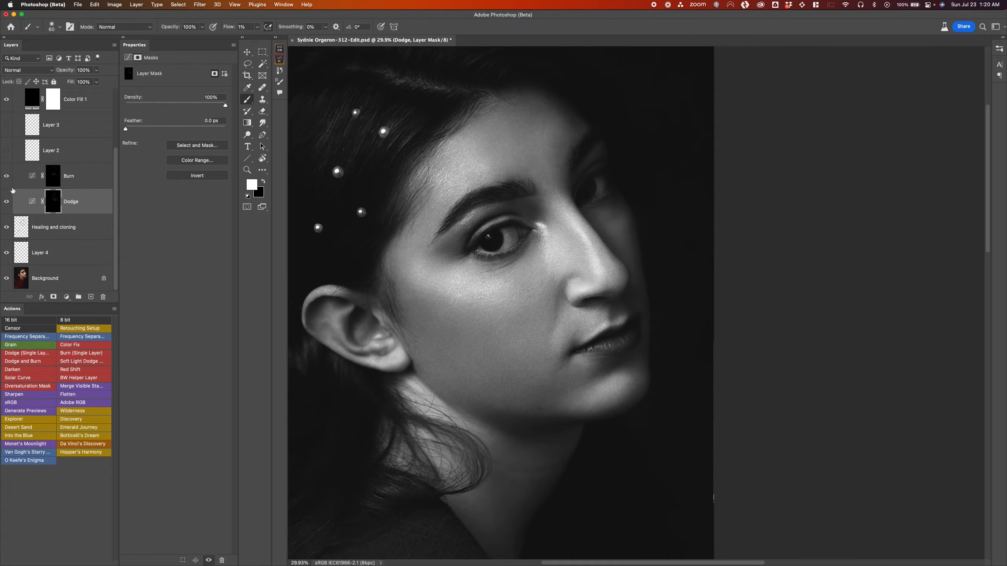
left_click(7, 177)
left_click(7, 177)
left_click(7, 177)
left_click(7, 177)
left_click(7, 177)
left_click(7, 177)
left_click(7, 177)
left_click(7, 177)
Step: Examine the dodged and burned skin in colour up close with the Color Fill 1 layer hidden
left_click_drag(419, 288, 434, 316)
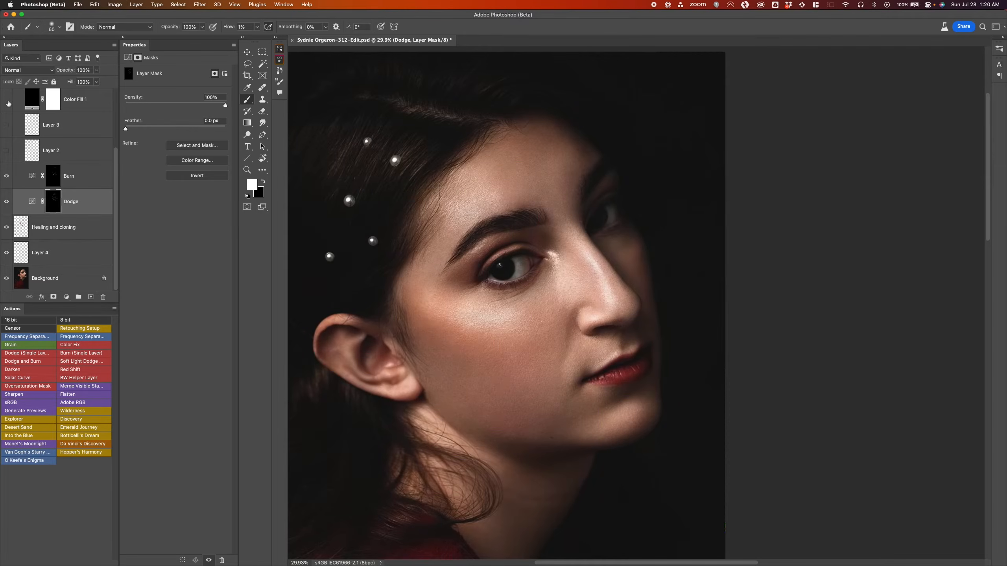
left_click(518, 408, "super")
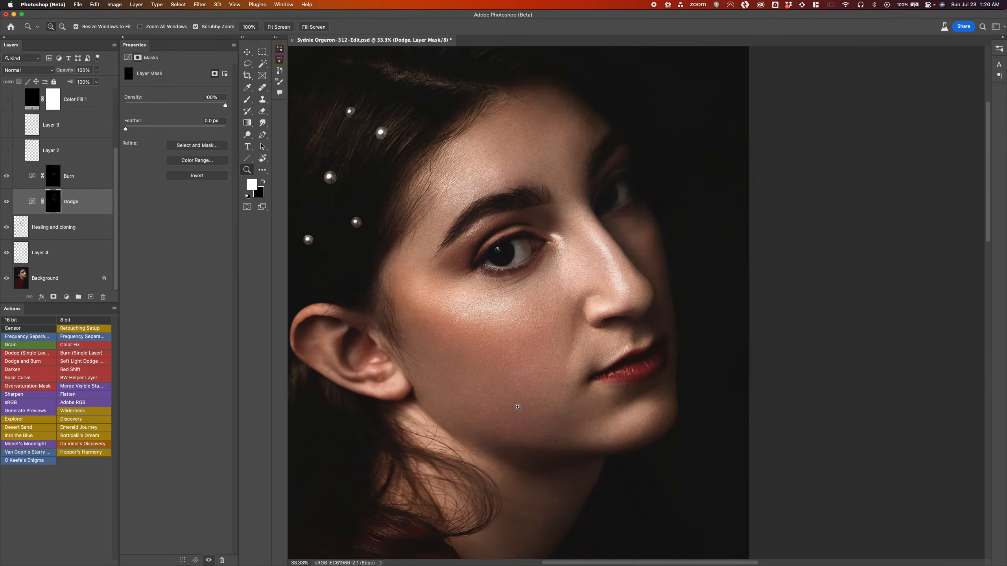
left_click(518, 407, "super")
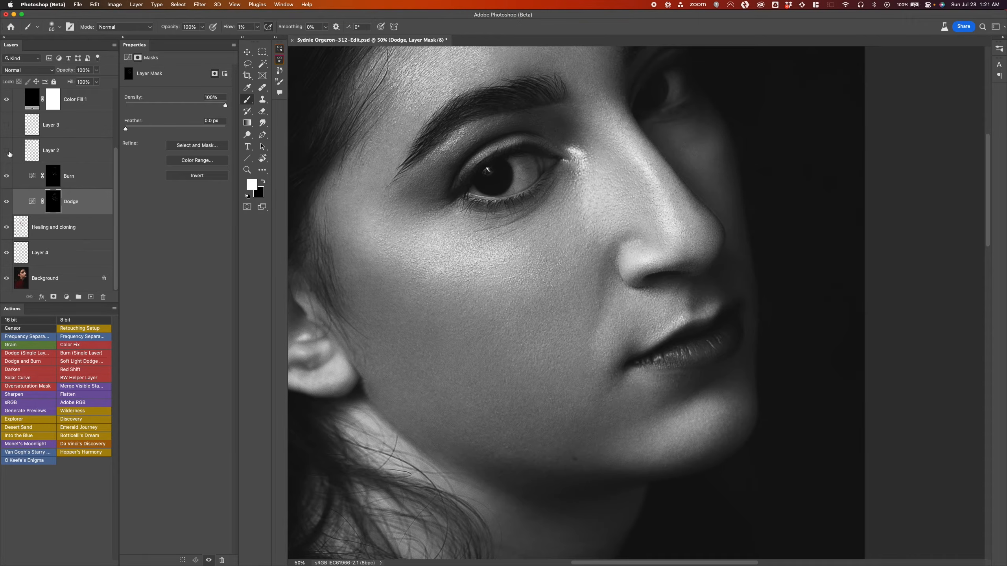
Step: Select Layer 2 and make it visible, comparing the portrait with and without it
left_click(53, 153)
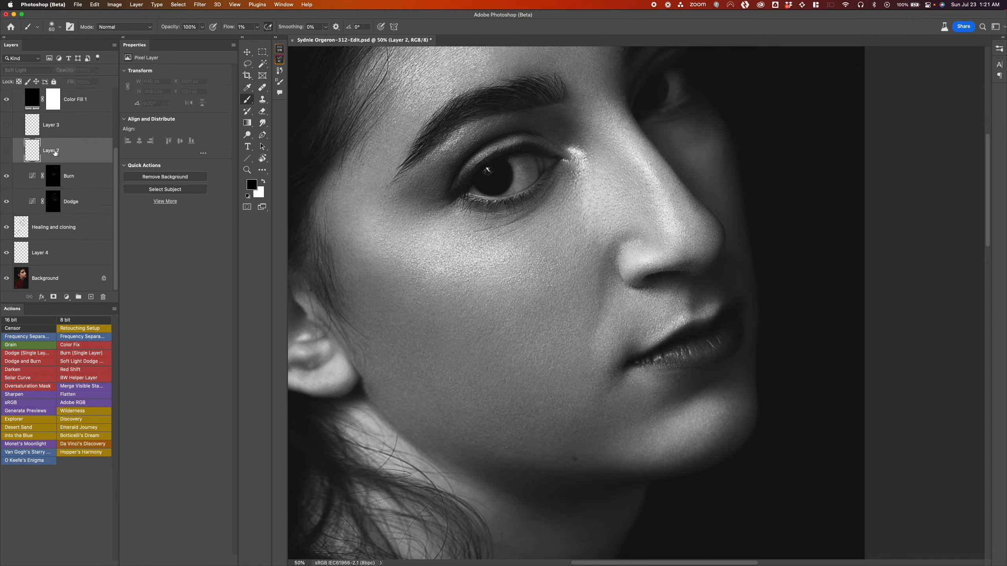
left_click(6, 153)
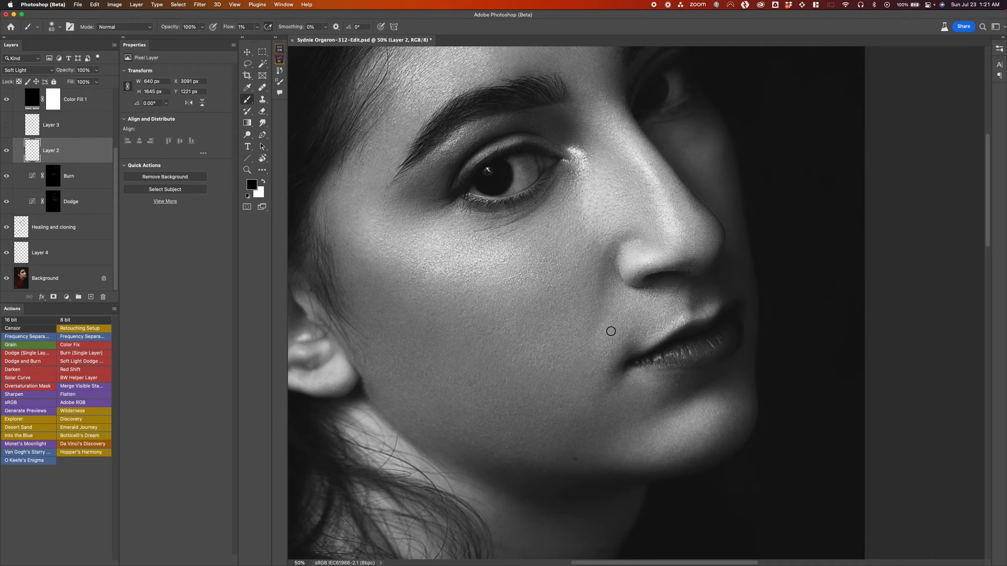
left_click(6, 153)
left_click(6, 153)
left_click(6, 152)
left_click(6, 153)
Step: Select Layer 3 and make it visible, checking its effect on the black-and-white portrait
left_click(33, 128)
left_click(5, 126)
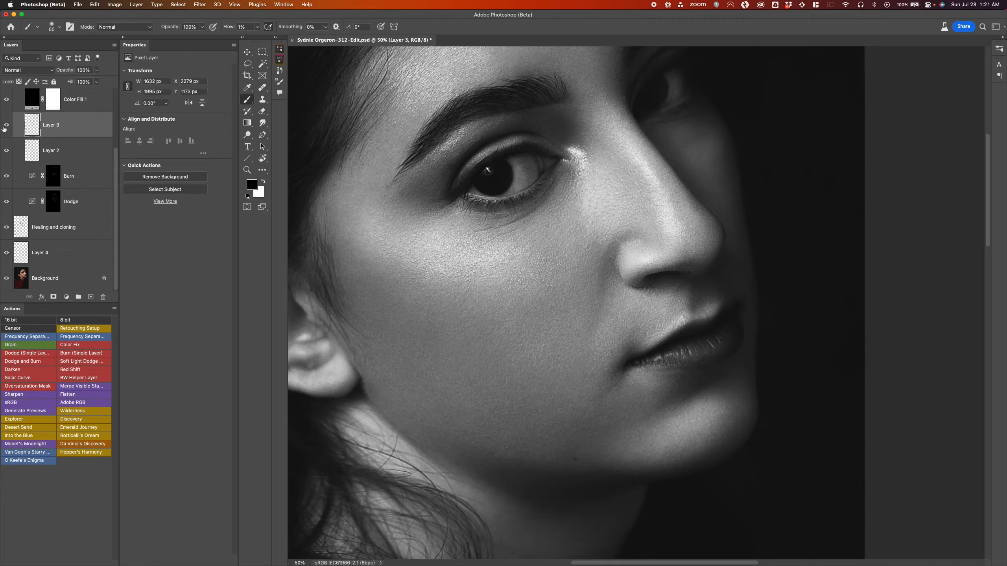
left_click(5, 126)
left_click(7, 126)
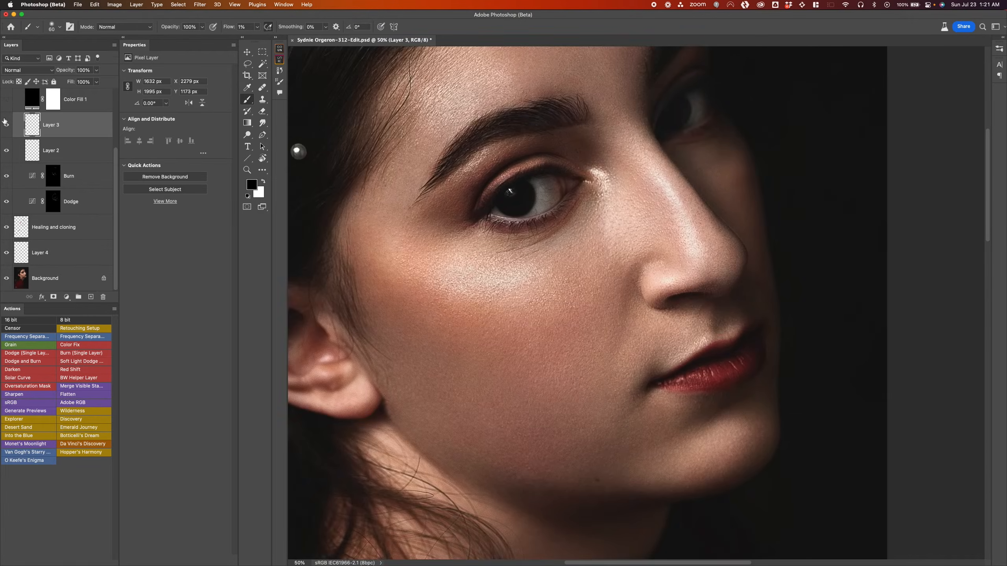
Step: Compare the portrait in colour with Layer 3 hidden and shown while Color Fill 1 is off
left_click(6, 124)
left_click(10, 128)
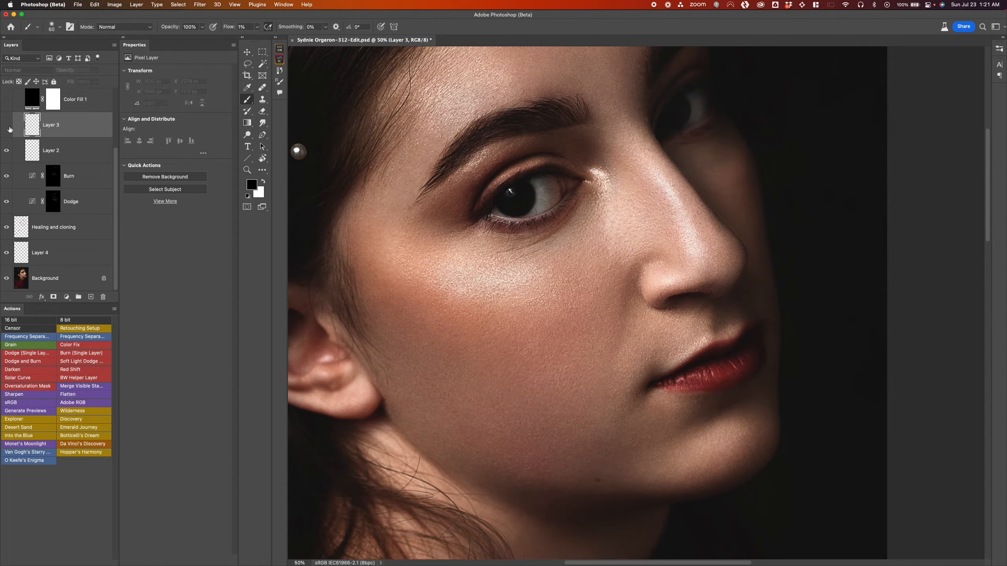
left_click(10, 129)
left_click(9, 128)
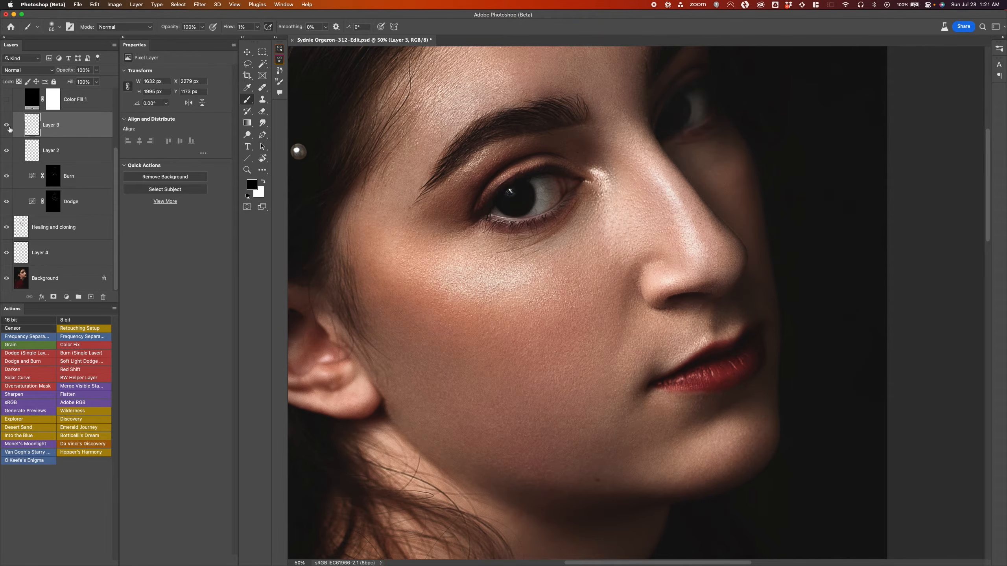
left_click(10, 129)
left_click(10, 129)
left_click(9, 129)
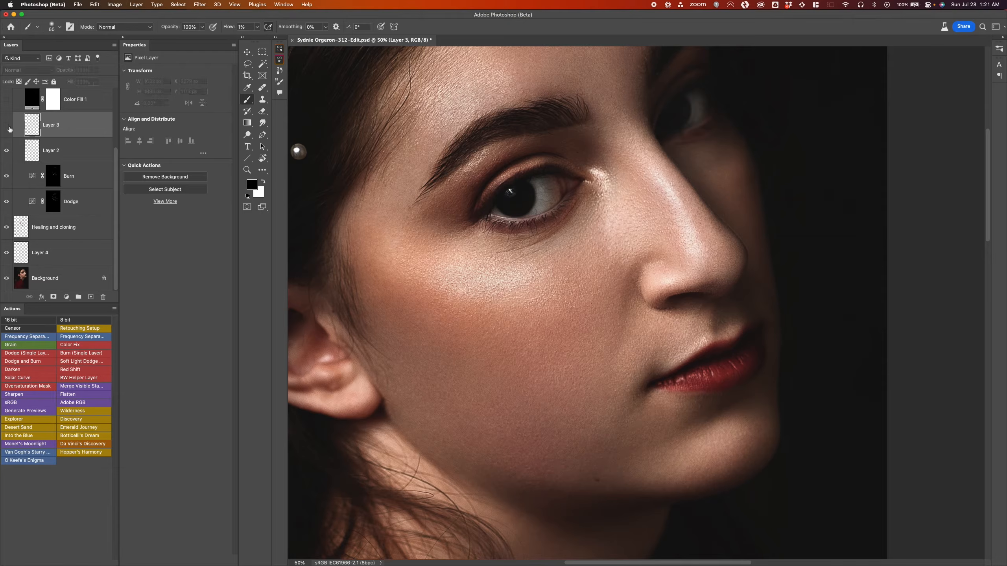
left_click(9, 129)
left_click(9, 129)
left_click(10, 129)
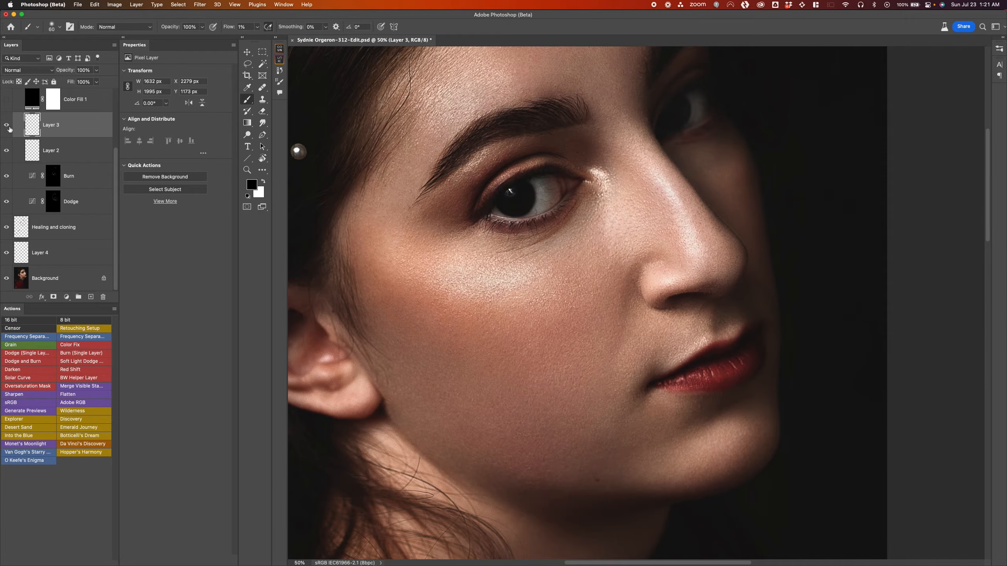
left_click_drag(527, 236, 530, 294)
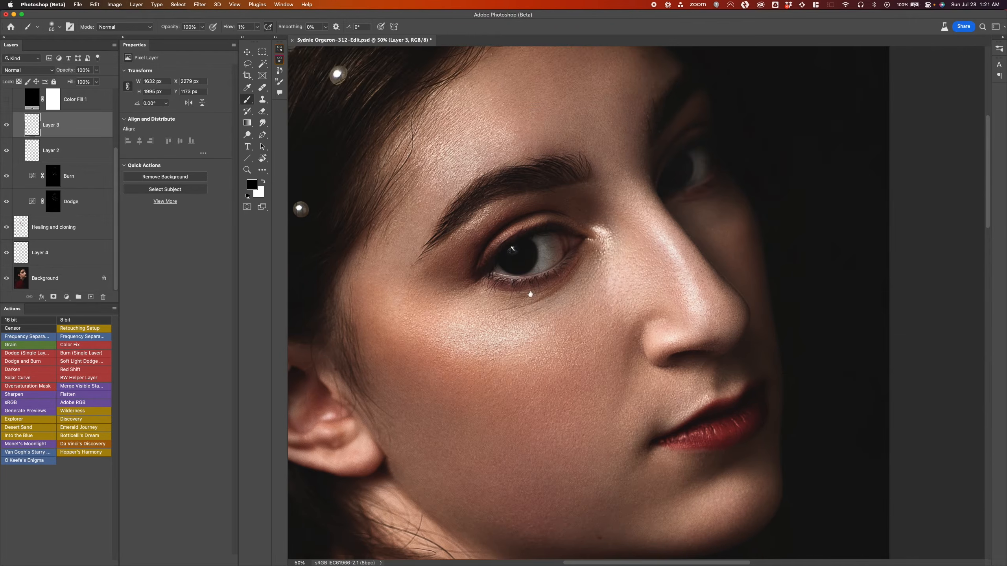
Step: Recheck Layer 3 by hiding and showing it, and review the colour portrait at a wider view with the Brush ready
left_click(7, 126)
left_click(6, 126)
key("x")
key("x")
key("z")
scroll(522, 280, "down", 5)
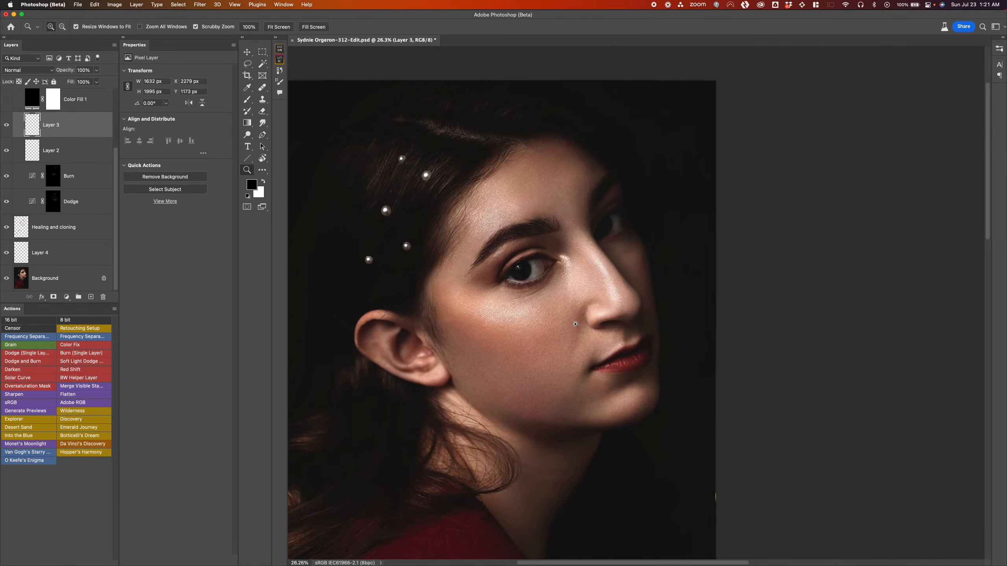
left_click(575, 324)
key("b")
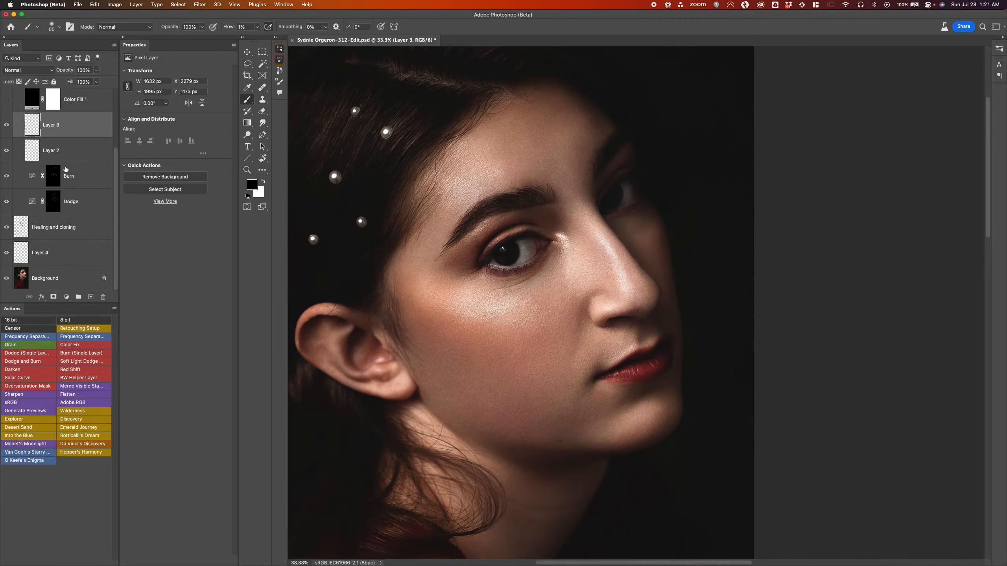
Step: Select the Dodge layer's mask with white as the foreground colour and compare the portrait with Dodge off and on
left_click(55, 202)
key("x")
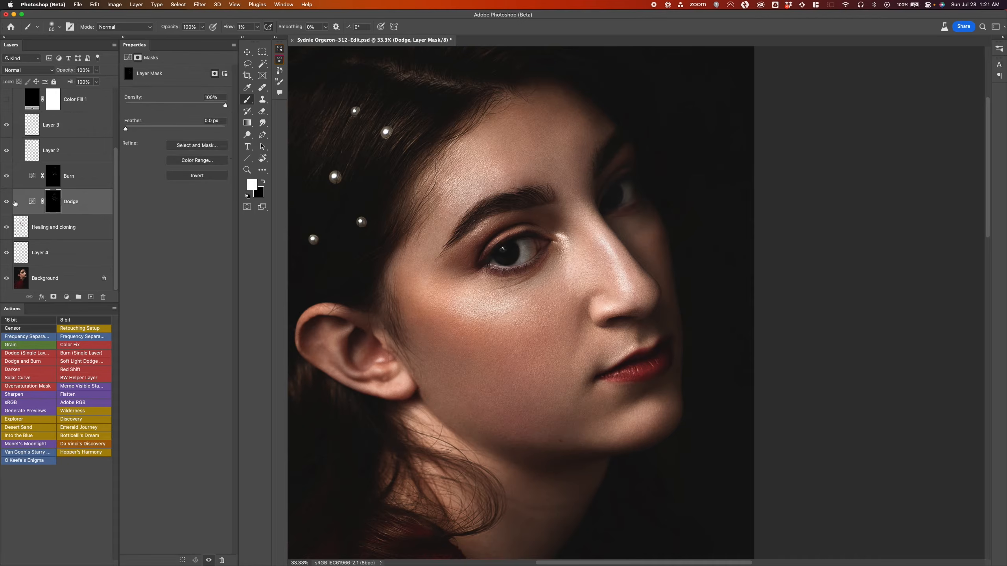
left_click(6, 202)
left_click(7, 202)
Step: Show the Color Fill 1 layer and use a small brush of about 20 px on the Burn mask to darken the ear's bright patches
left_click(6, 99)
left_click(53, 176)
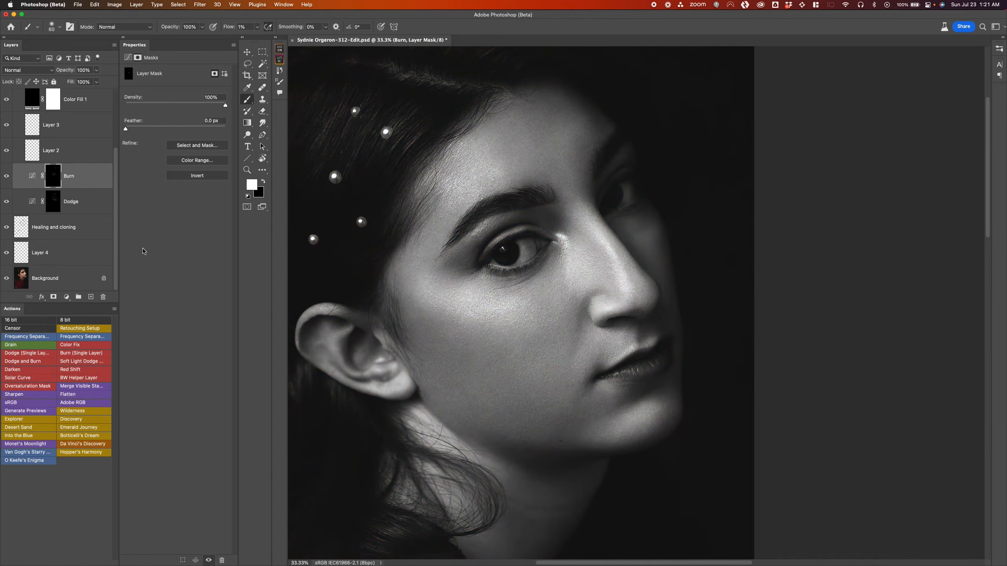
key("bracketright")
key("bracketright")
scroll(390, 365, "left", 2)
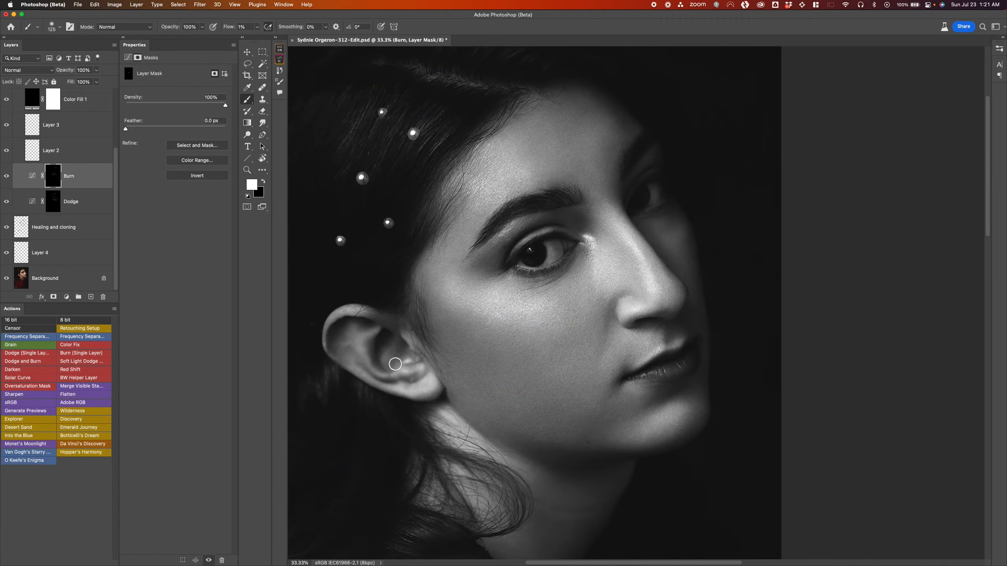
key("bracketright")
key("bracketleft")
key("bracketleft")
key("bracketleft")
key("bracketleft")
key("bracketleft")
scroll(400, 370, "up", 3)
key("bracketleft")
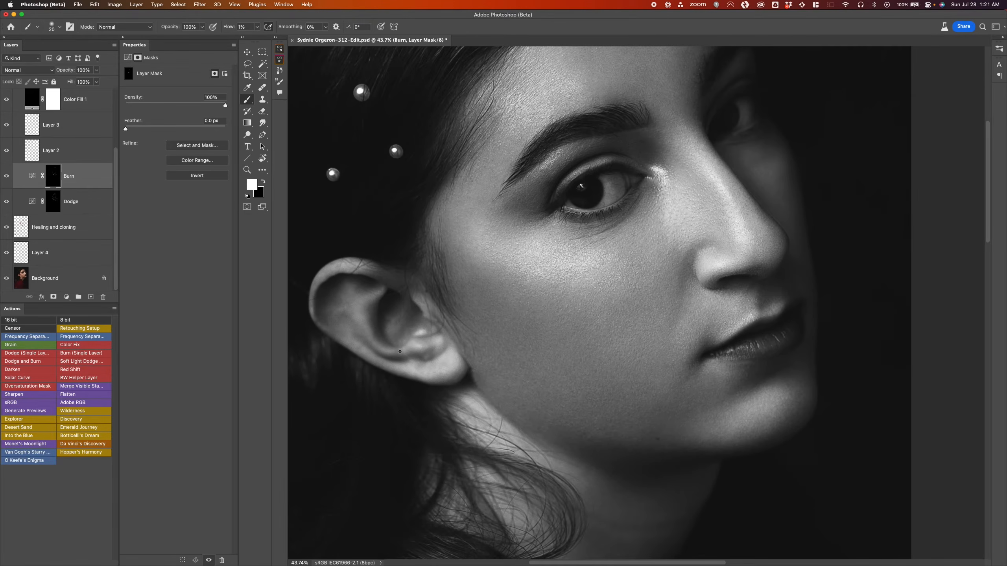
key("bracketright")
key("bracketright")
Step: Alternate between the Dodge and Burn masks to even out tones in the lower ear, ending on Burn with a 25 px brush
key("alt+bracketleft")
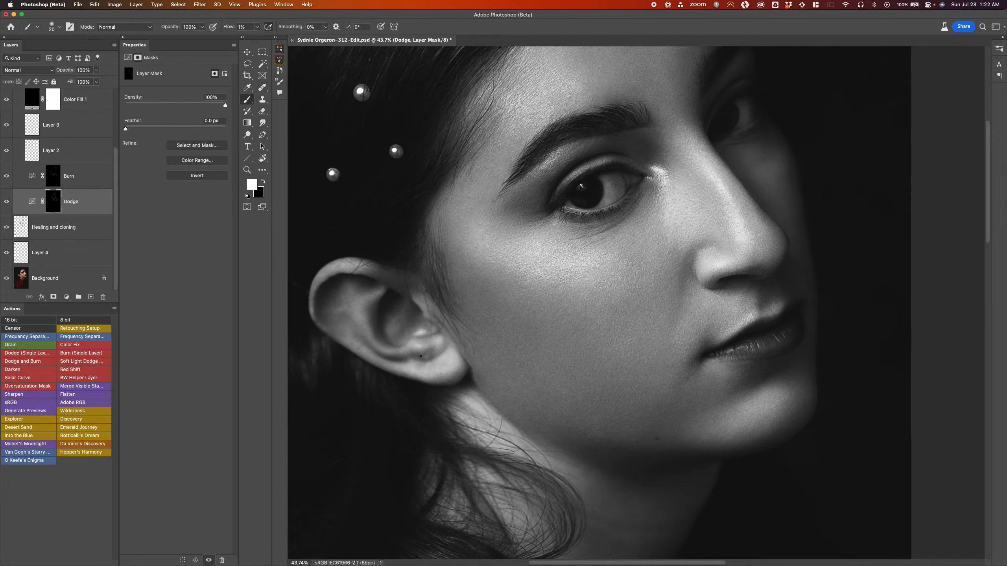
key("alt+bracketright")
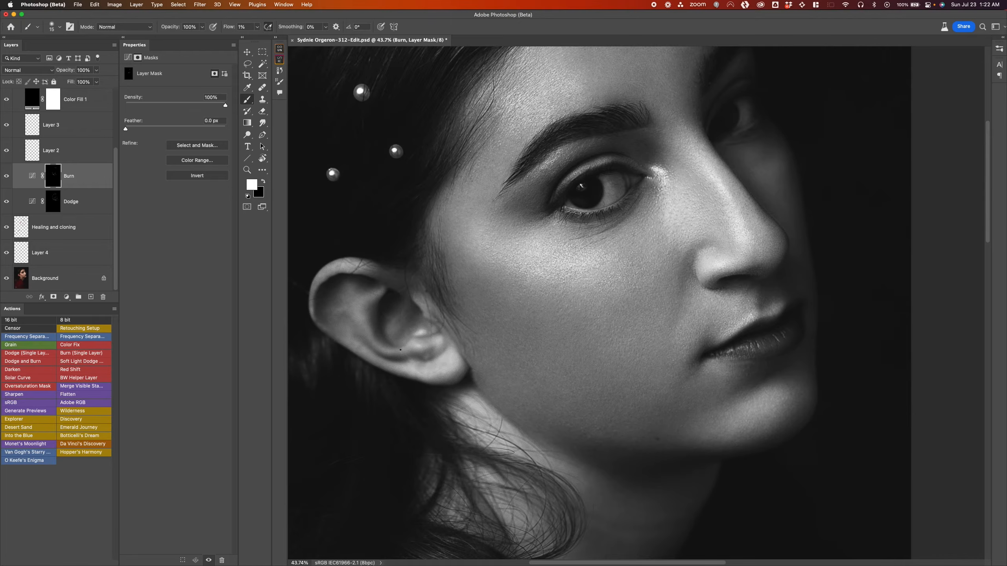
key("bracketright")
scroll(395, 341, "left", 3)
scroll(396, 342, "up", 1)
Step: Dodge the dark transitions in the inner ear and earlobe on the Dodge mask, using a brush of about 25 to 30 px
key("alt+bracketleft")
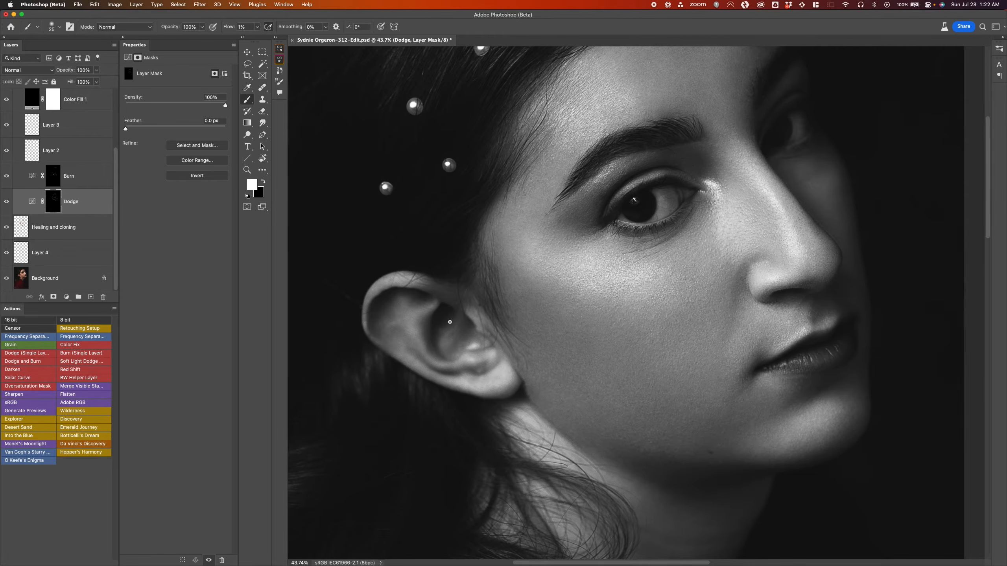
scroll(450, 322, "down", 3)
scroll(444, 325, "right", 3)
key("bracketright")
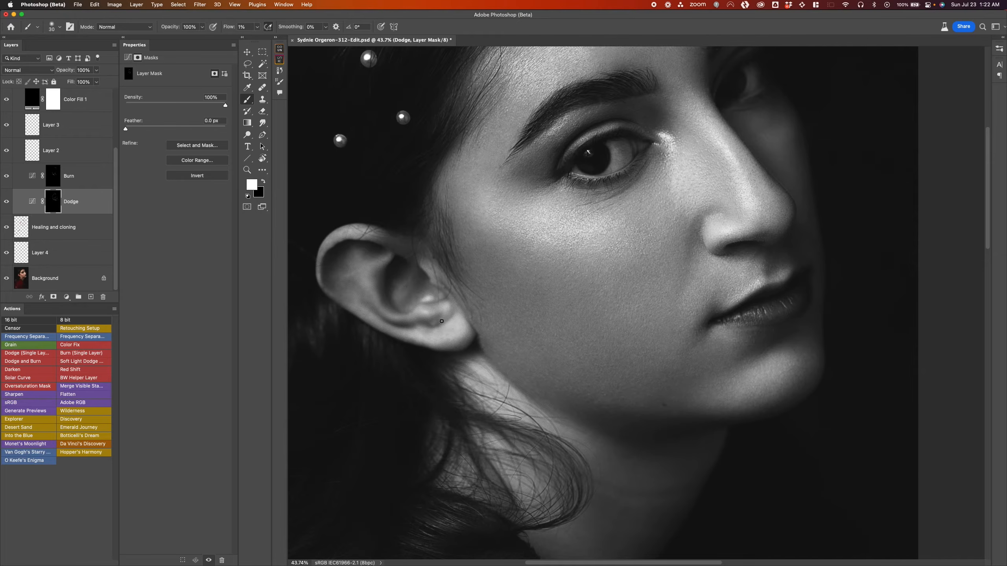
key("bracketleft")
key("bracketright")
Step: Burn the highlights above the earlobe, and dodge the upper ear with a 25 px brush
key("alt+bracketright")
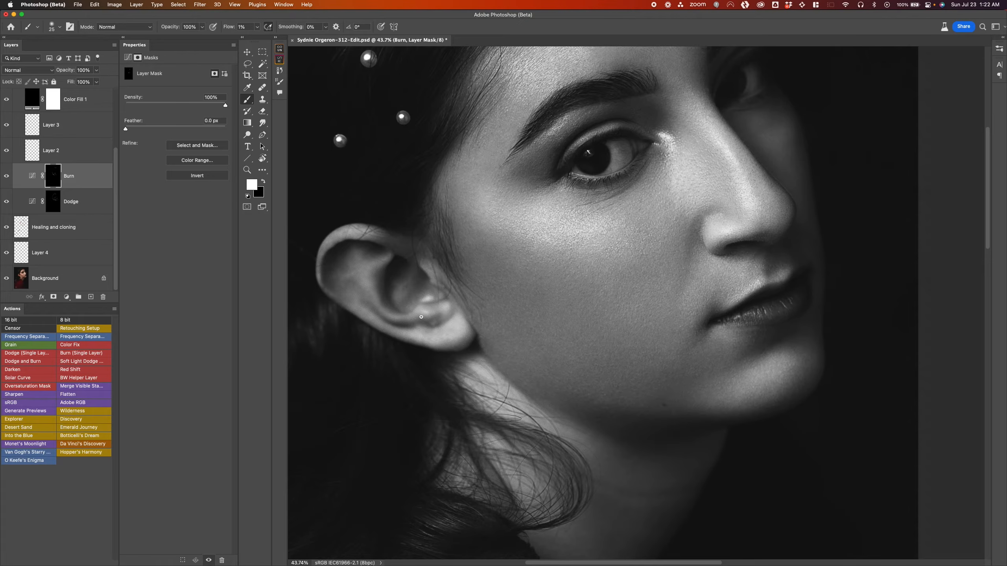
key("bracketright")
scroll(421, 301, "left", 5)
key("alt+bracketleft")
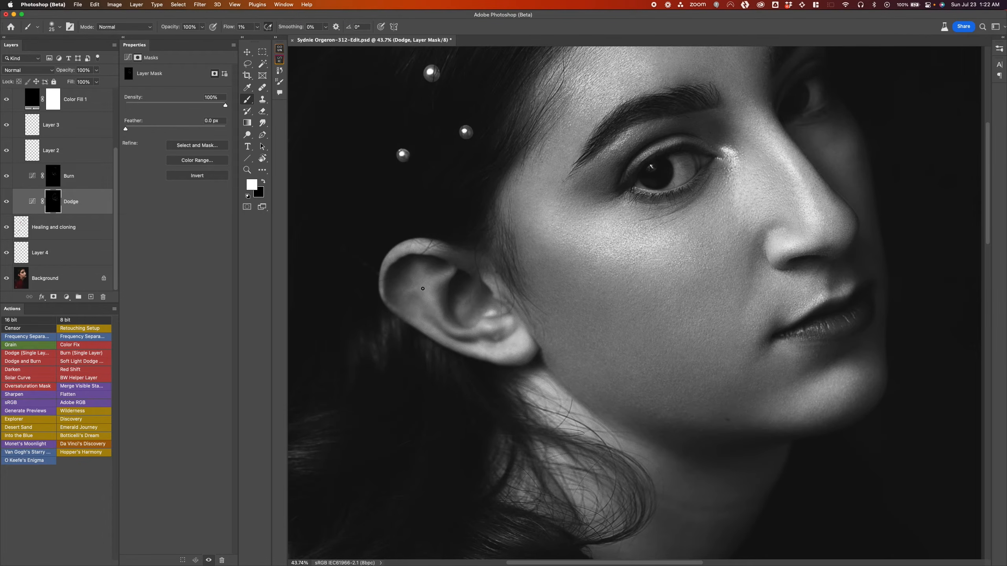
Step: Compare the black-and-white ear with the Dodge layer and the Burn layer each hidden and shown
left_click(7, 201)
left_click(6, 202)
left_click(7, 176)
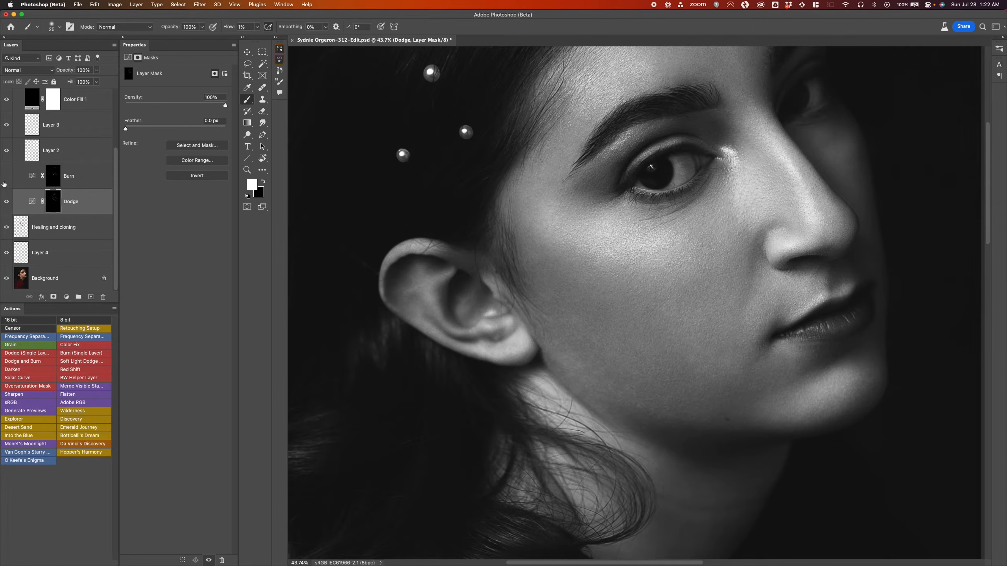
left_click(7, 176)
left_click(6, 176)
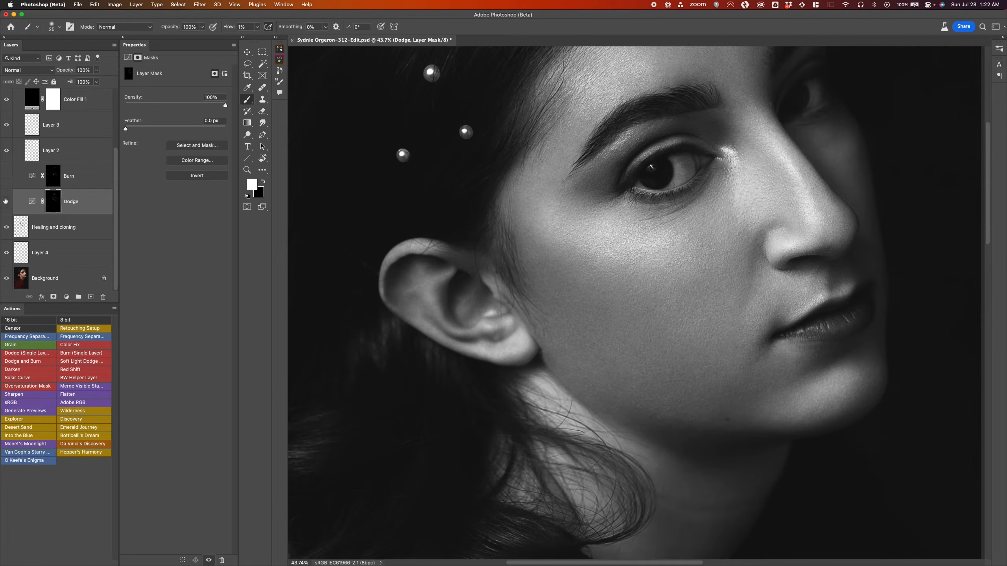
left_click(6, 176)
Step: Hide the Color Fill 1 layer and review the whole portrait in colour at 25% zoom
key("z")
left_click(455, 291, "alt")
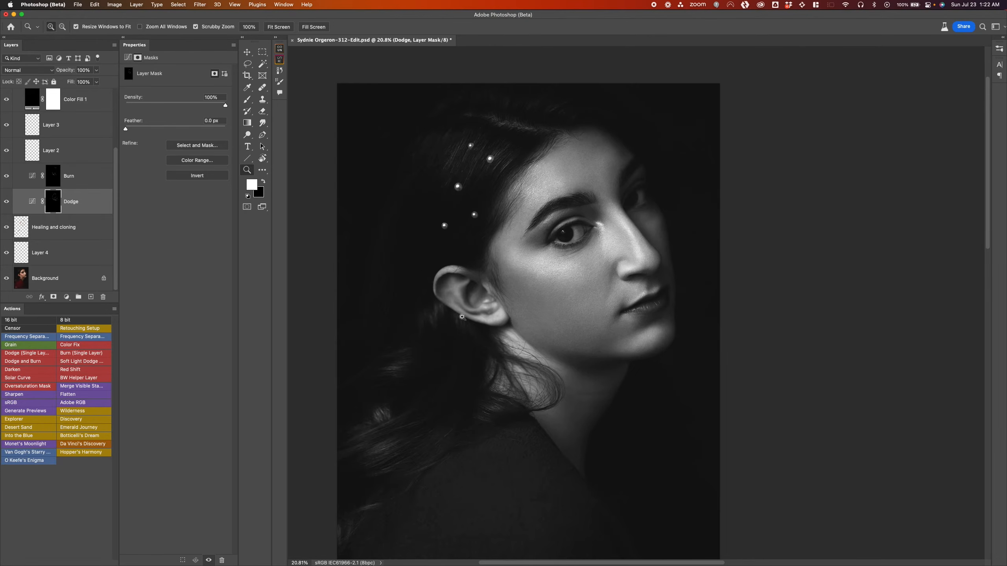
key("b")
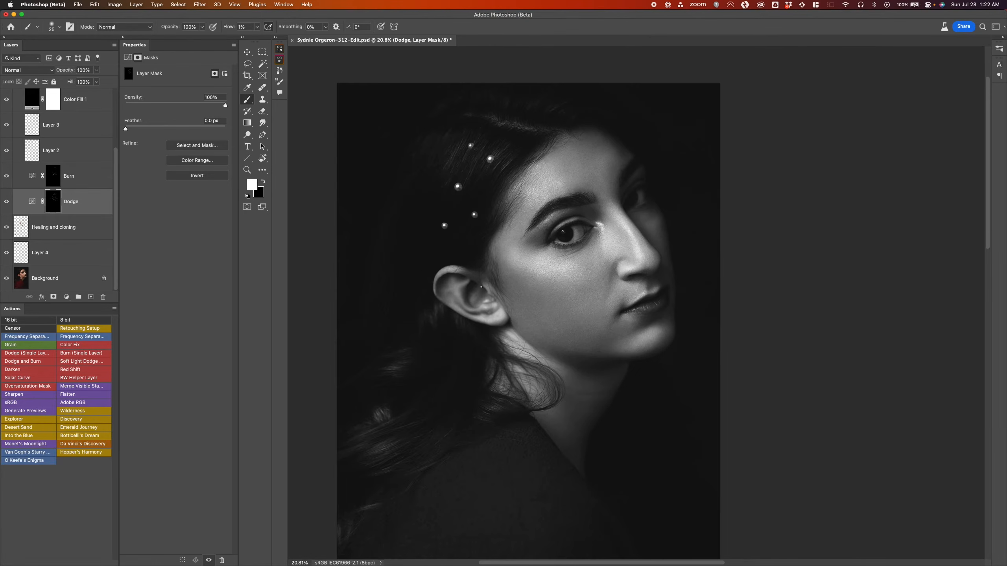
left_click(6, 99)
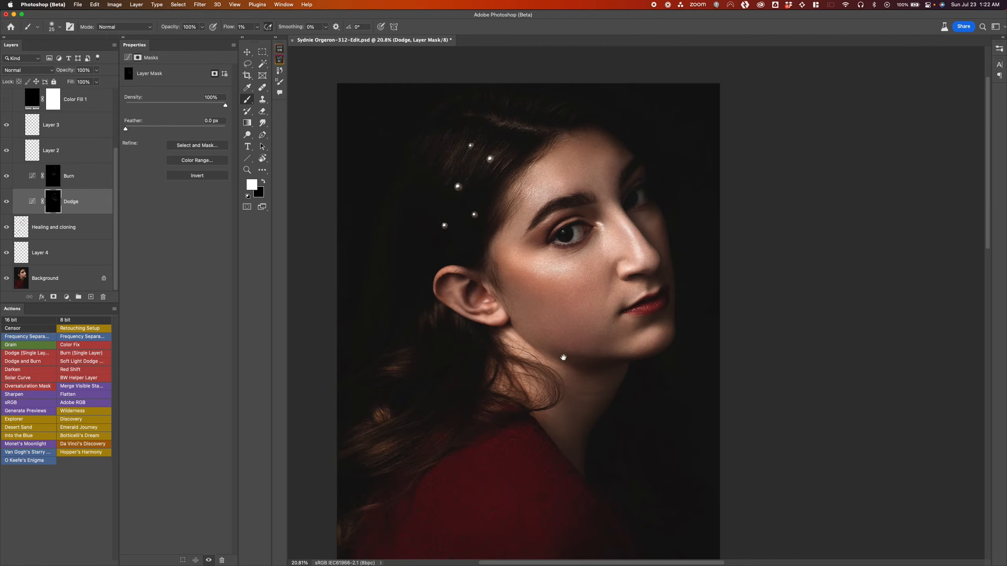
left_click_drag(557, 355, 521, 422)
left_click(347, 338, "super")
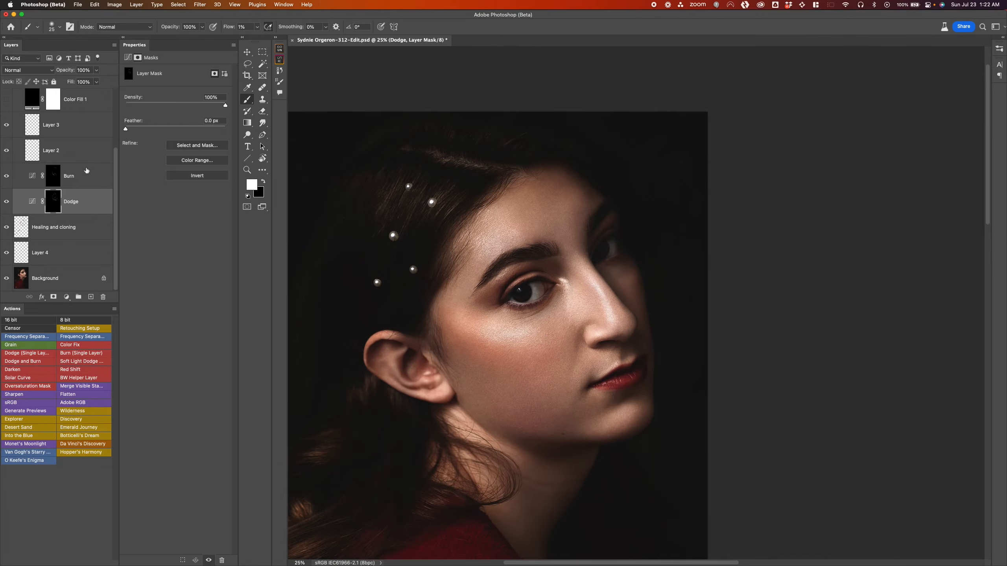
scroll(87, 171, "up", 3)
Step: Compare the portrait before and after by repeatedly hiding and showing the whole Dodge and Burn group, leaving it visible
left_click(15, 164)
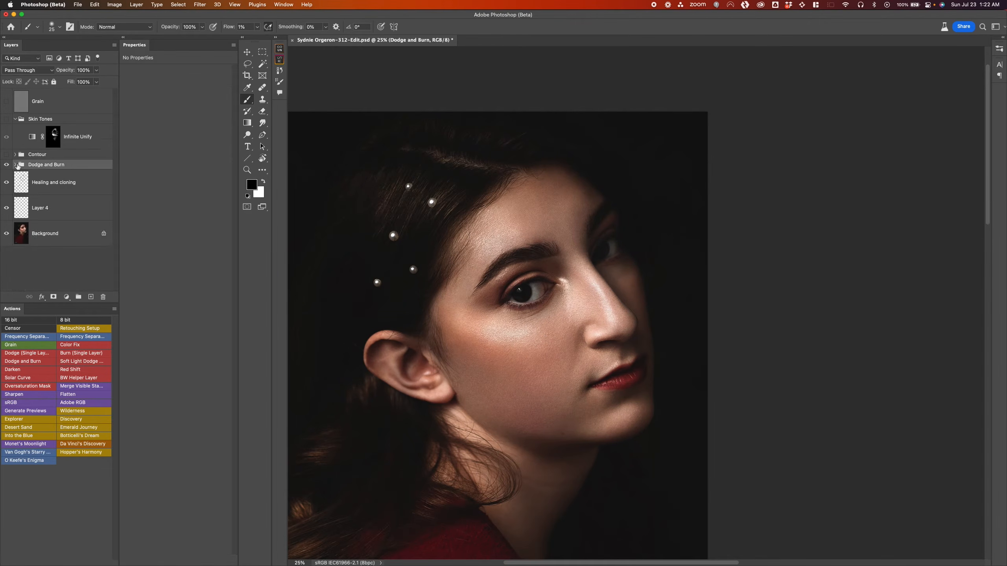
left_click(6, 164)
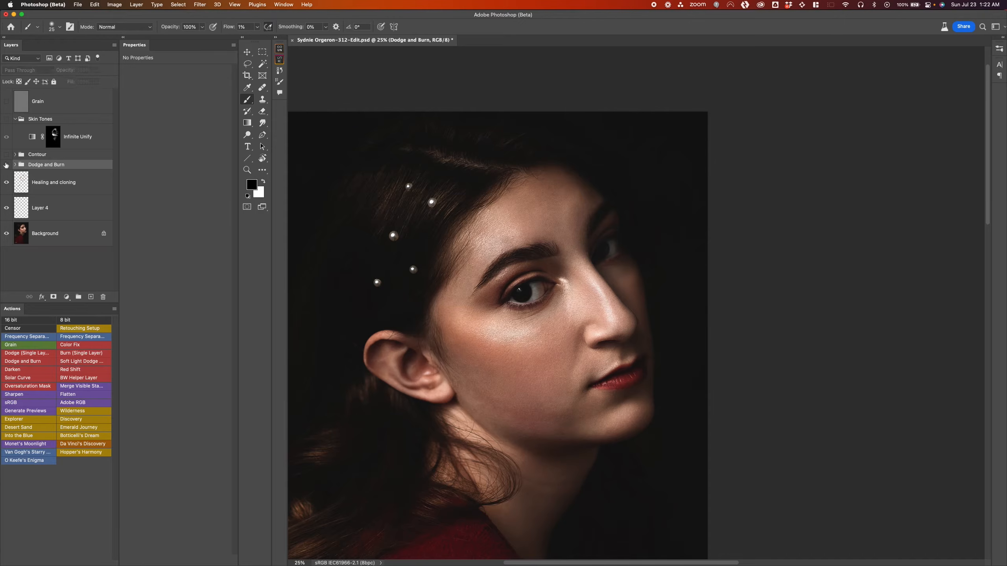
left_click(6, 165)
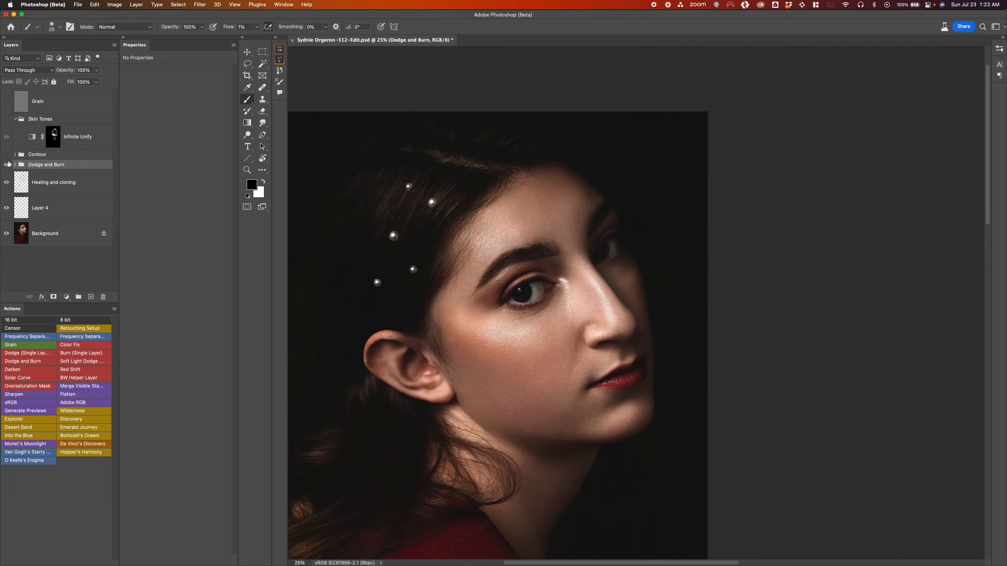
left_click(14, 165)
left_click(7, 166)
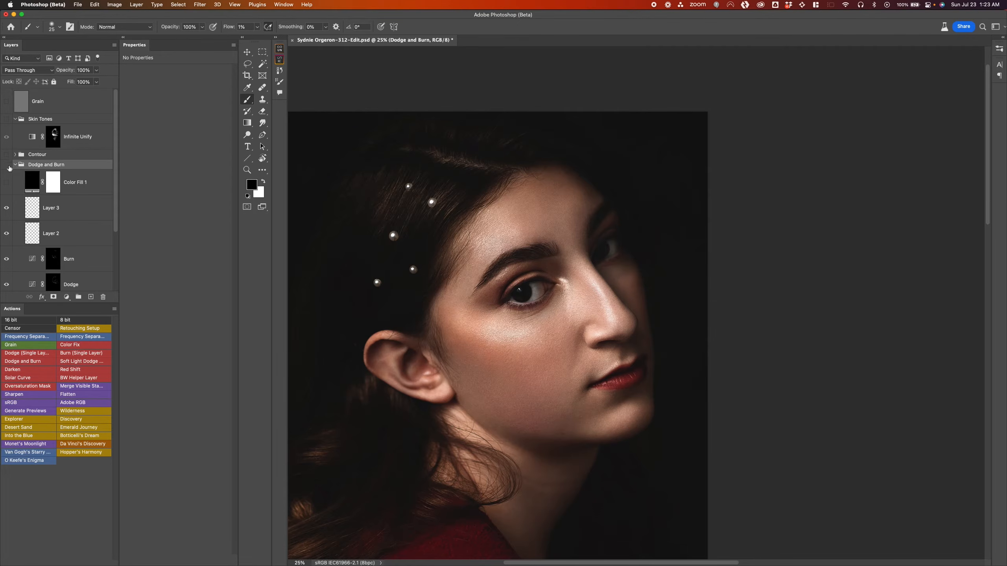
left_click(8, 166)
left_click(8, 166)
left_click(7, 166)
left_click(7, 166)
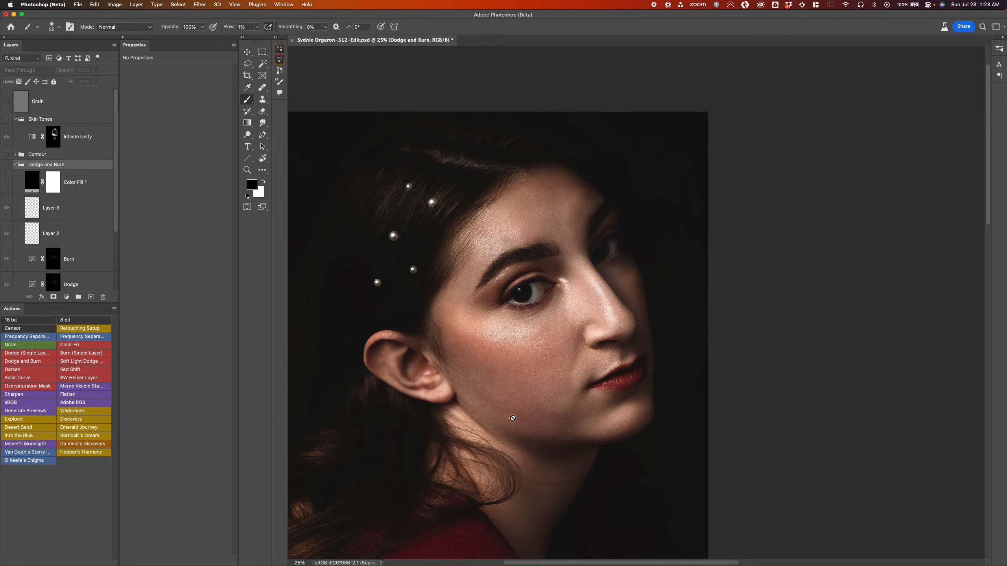
left_click(7, 164)
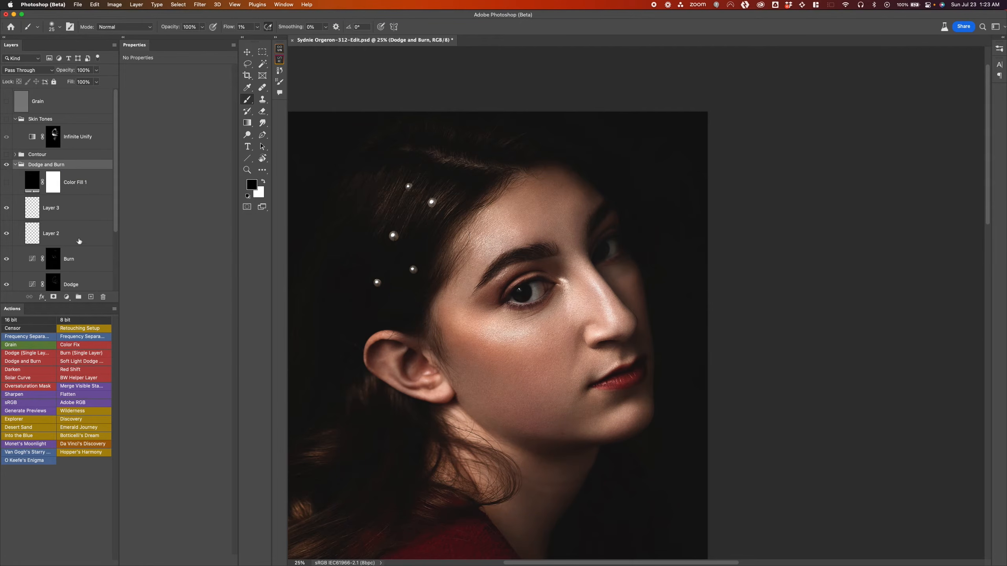
Step: Inspect the Burn layer's curve and opacity inside the Dodge and Burn group, and collapse the group
scroll(79, 241, "down", 2)
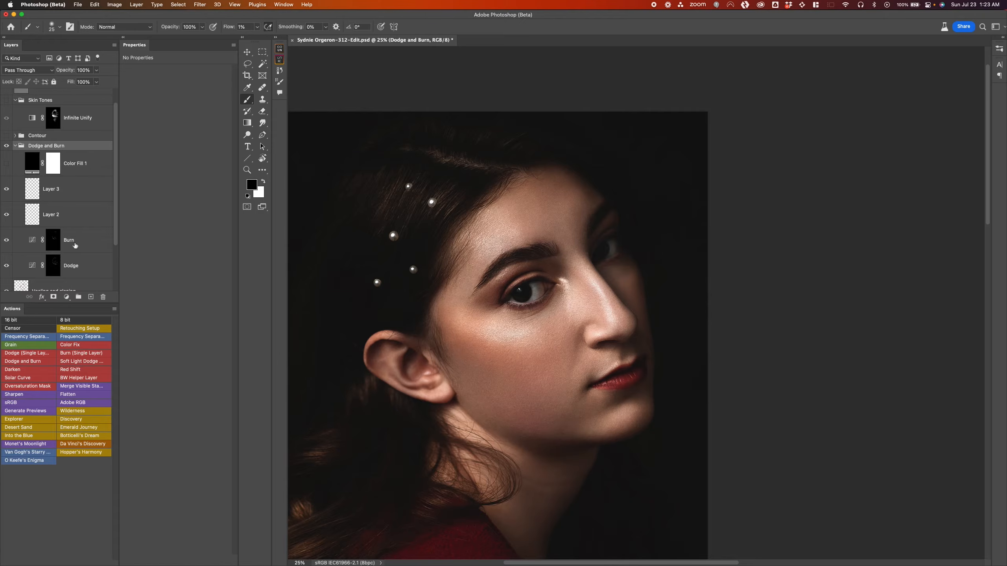
left_click(75, 245)
key("x")
left_click_drag(66, 73, 91, 71)
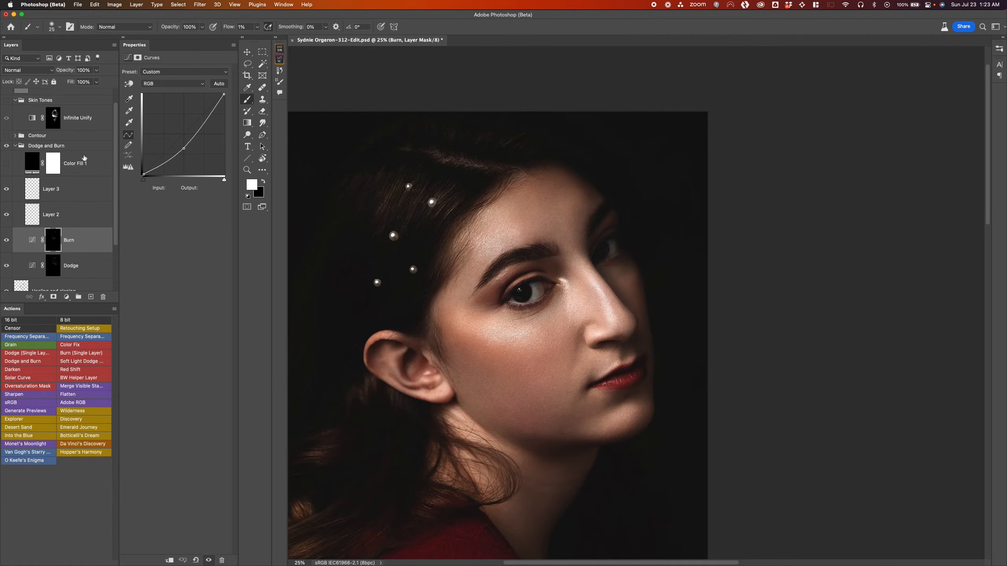
scroll(85, 158, "up", 1)
left_click(16, 165)
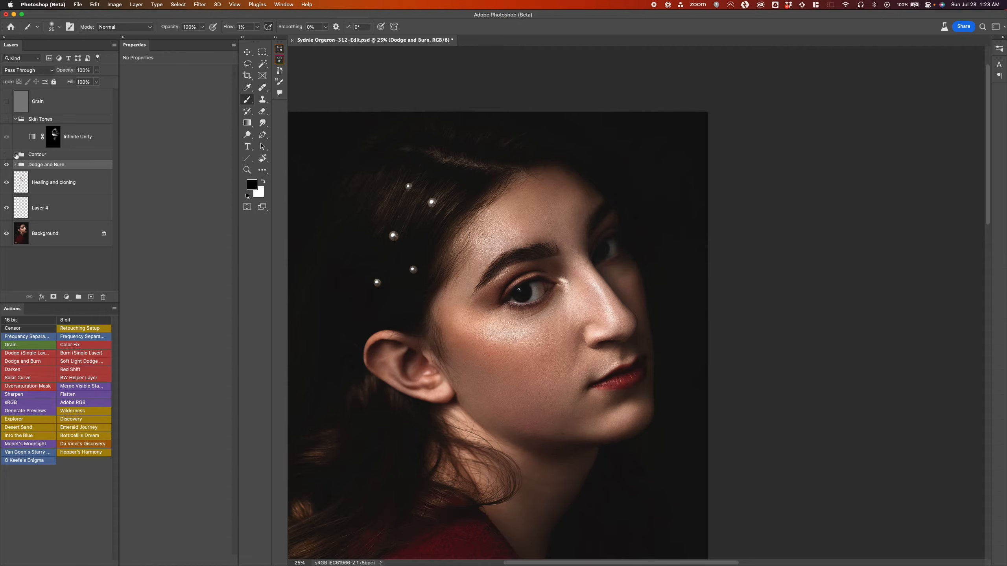
Step: Expand the Contour group and make it visible, inspect its Burn curve, and select its Dodge mask
left_click(16, 155)
left_click(40, 158)
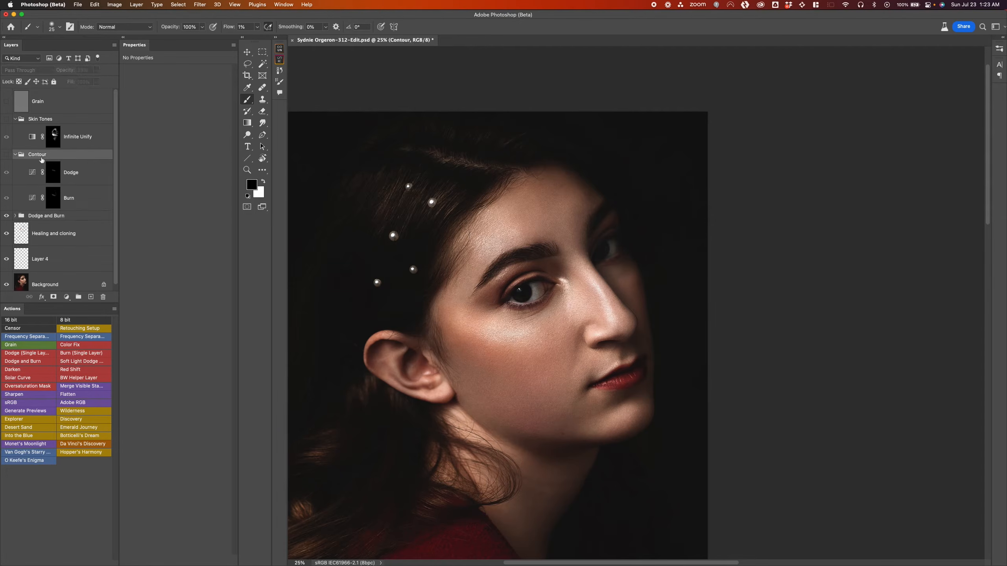
left_click(31, 199)
key("x")
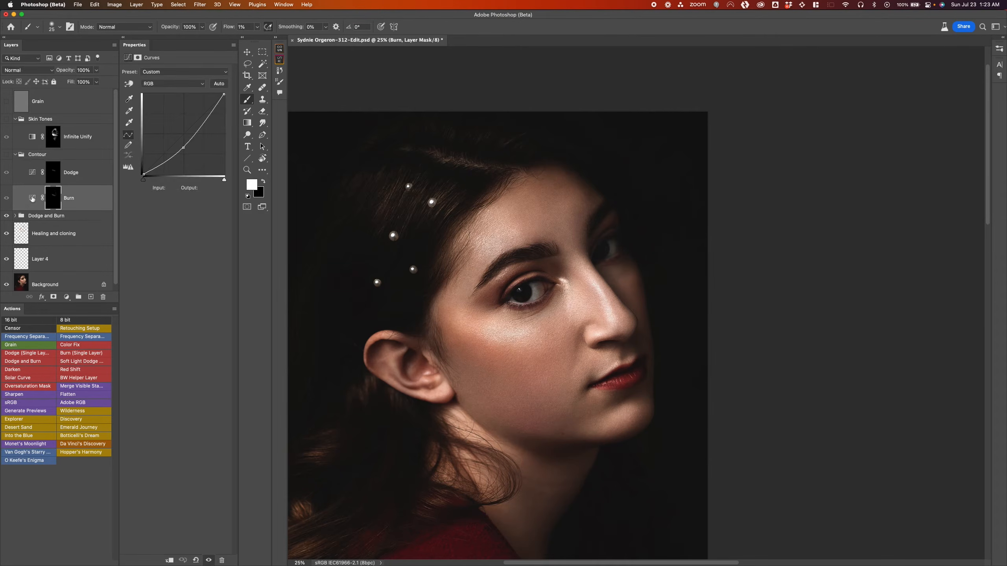
left_click(54, 178)
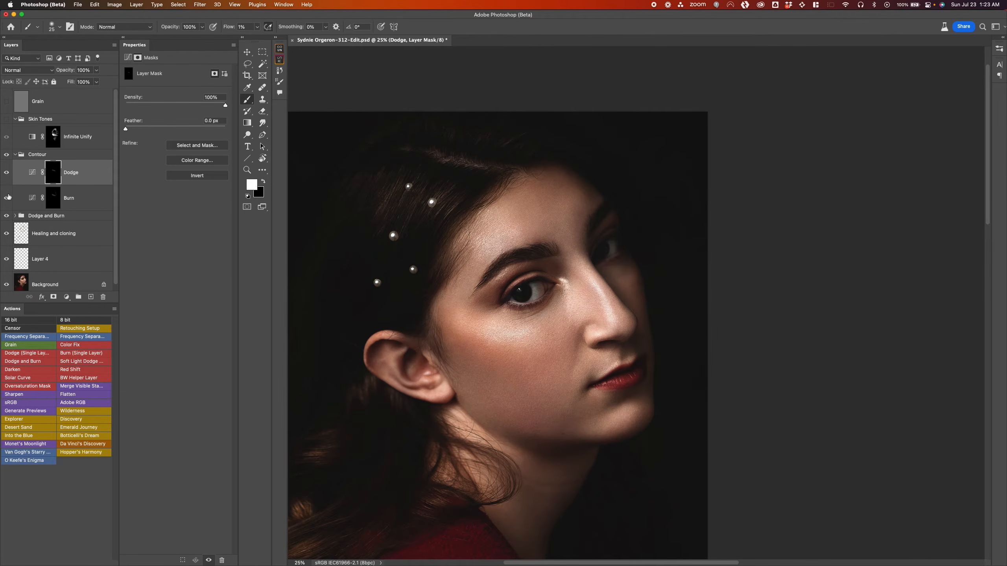
Step: Compare the face at 50% zoom with the Contour group's Dodge layer hidden and shown, and review the portrait at 25%
left_click(515, 381, "super")
left_click(515, 381, "super")
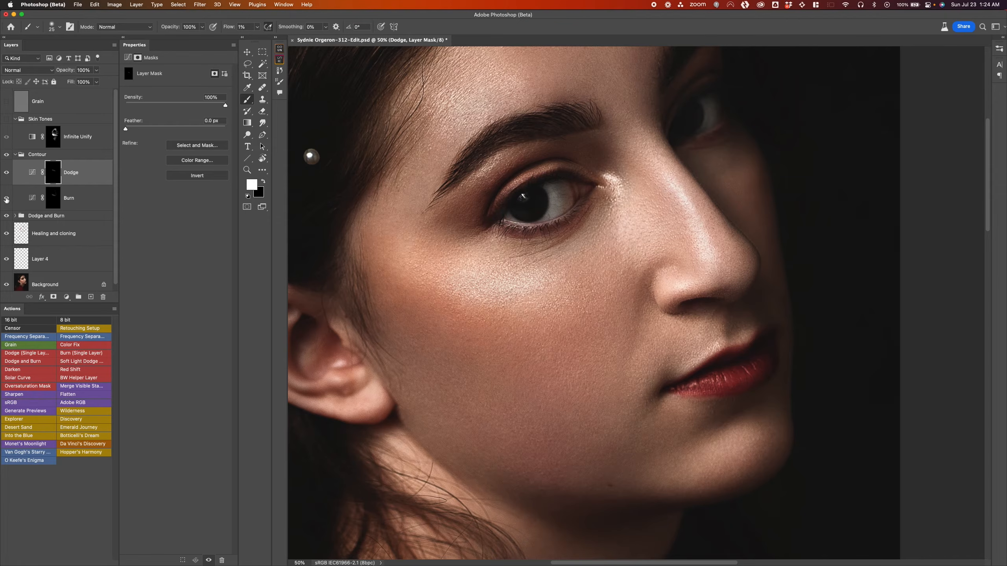
left_click(8, 175)
left_click(8, 177)
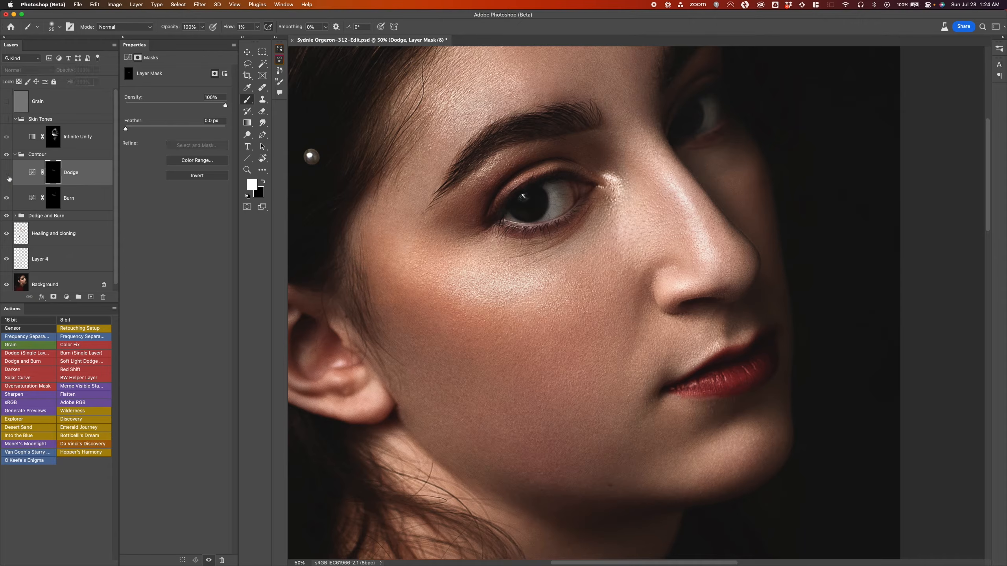
left_click(8, 177)
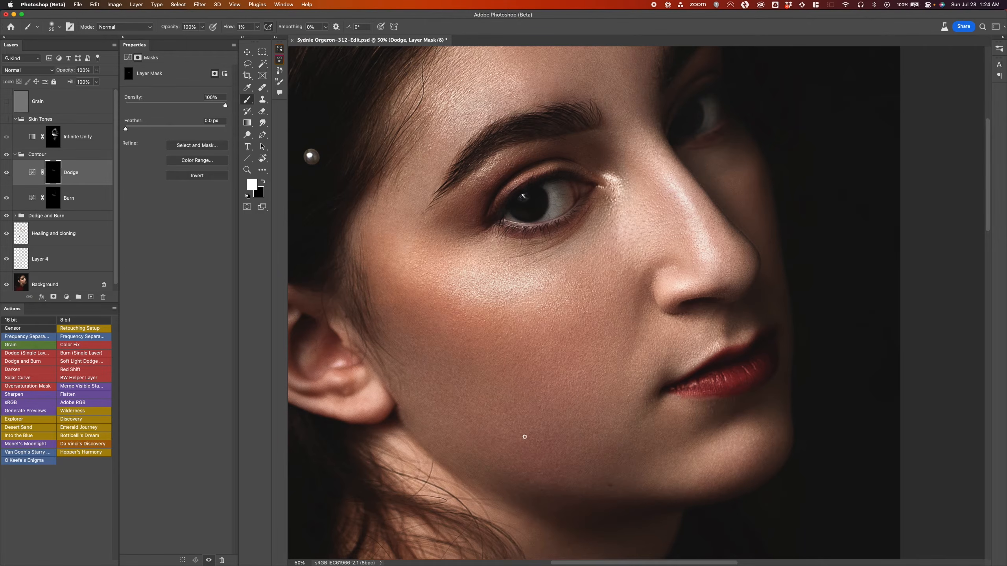
left_click(10, 176)
left_click(9, 176)
scroll(610, 346, "down", 5)
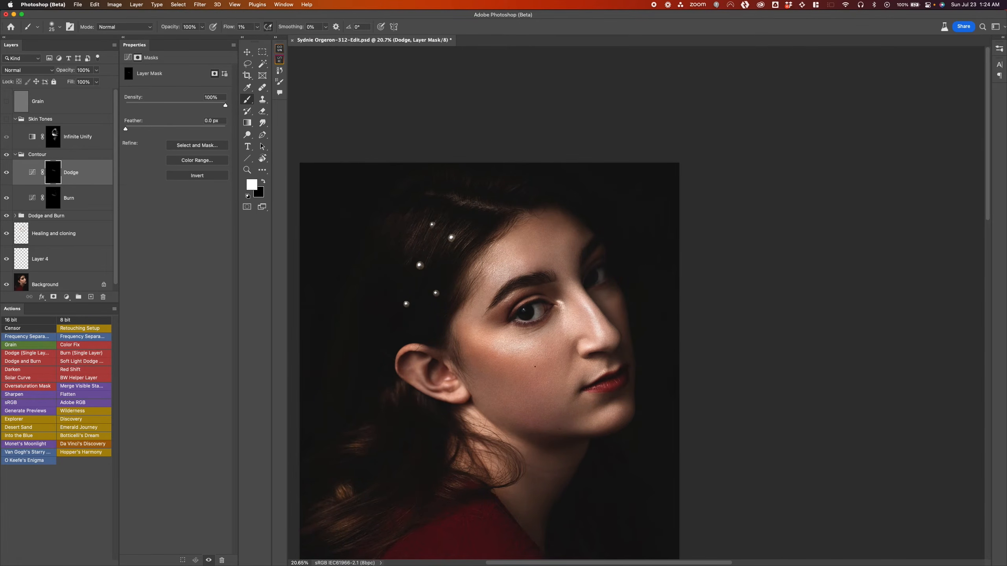
scroll(549, 370, "up", 1)
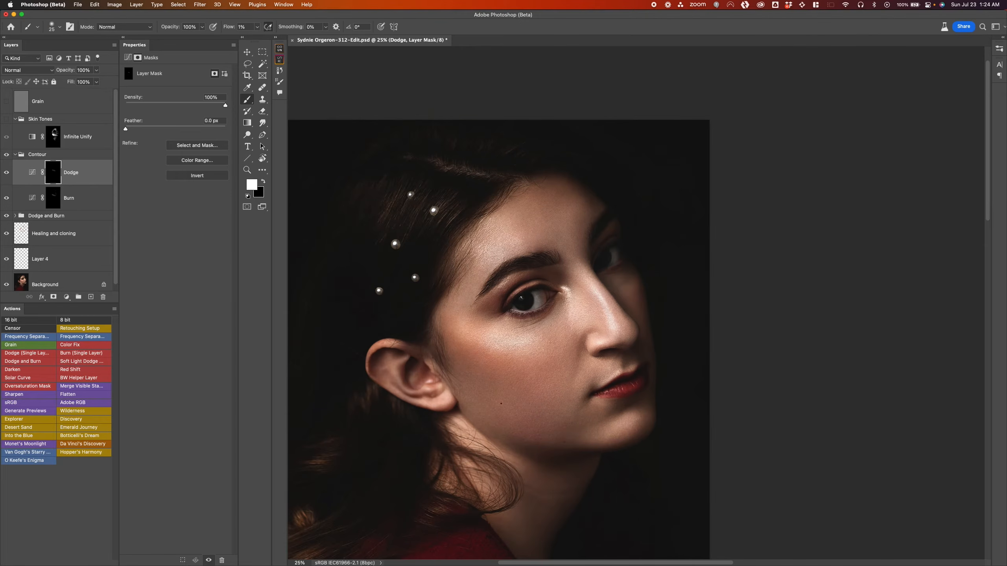
Step: Select the Contour group's Dodge mask and enlarge the brush to 400 px
left_click(58, 198)
left_click(56, 178)
key("bracketright")
key("bracketright")
key("bracketright")
key("bracketright")
key("bracketright")
key("bracketright")
key("bracketright")
key("bracketright")
key("bracketright")
key("bracketright")
key("bracketright")
key("bracketright")
Step: Review the contouring across the portrait, examining the whole picture and the face at closer zoom
key("z")
left_click_drag(569, 402, 553, 400)
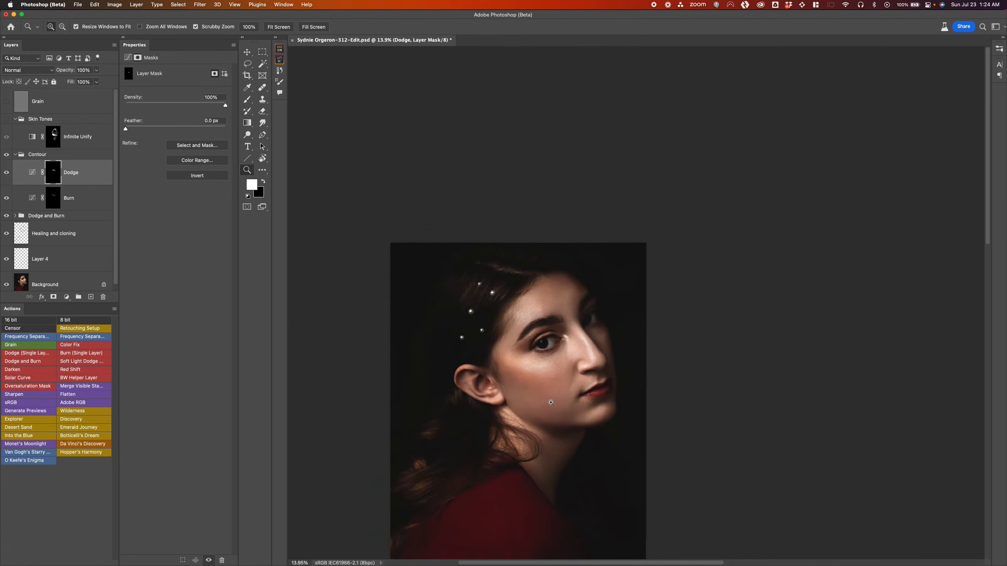
left_click(560, 390)
key("b")
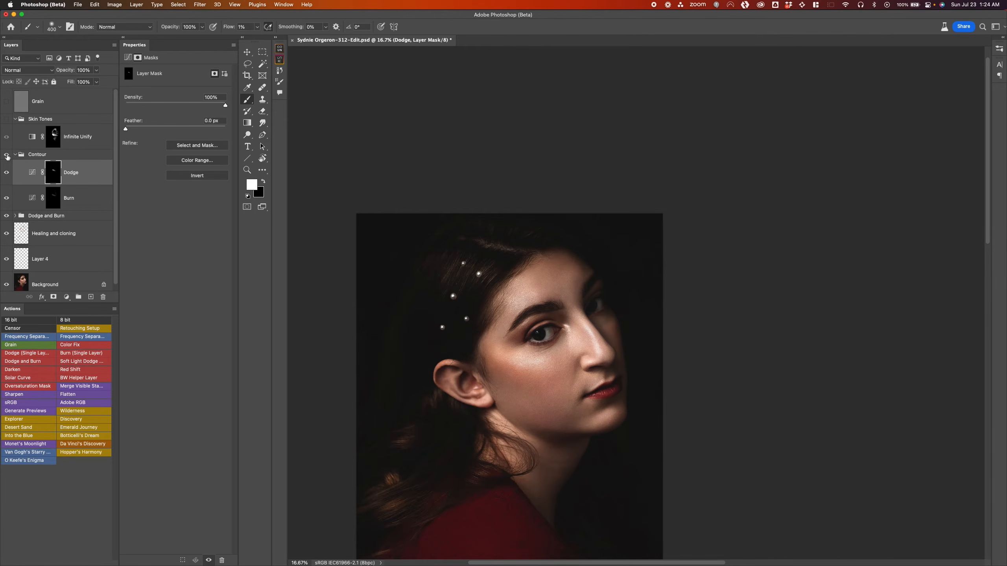
key("z")
mouse_move(546, 349)
left_mouse_down()
mouse_move(532, 377)
mouse_move(515, 352)
left_mouse_up()
key("b")
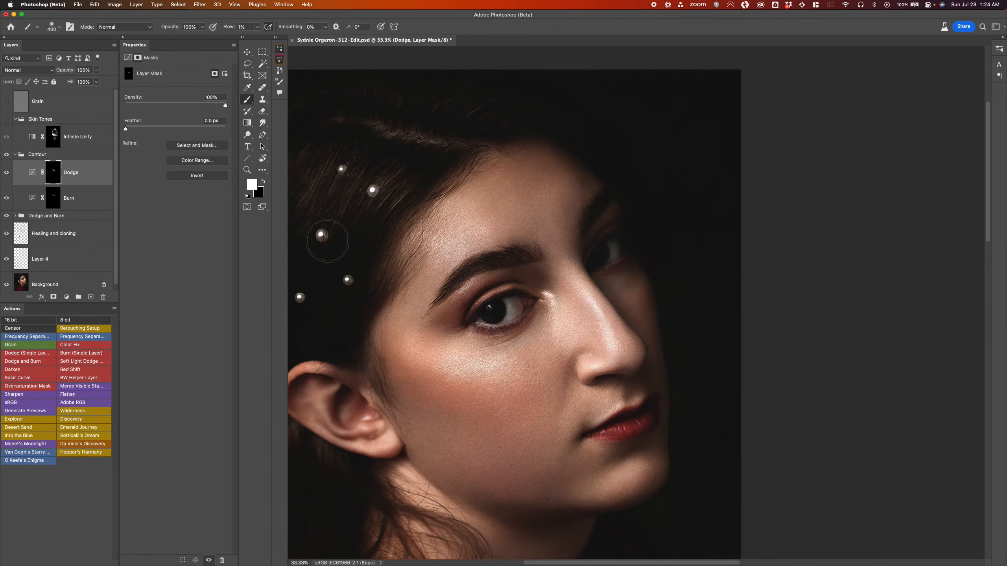
scroll(518, 345, "down", 2)
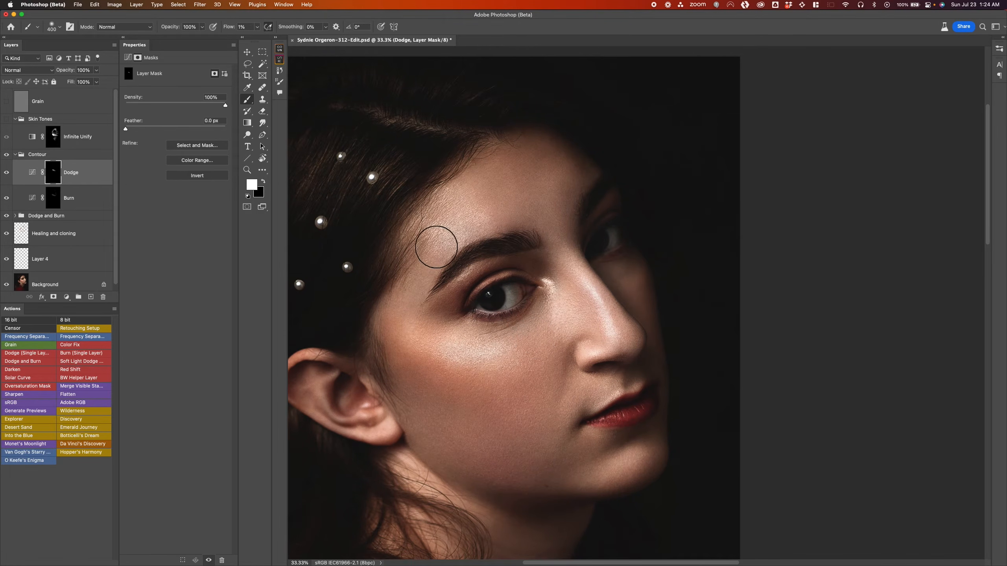
left_click_drag(459, 252, 492, 200)
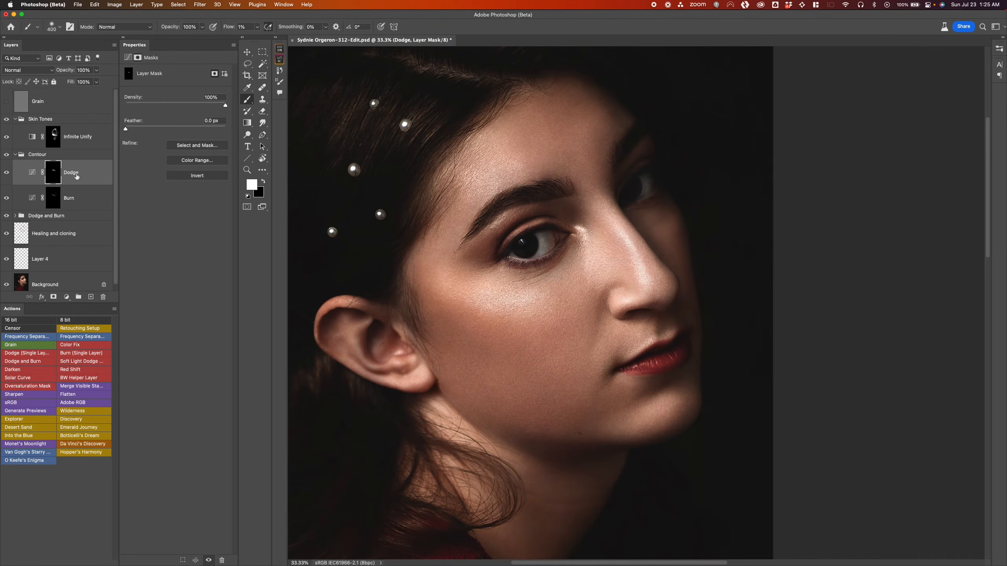
key("z")
left_click_drag(515, 373, 504, 360)
key("b")
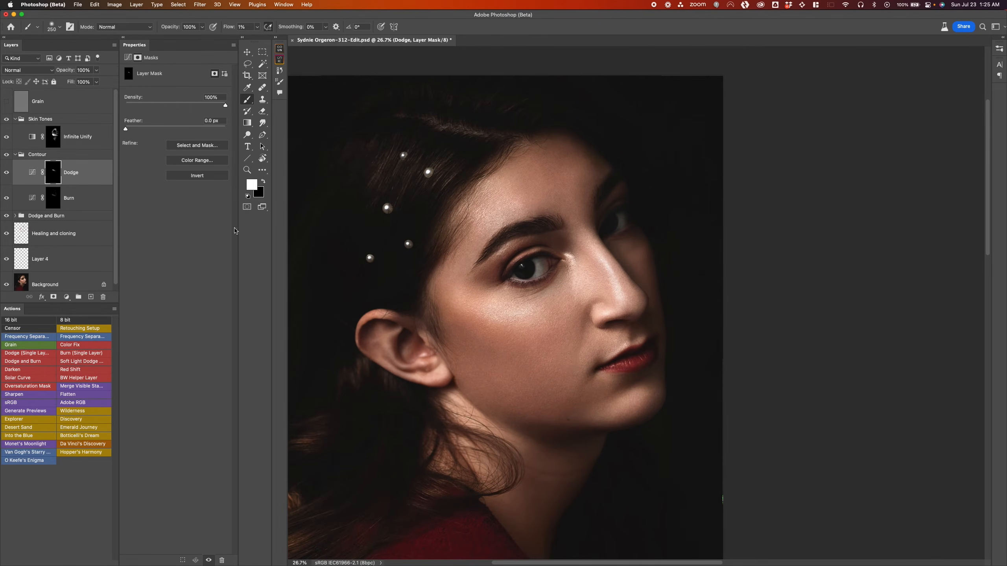
Step: Try painting over the ear on the Infinite Unify mask at 30% flow, and undo the strokes
left_click(54, 139)
key("shift+3")
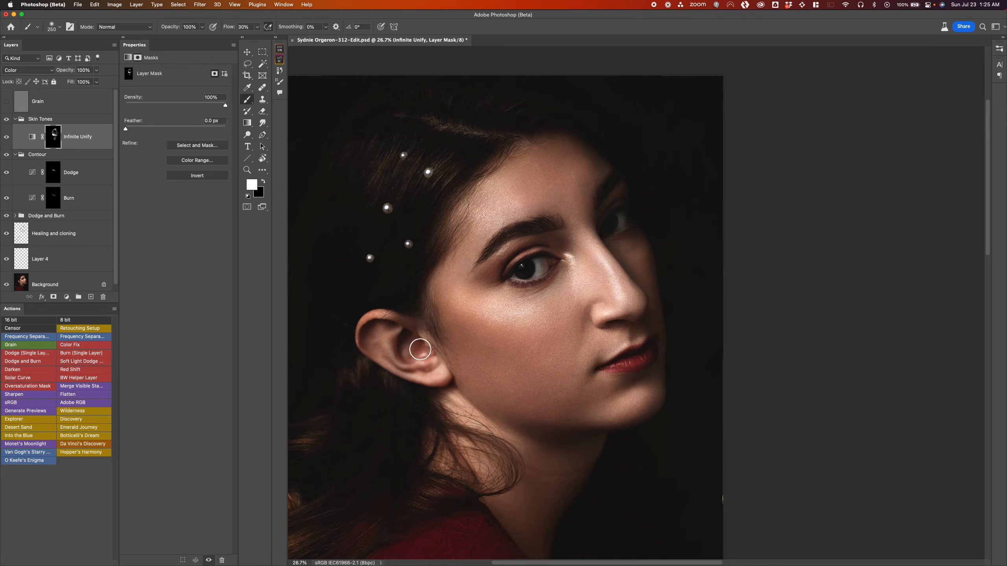
key("bracketleft")
key("x")
key("bracketleft")
key("x")
key("bracketright")
key("bracketright")
key("bracketright")
key("bracketright")
key("bracketright")
left_click_drag(407, 334, 391, 359)
key("bracketleft")
key("super+z")
key("super+z")
Step: Add a new layer above Infinite Unify in the Skin Tones group and set its blend mode to Color
key("bracketleft")
key("bracketleft")
key("bracketleft")
key("bracketleft")
key("bracketleft")
key("bracketleft")
key("bracketleft")
key("z")
mouse_move(448, 359)
left_mouse_down()
mouse_move(437, 369)
mouse_move(444, 345)
left_mouse_up()
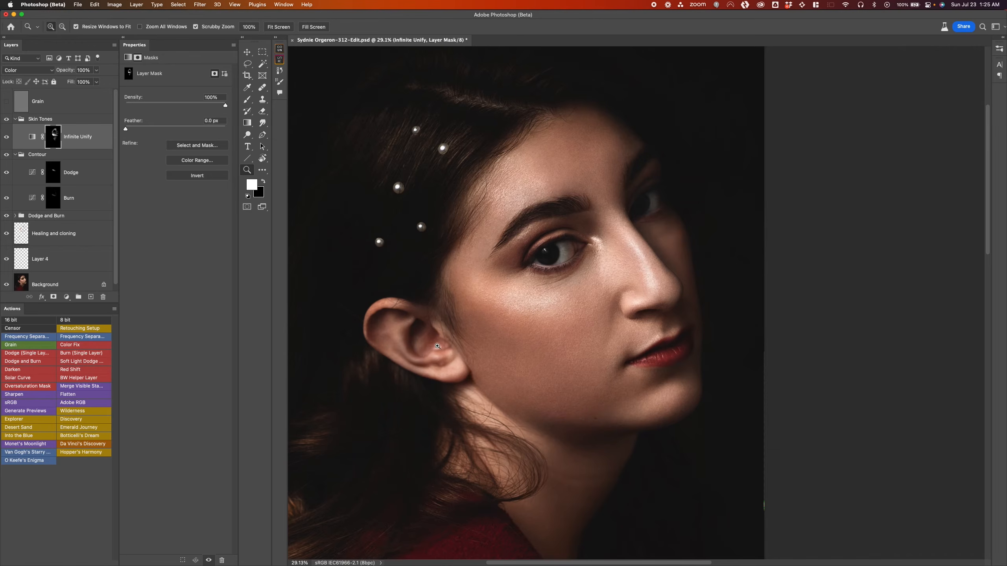
key("b")
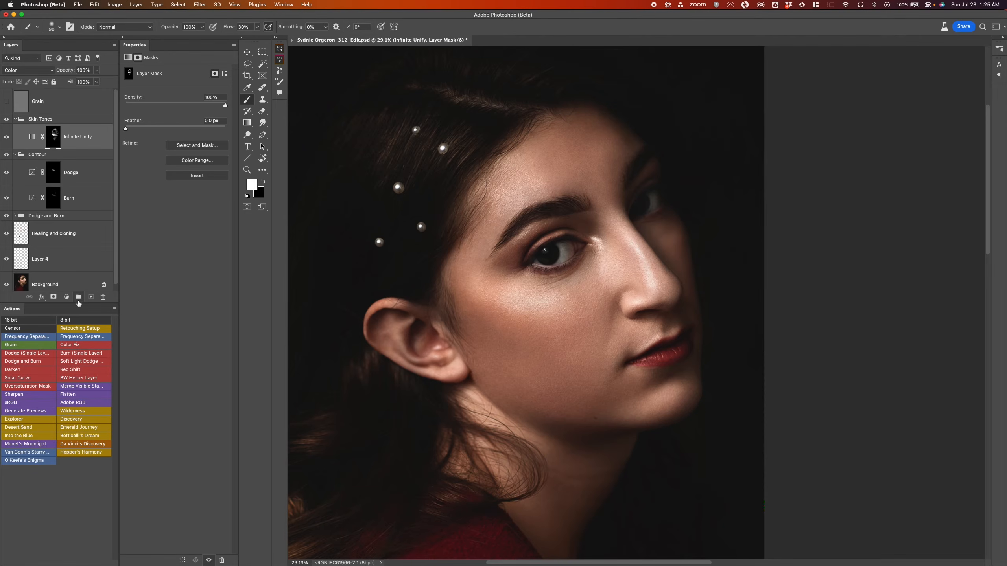
left_click(89, 297)
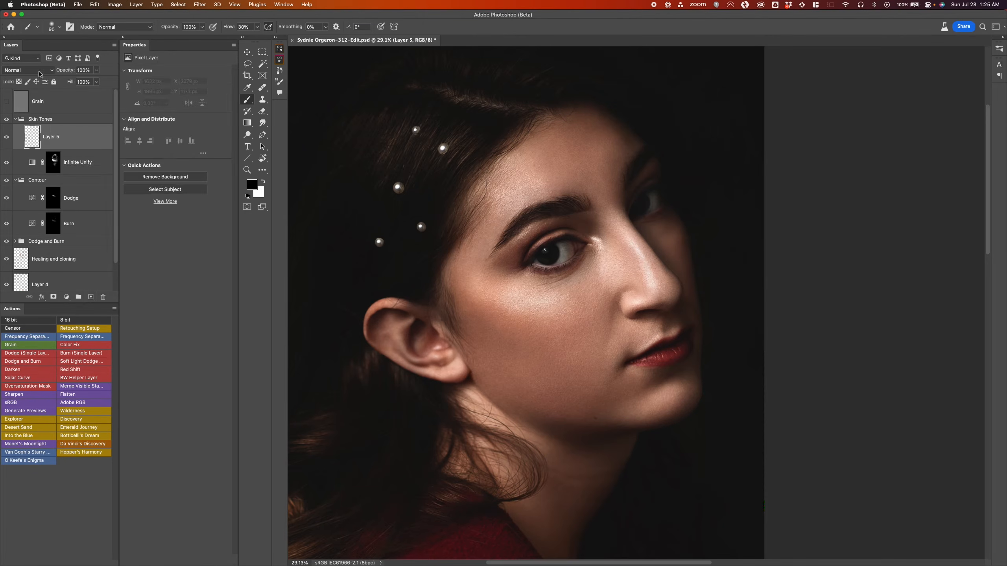
left_click(28, 70)
left_click(49, 298)
Step: Sample a dark skin tone inside the ear and paint it over the inner ear at 5% flow on the new layer
key("bracketright")
key("bracketright")
key("bracketright")
key("z")
mouse_move(423, 345)
left_mouse_down()
mouse_move(438, 348)
mouse_move(434, 328)
left_mouse_up()
left_click(419, 307, "alt")
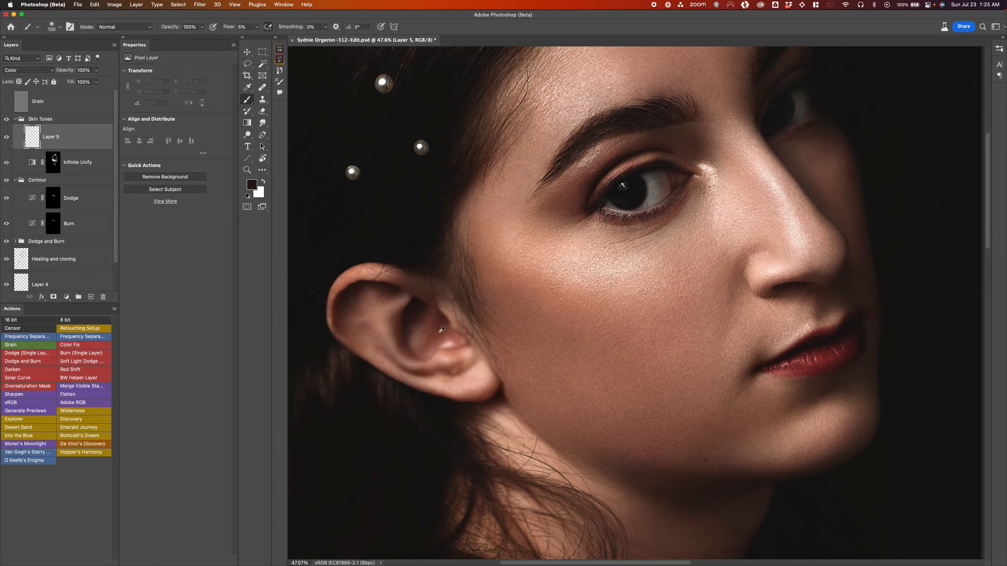
left_click(421, 313, "alt")
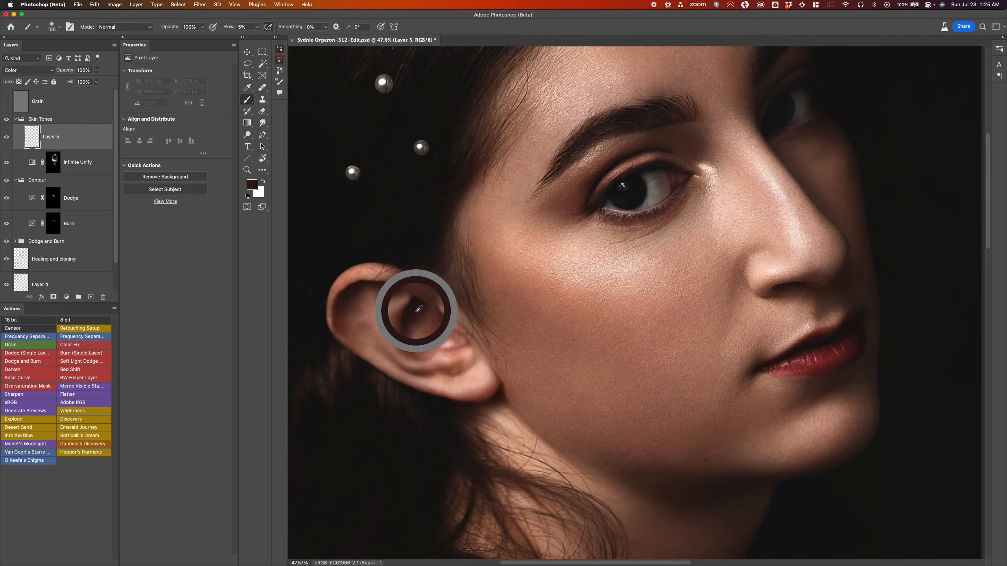
key("bracketright")
key("bracketright")
key("bracketright")
mouse_move(428, 346)
left_mouse_down()
mouse_move(444, 323)
mouse_move(426, 349)
mouse_move(438, 354)
mouse_move(446, 339)
mouse_move(464, 374)
mouse_move(458, 356)
mouse_move(449, 375)
mouse_move(415, 299)
left_mouse_up()
key("bracketleft")
key("bracketleft")
Step: Compare the portrait with and without the ear recoloring and rename its layer Ear Color
key("super+0")
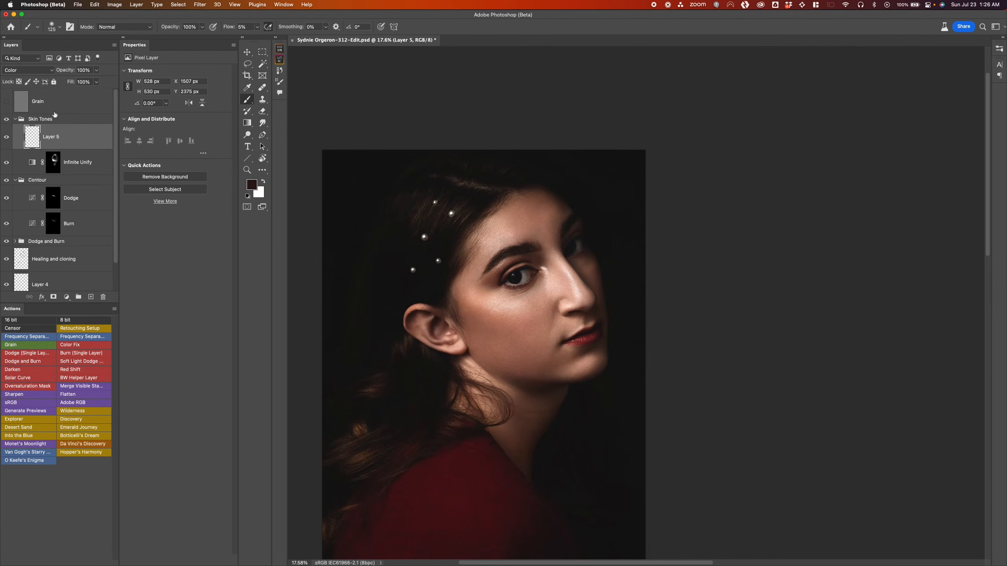
left_click(7, 139)
left_click(7, 139)
left_click_drag(75, 70, 59, 71)
type("Ear Color")
key("Return")
Step: Inspect the color stops of the Infinite Unify layer's gradient map, leaving the gradient unchanged
left_click(72, 167)
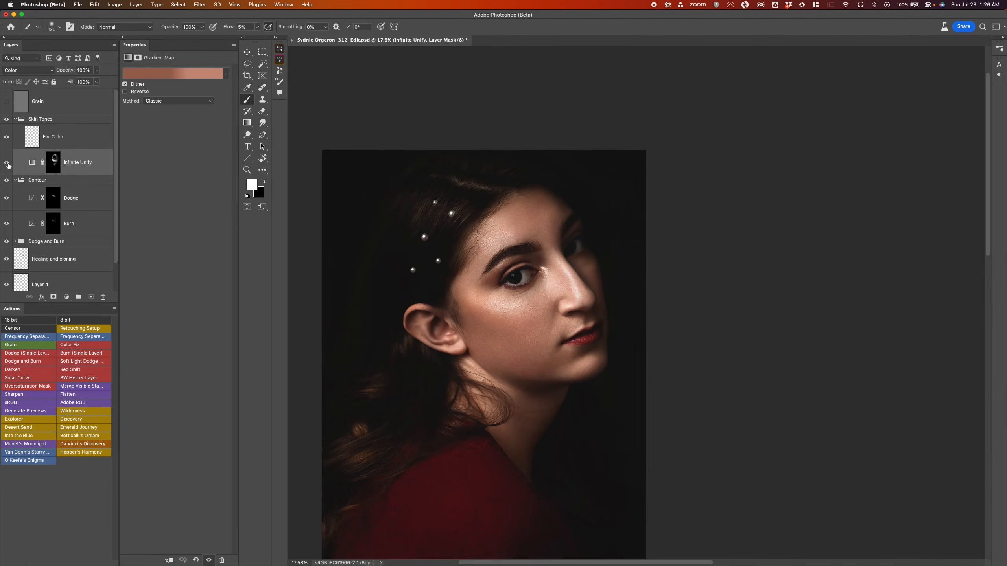
left_click(33, 163)
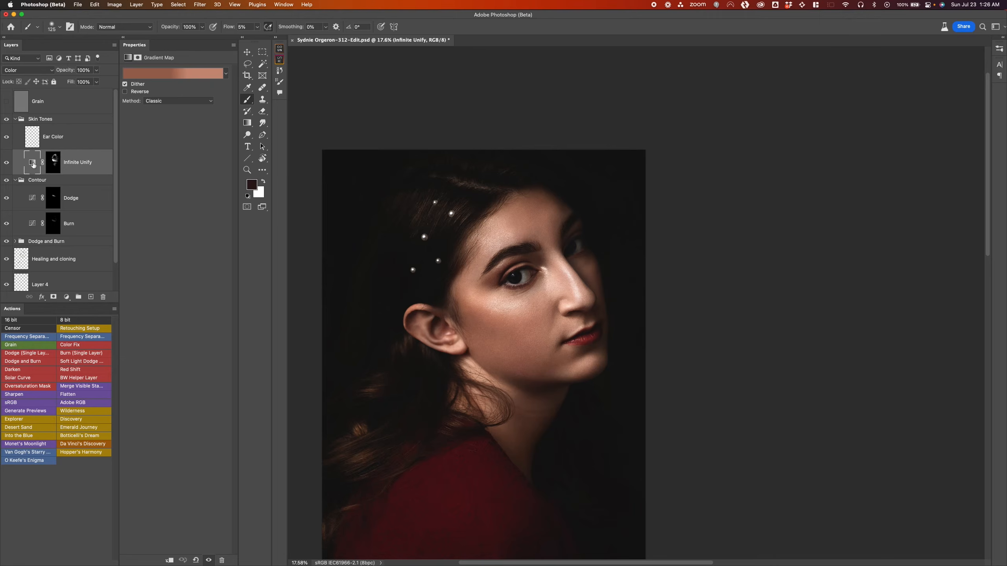
left_click(177, 73)
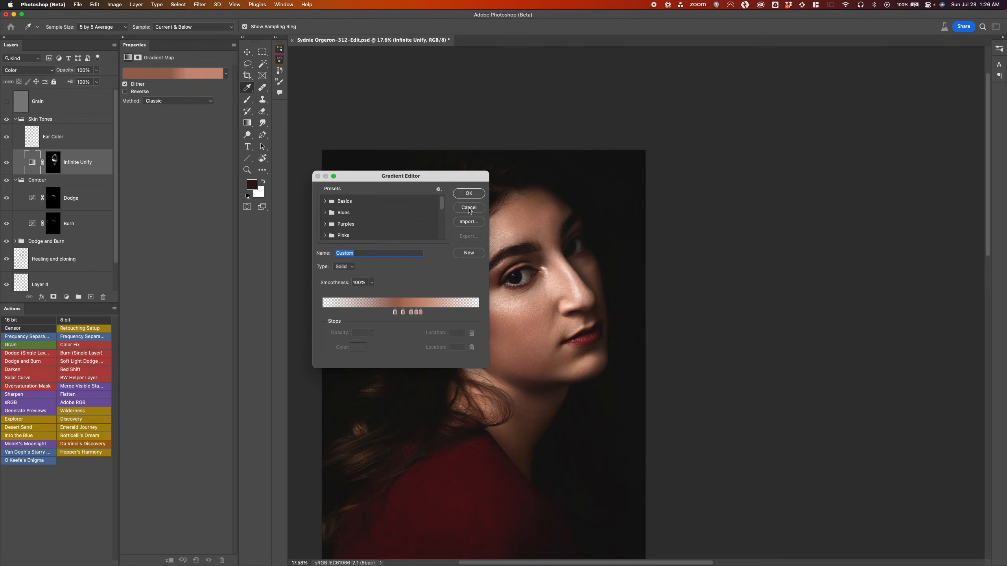
key("Return")
Step: Compare the face with the Infinite Unify layer hidden and shown, and leave the layer hidden
left_click(7, 163)
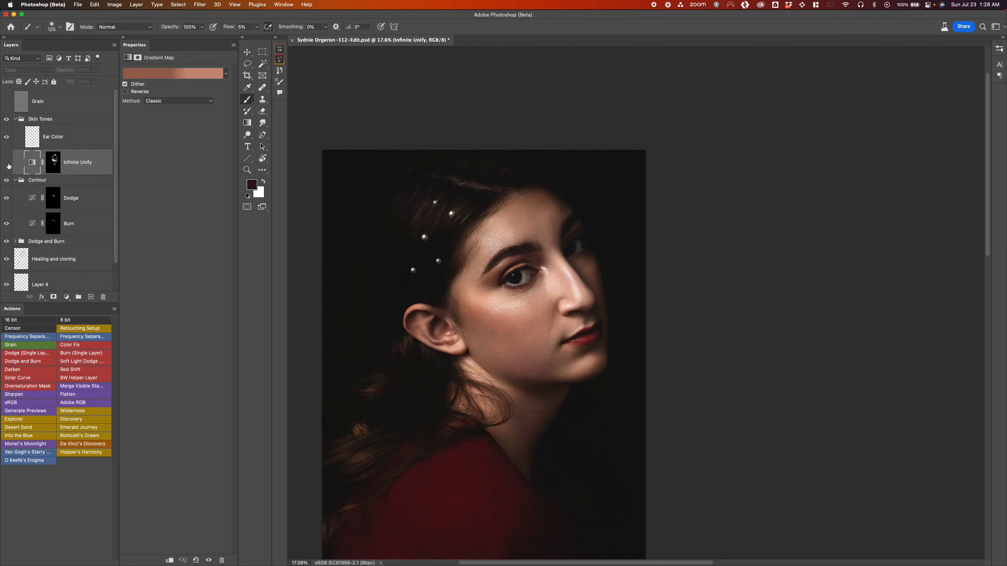
left_click(7, 163)
scroll(544, 322, "up", 2)
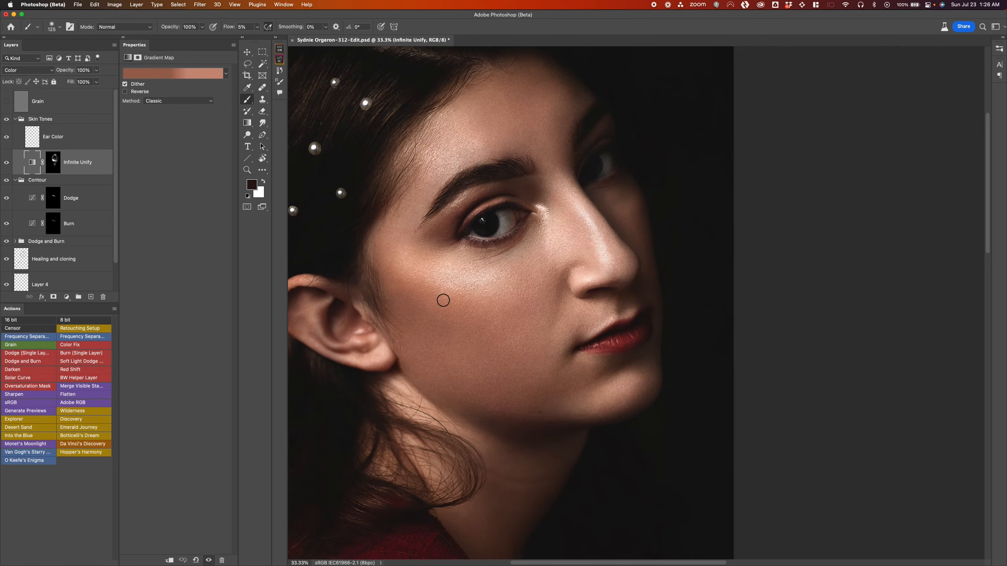
key("super+comma")
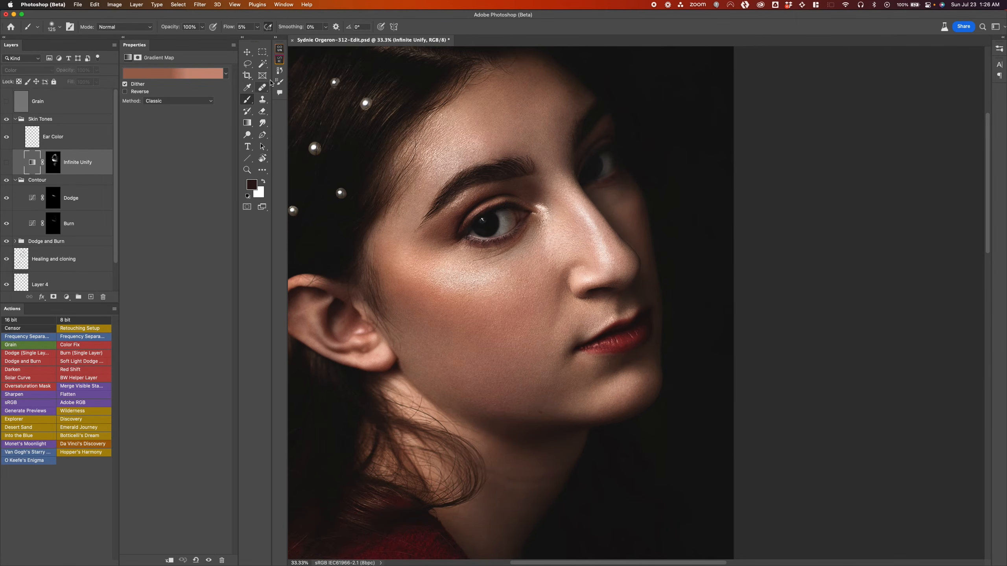
Step: Open the Infinite Unify plugin and float it on its own over the canvas near the ear
left_click(281, 51)
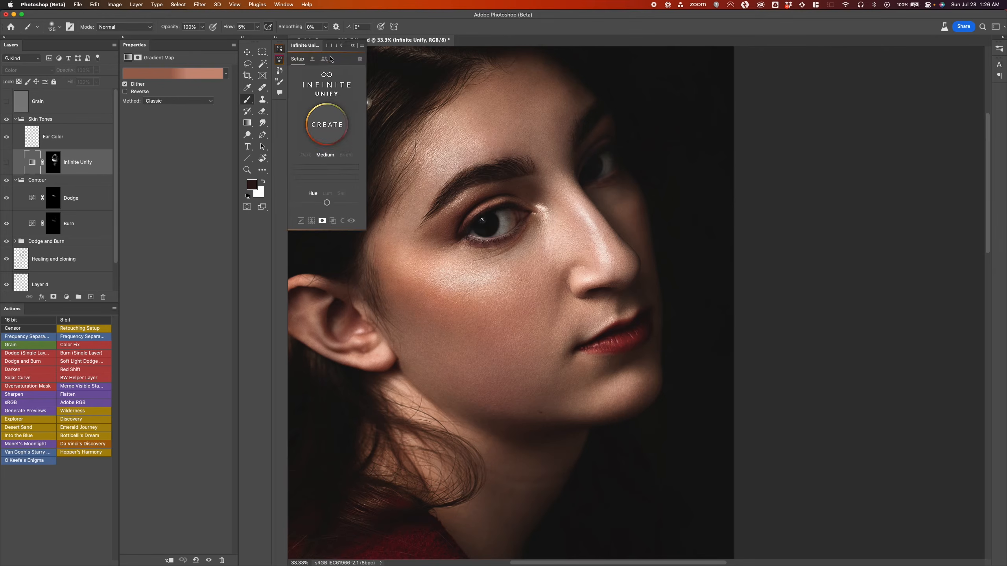
left_click_drag(314, 46, 344, 185)
left_click_drag(335, 253, 336, 252)
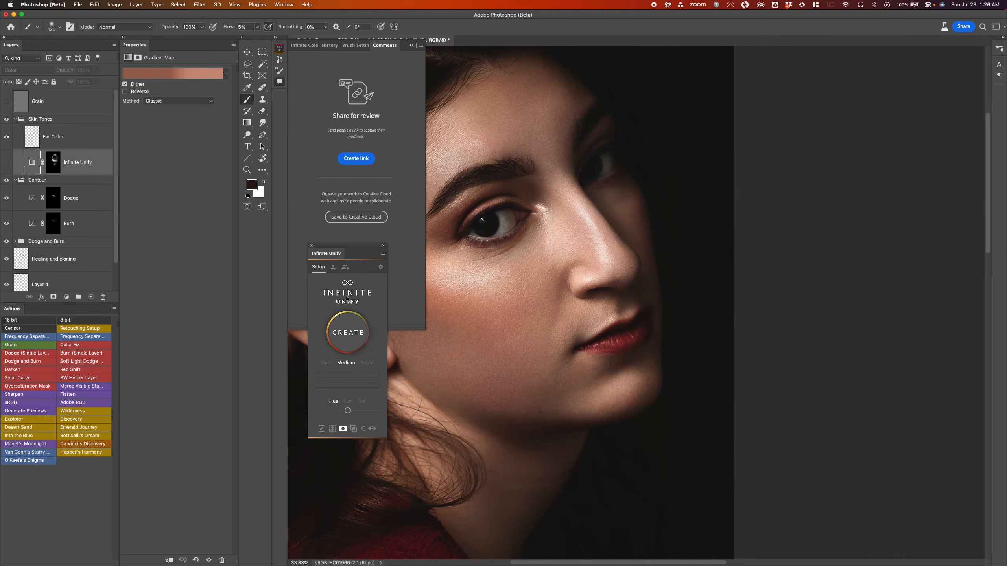
left_click(411, 47)
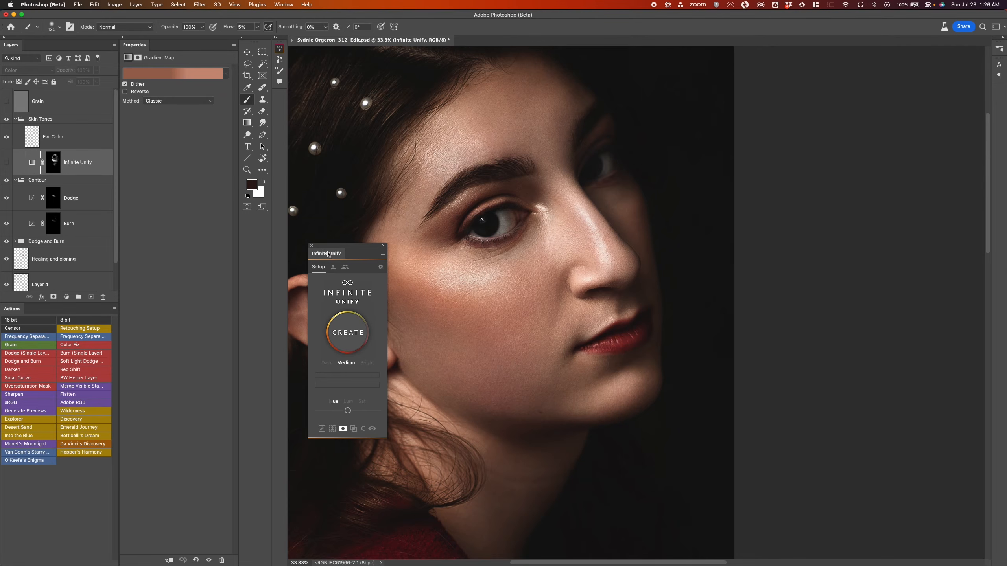
left_click_drag(329, 254, 321, 235)
Step: Lasso the skin from the temple down to the cheek and create a Medium Infinite Unify layer with a black mask from it
left_click(247, 63)
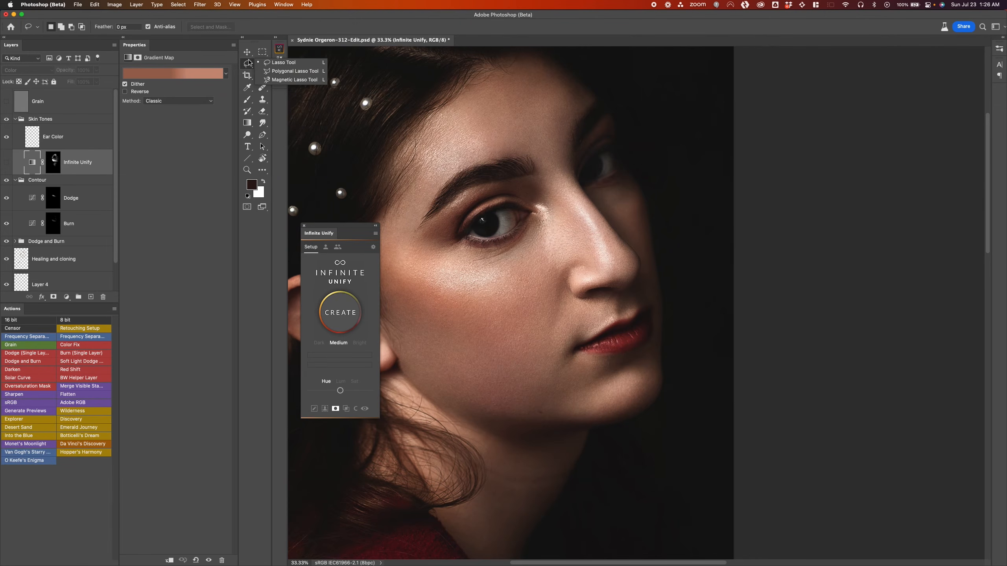
left_click(276, 63)
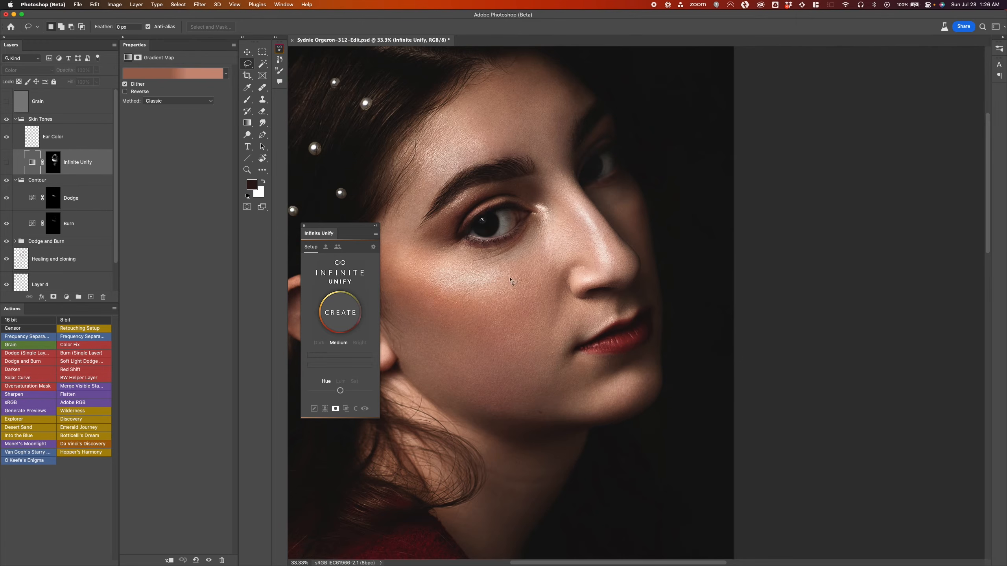
scroll(536, 277, "left", 5)
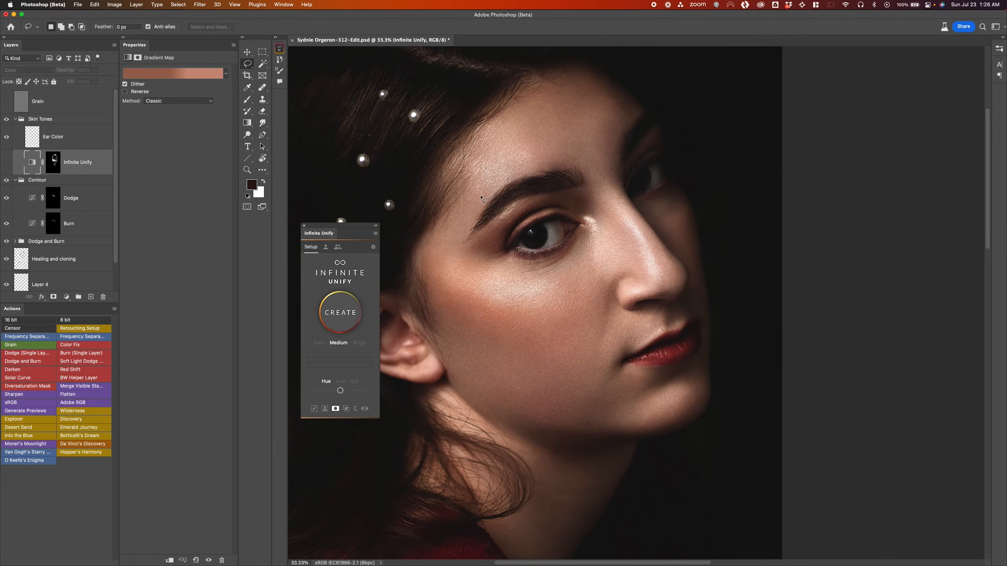
mouse_move(479, 202)
left_mouse_down()
mouse_move(469, 260)
mouse_move(522, 274)
mouse_move(532, 294)
mouse_move(507, 308)
left_mouse_up()
left_click_drag(481, 194, 480, 195)
key("shift")
mouse_move(441, 331)
left_mouse_down()
mouse_move(458, 348)
mouse_move(481, 348)
left_mouse_up()
left_click_drag(455, 289, 453, 288)
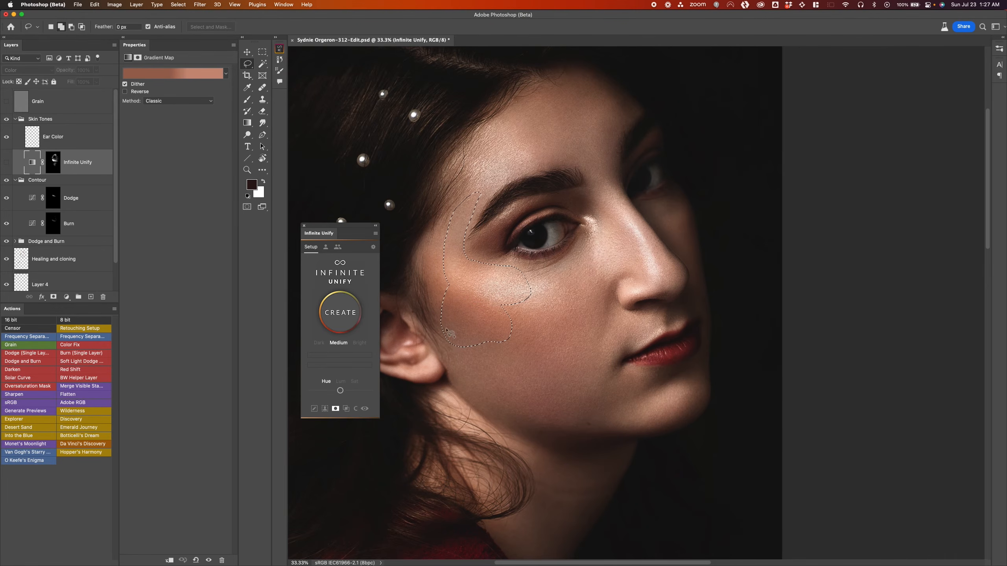
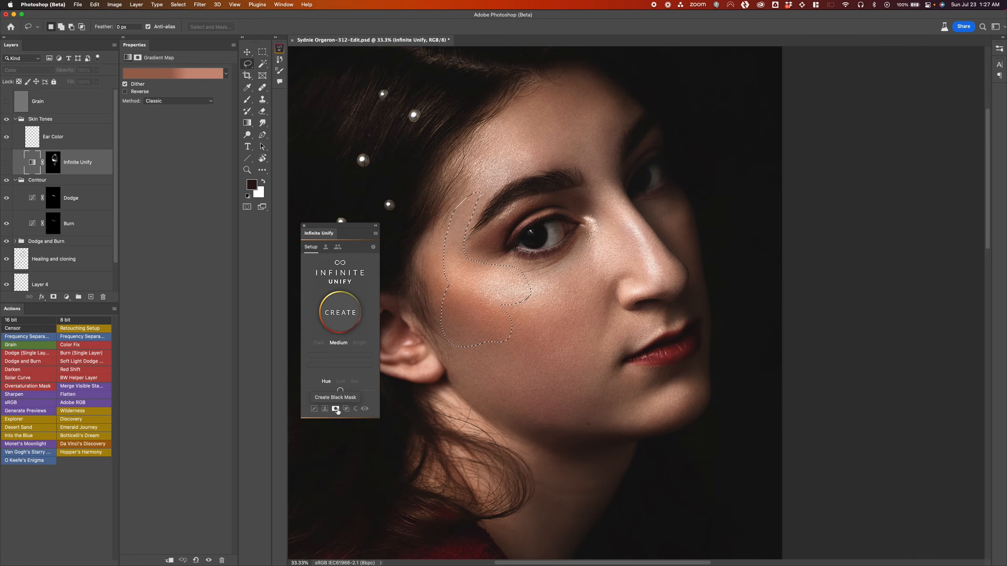
left_click(339, 312)
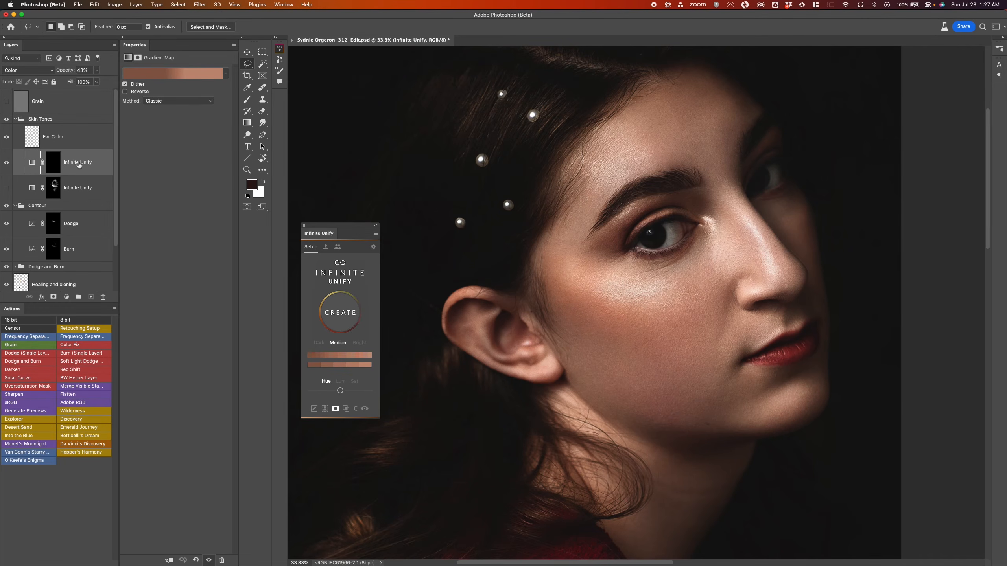
Step: Paint white at 5% flow on the new Infinite Unify mask over the cheek and surrounding facial skin, using a 400 to 500 px brush
left_click(53, 163)
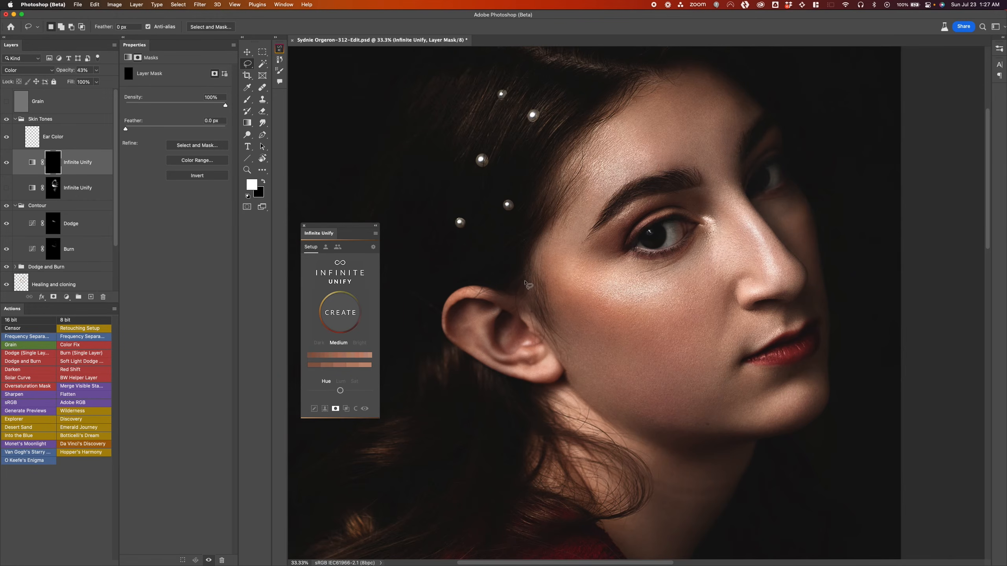
key("b")
mouse_move(647, 333)
left_mouse_down()
mouse_move(535, 330)
mouse_move(604, 382)
left_mouse_up()
key("bracketright")
key("bracketright")
key("bracketleft")
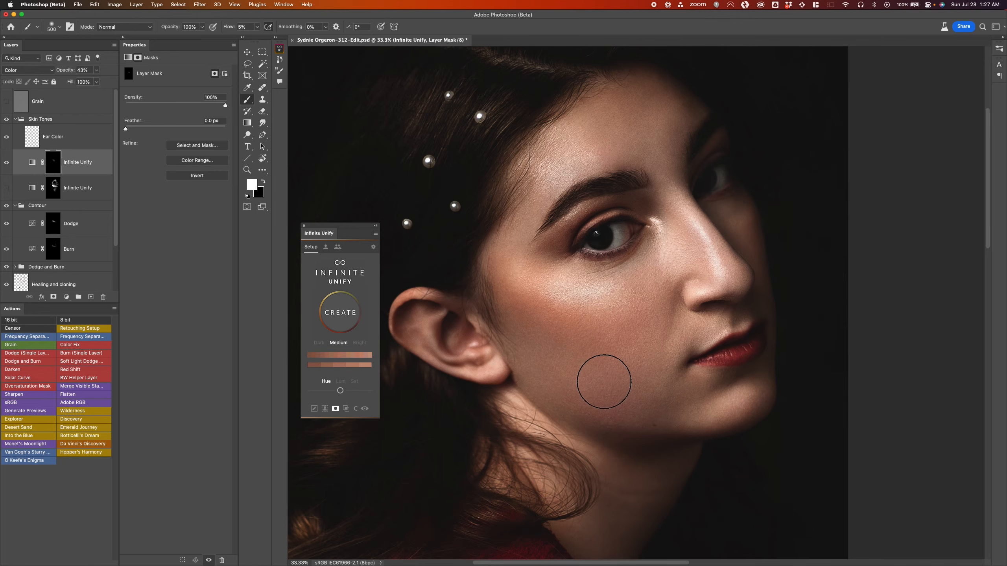
key("bracketleft")
key("bracketleft")
key("bracketright")
key("bracketright")
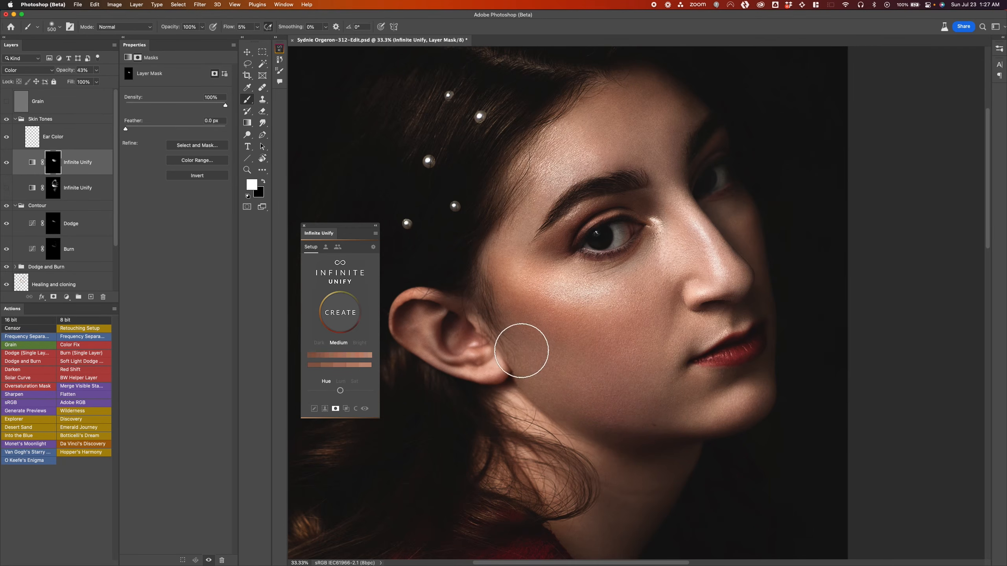
key("bracketleft")
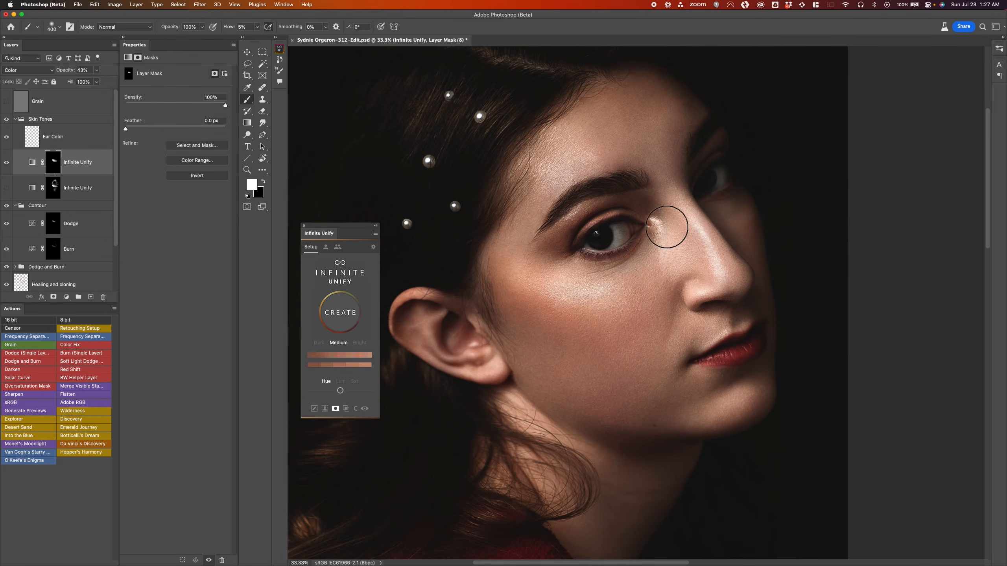
Step: Set the upper Infinite Unify layer's opacity to 66% and compare the cheek with the layer hidden and shown
key("z")
left_click(588, 362)
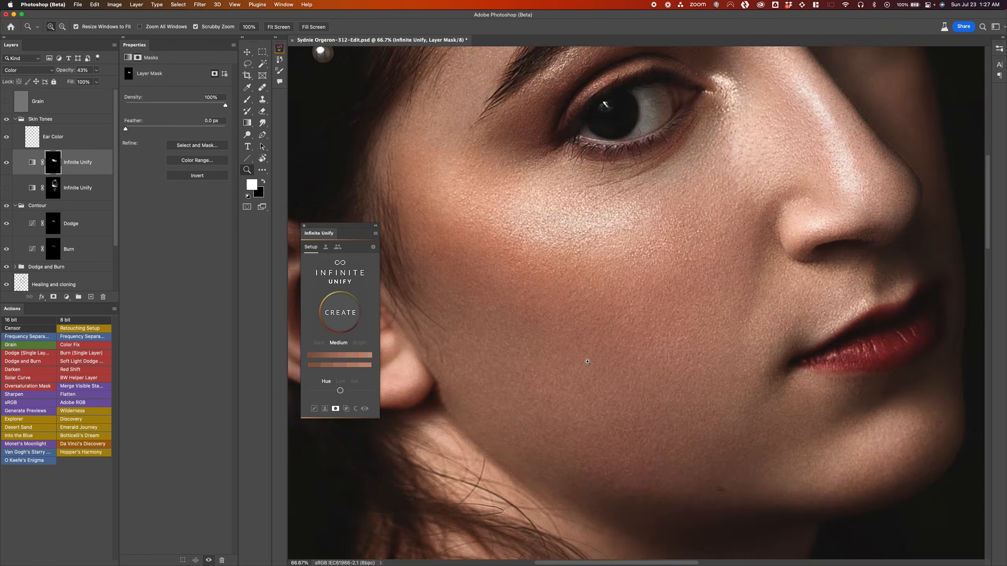
left_click(587, 362)
key("b")
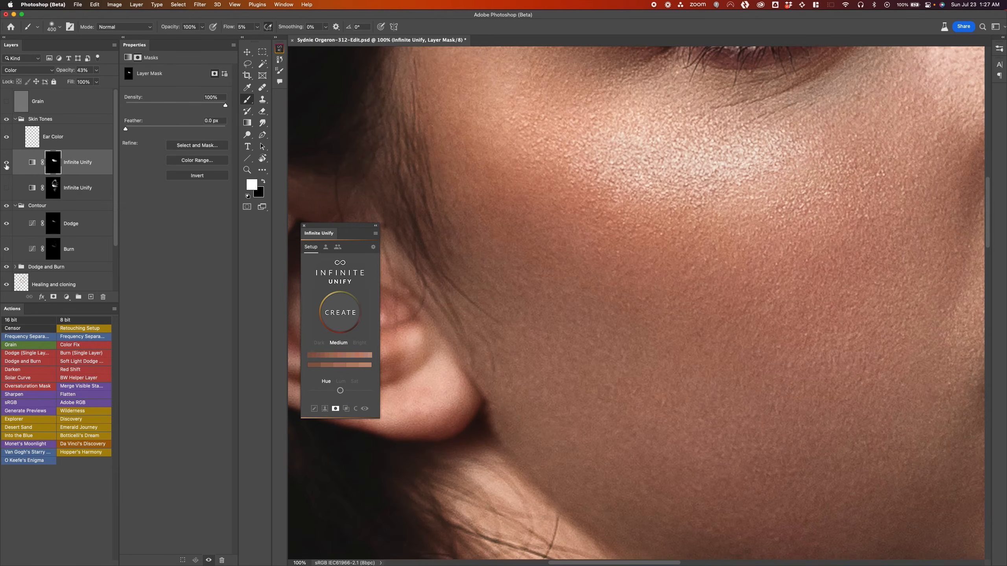
left_click(6, 166)
left_click(7, 163)
left_click_drag(68, 70, 66, 72)
left_click_drag(559, 292, 478, 264)
left_click(6, 163)
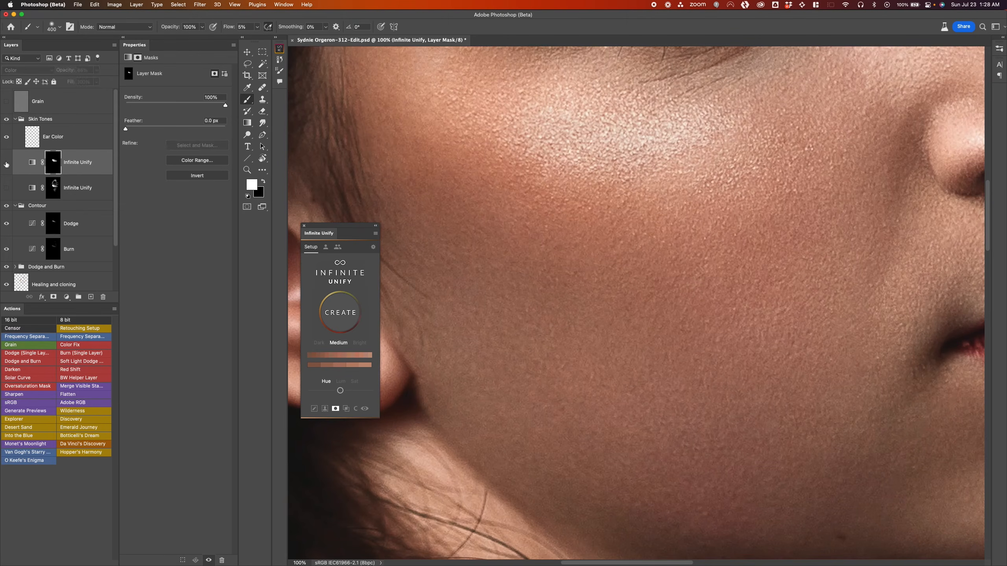
left_click(6, 163)
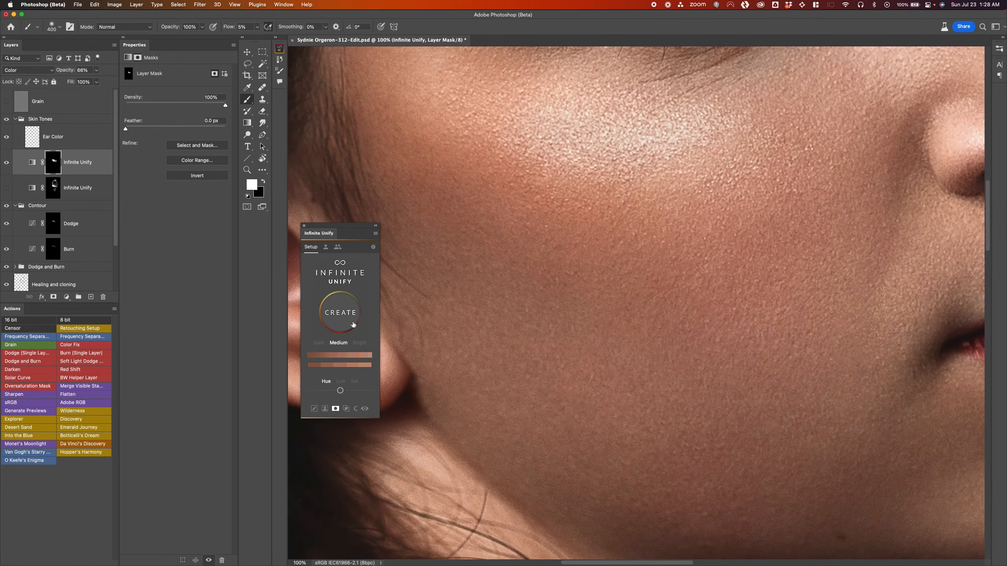
Step: Check the layer stack name and opacity in the Infinite Unify plugin's personal preferences, and return to its setup
left_click(343, 315)
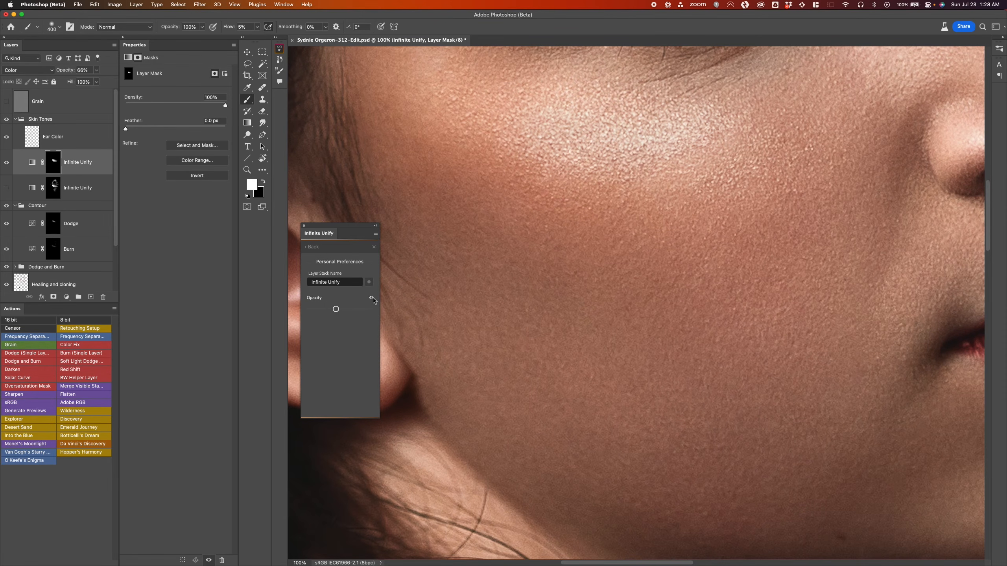
left_click(315, 247)
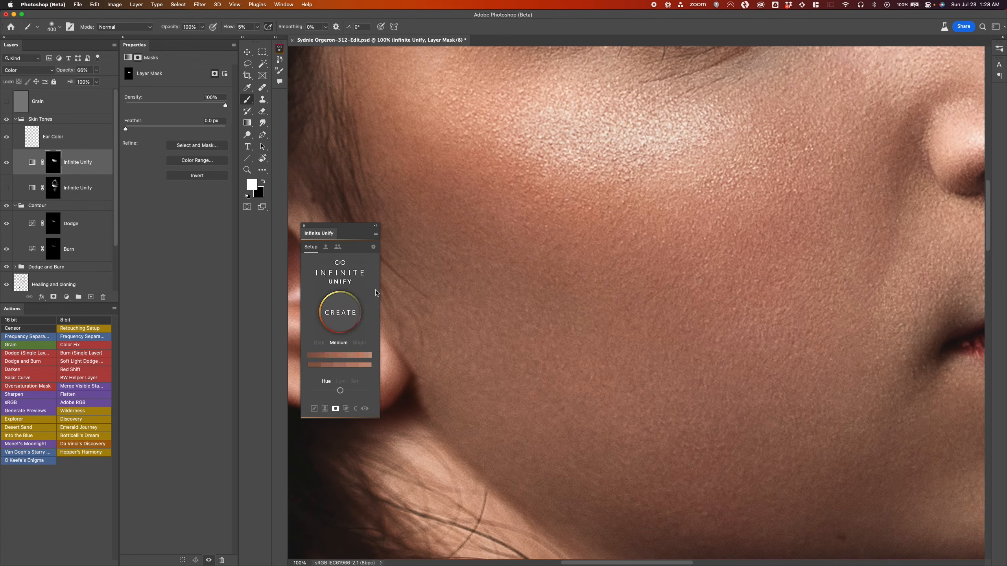
Step: Set the upper Infinite Unify layer's opacity to 68% and compare the cheek with the layer hidden and shown
key("z")
left_click_drag(480, 243, 468, 244)
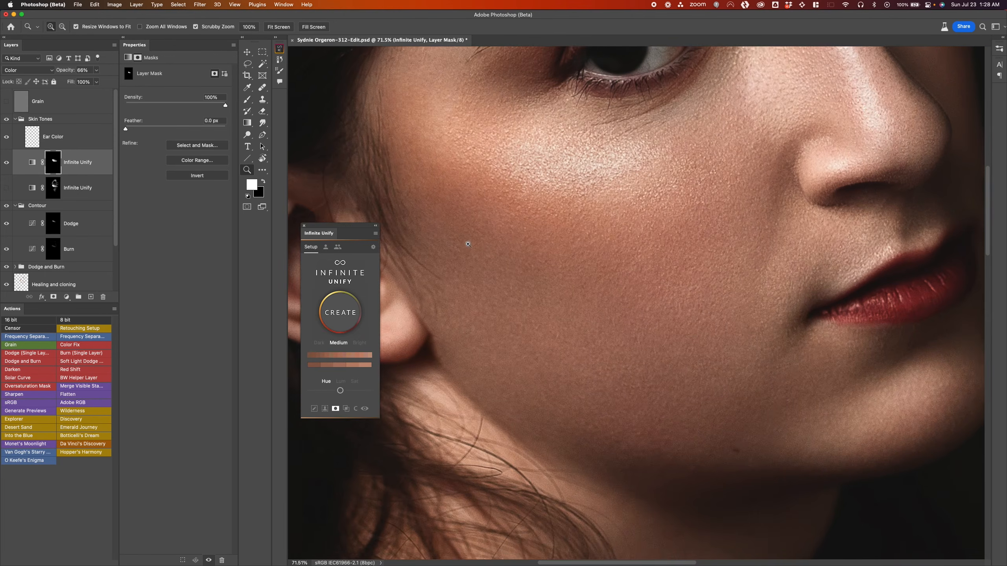
key("b")
scroll(464, 262, "up", 3)
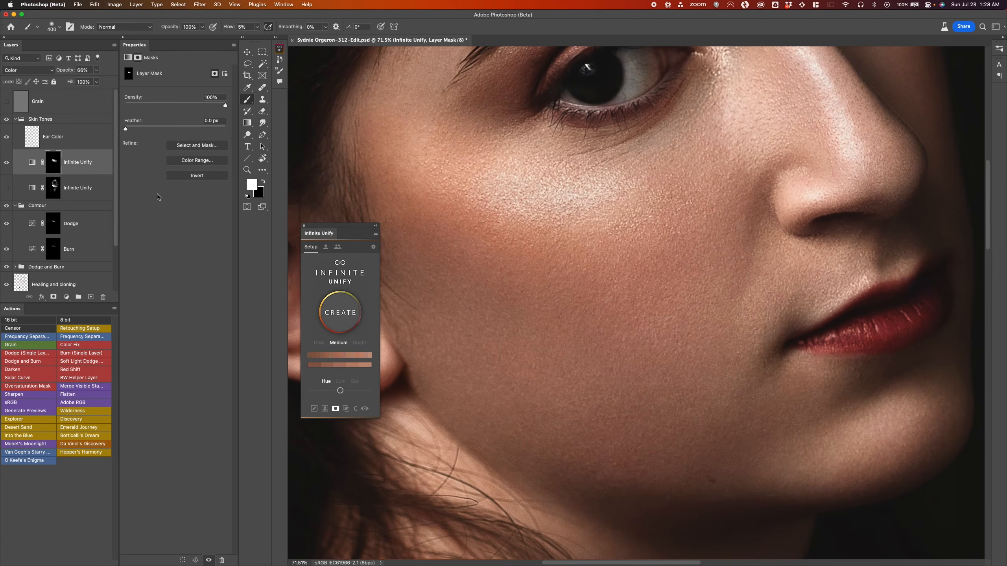
left_click_drag(67, 71, 72, 71)
left_click(6, 162)
left_click(6, 162)
left_click(6, 162)
left_click(7, 163)
Step: Compare the whole face with the upper Infinite Unify layer hidden and shown
key("z")
left_click_drag(555, 400, 551, 389)
key("super+0")
key("b")
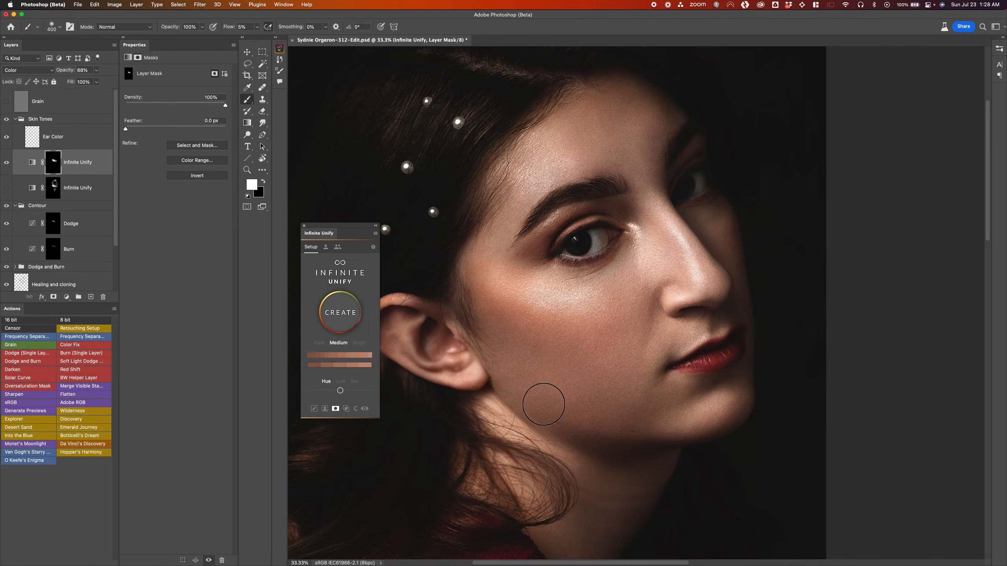
left_click(11, 164)
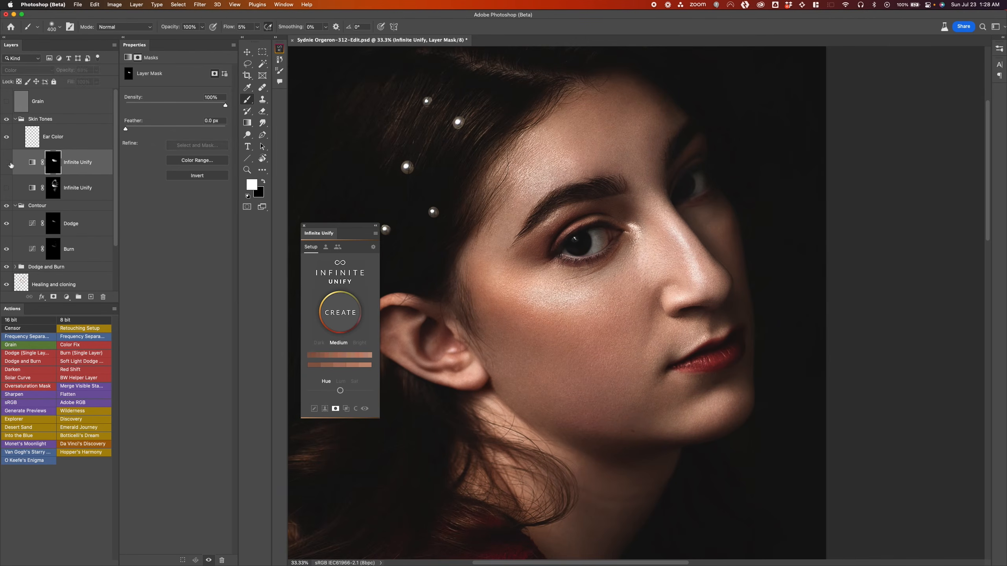
left_click(10, 164)
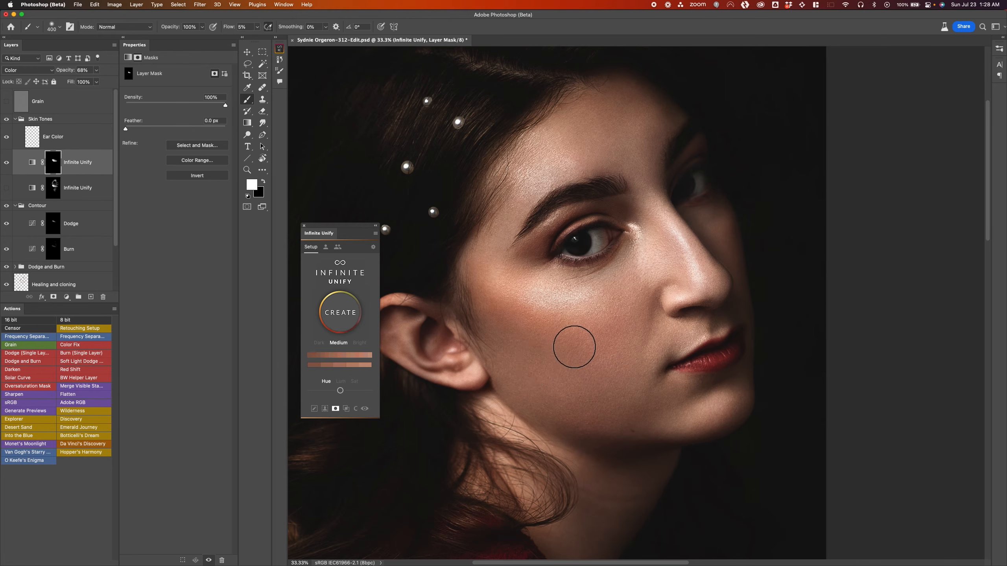
Step: Set the upper Infinite Unify layer's opacity to 92% and compare the portrait with the layer hidden and shown
scroll(574, 347, "down", 3)
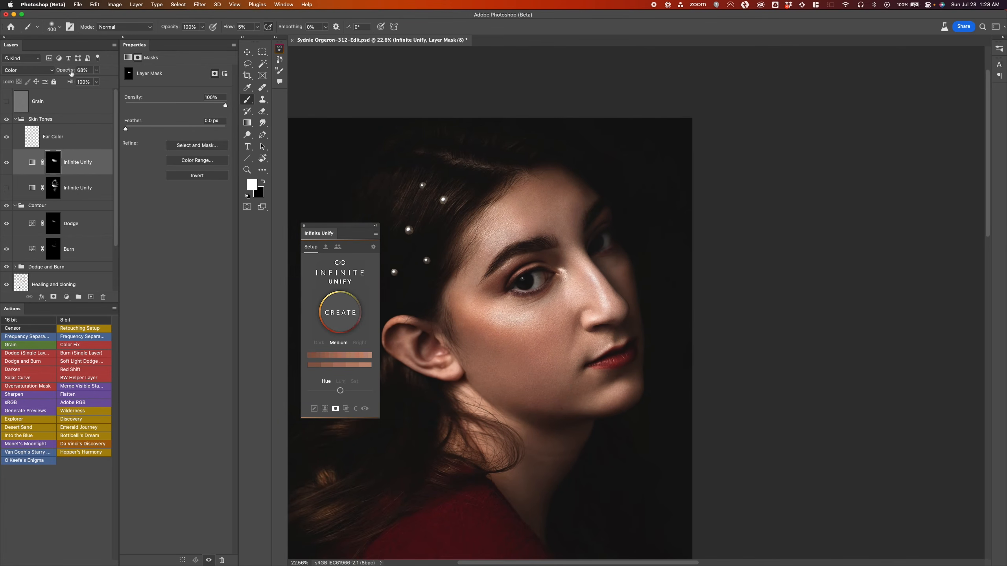
mouse_move(70, 73)
left_mouse_down()
mouse_move(96, 73)
mouse_move(65, 73)
left_mouse_up()
left_click(6, 163)
left_click(6, 162)
Step: Paint white at 5% flow on the upper Infinite Unify mask under the eye and toward its inner corner, then compare the layer's effect
left_click(33, 163)
left_click(55, 164)
key("bracketleft")
key("bracketleft")
key("bracketleft")
mouse_move(557, 285)
left_mouse_down()
mouse_move(562, 294)
mouse_move(575, 269)
left_mouse_up()
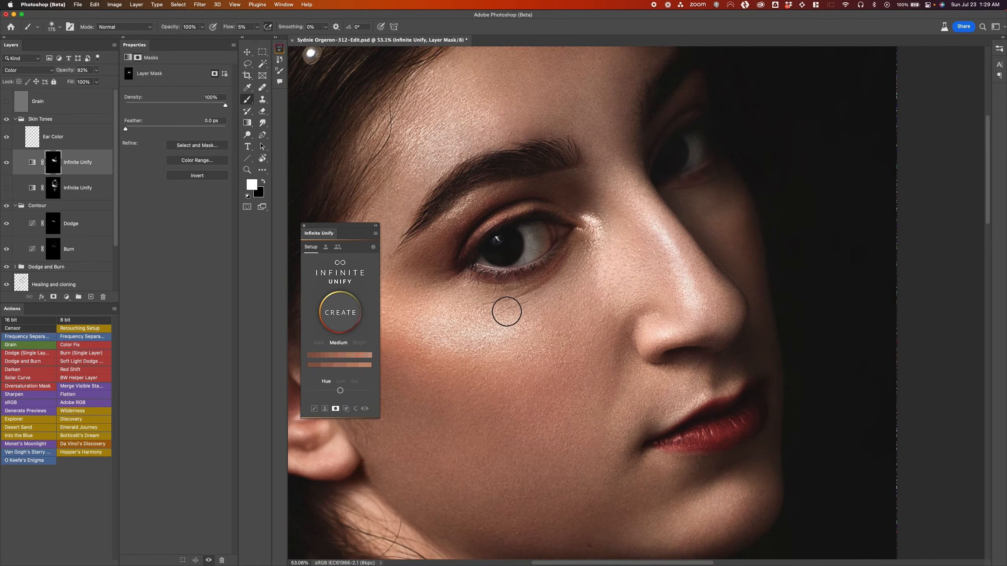
mouse_move(507, 312)
left_mouse_down()
mouse_move(587, 254)
mouse_move(514, 299)
mouse_move(472, 297)
mouse_move(537, 305)
mouse_move(592, 247)
mouse_move(583, 254)
left_mouse_up()
key("bracketright")
key("bracketright")
left_click(6, 162)
left_click(6, 162)
left_click(7, 163)
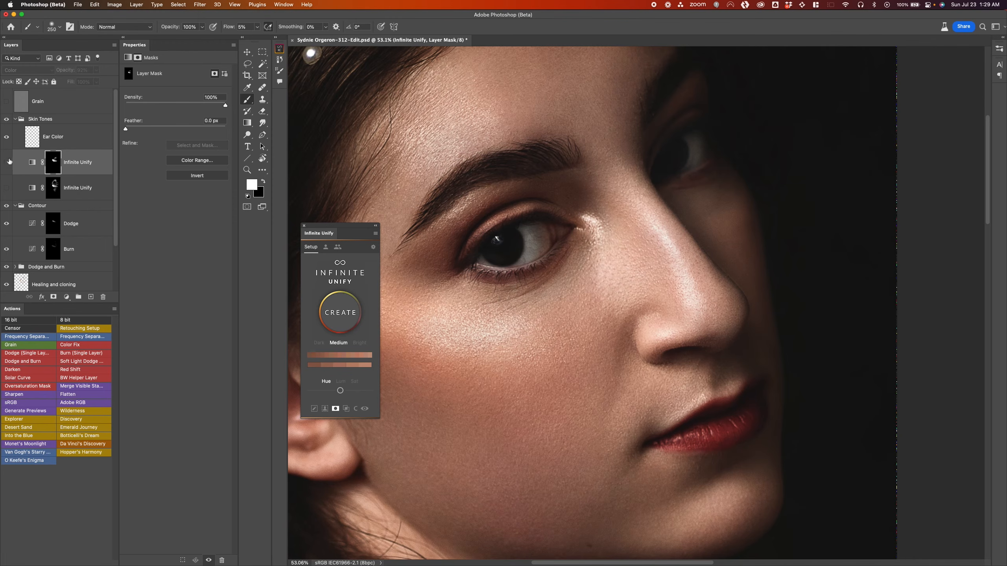
left_click(7, 163)
Step: Paint white on the upper Infinite Unify mask over the nose, mouth area, forehead and chin, varying the brush from 175 to 500 px
scroll(570, 253, "down", 3)
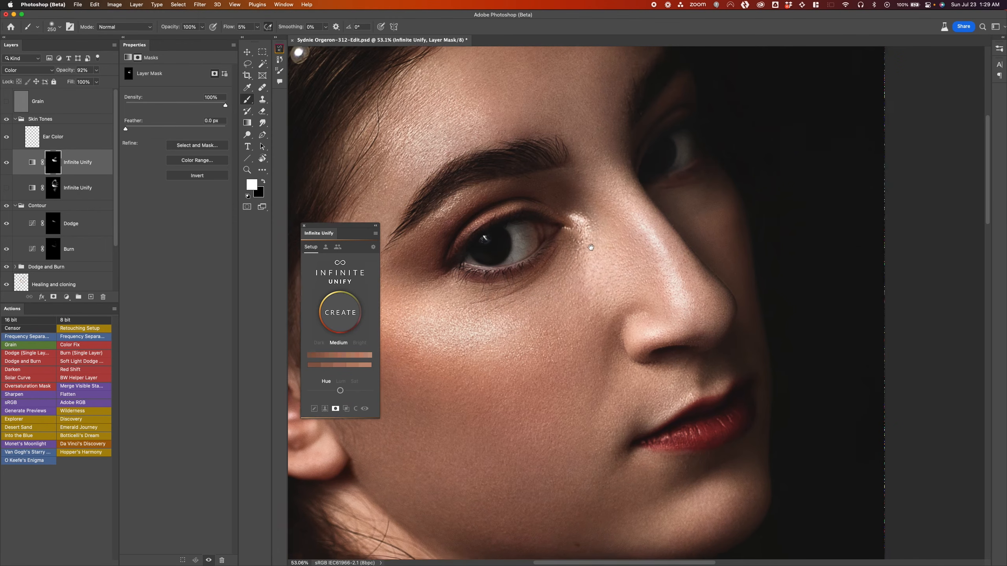
key("]")
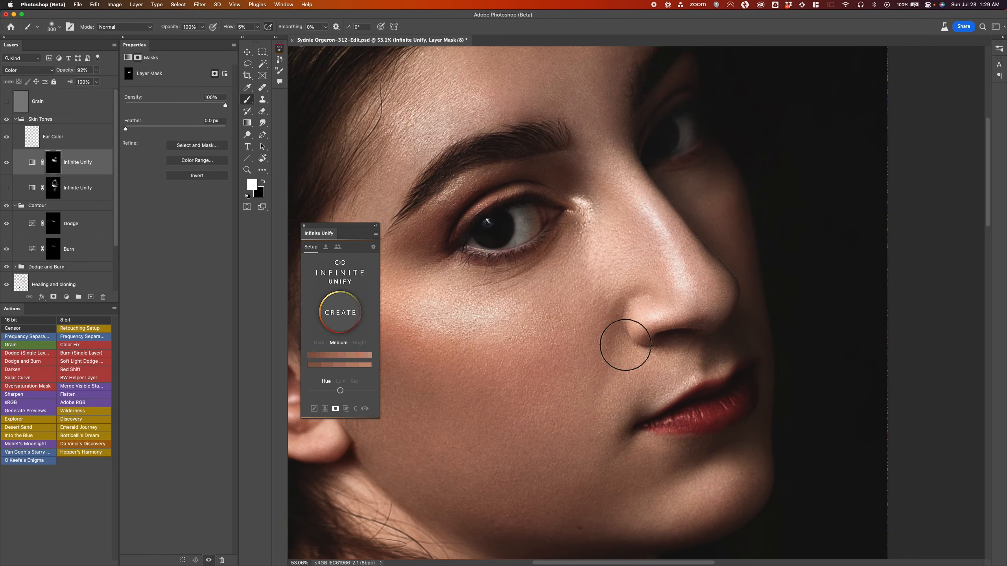
scroll(636, 342, "down", 1)
key("bracketleft")
key("bracketleft")
key("bracketleft")
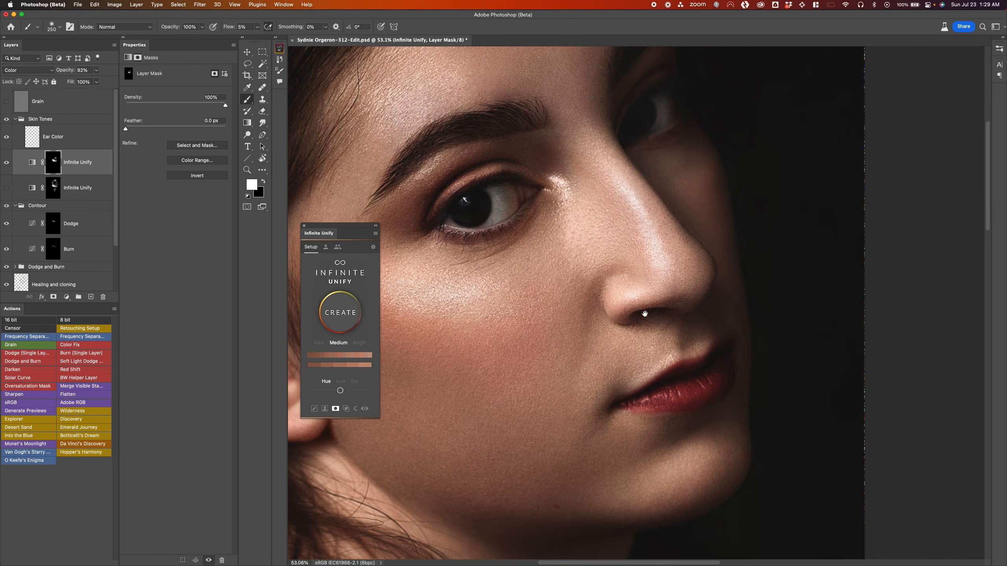
scroll(665, 316, "up", 4)
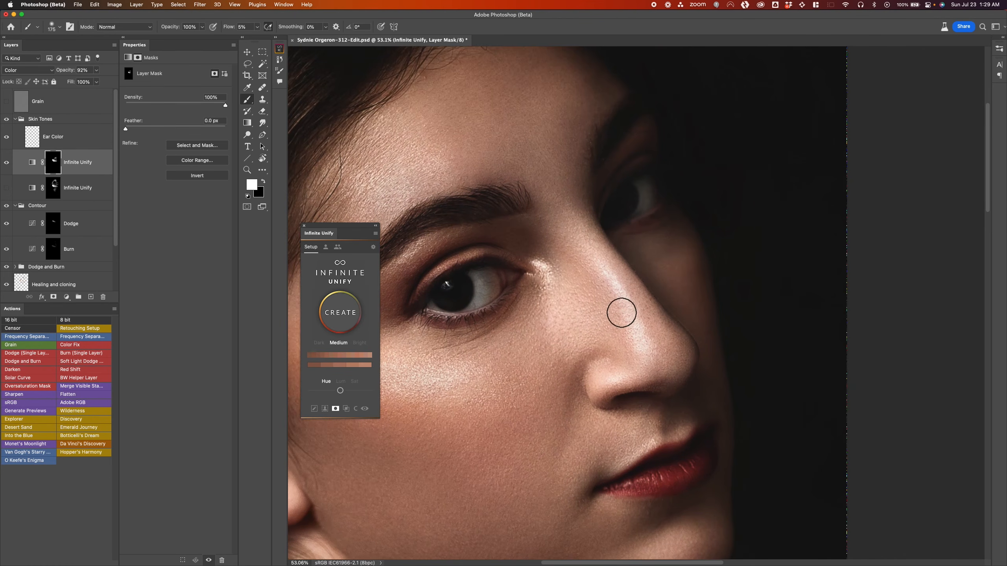
key("bracketright")
scroll(585, 272, "up", 3)
scroll(584, 272, "left", 3)
key("bracketright")
key("bracketright")
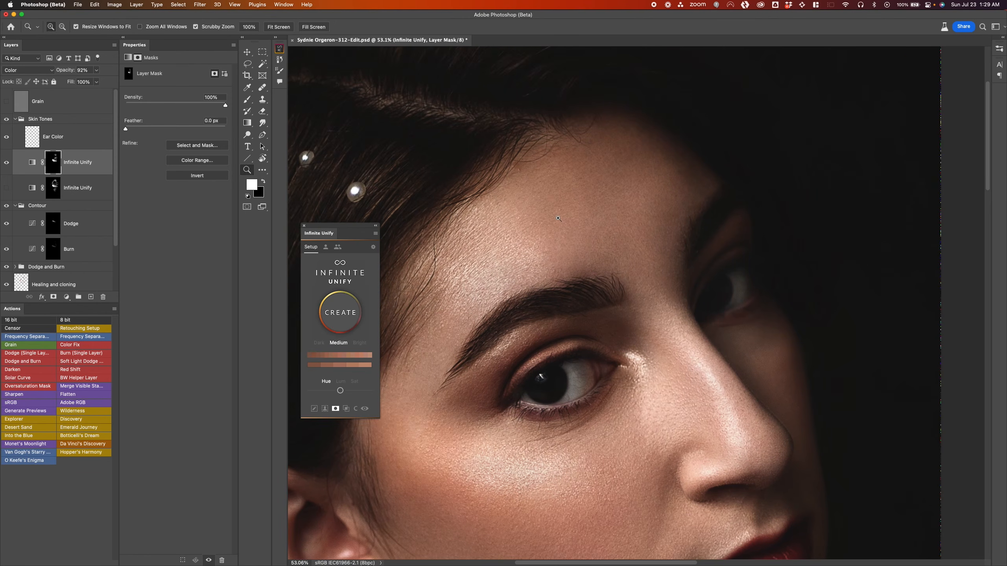
scroll(570, 196, "down", 2)
scroll(548, 383, "down", 3)
key("bracketright")
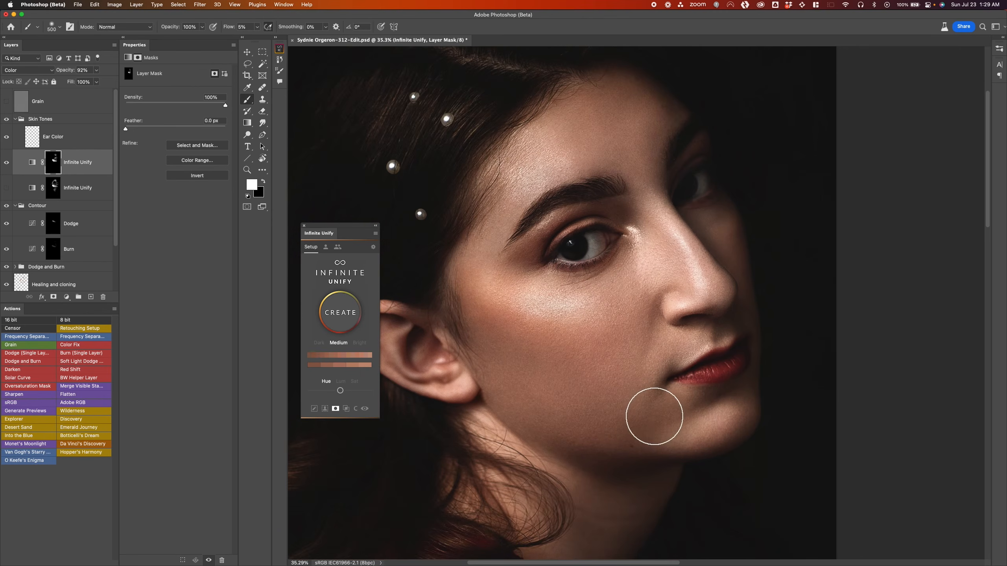
Step: Add a Gradient Map adjustment layer above the Infinite Unify layers and set its opacity to 0%
left_click(66, 297)
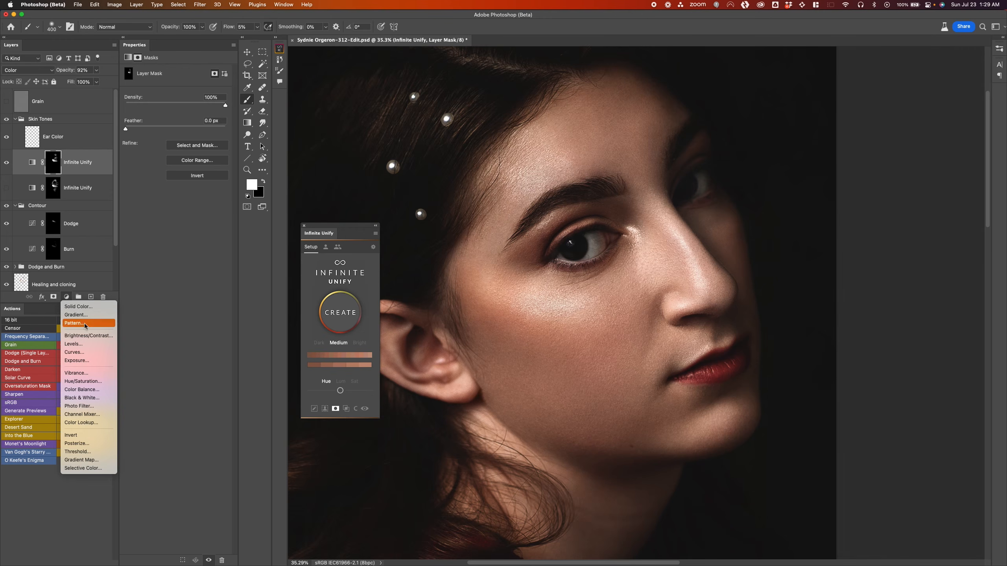
left_click(89, 461)
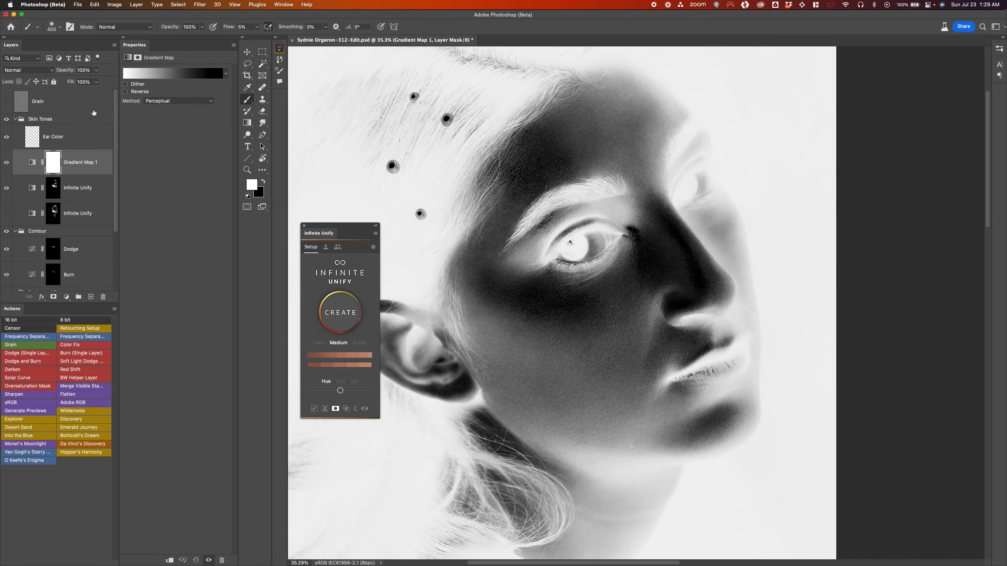
left_click_drag(69, 72, 7, 85)
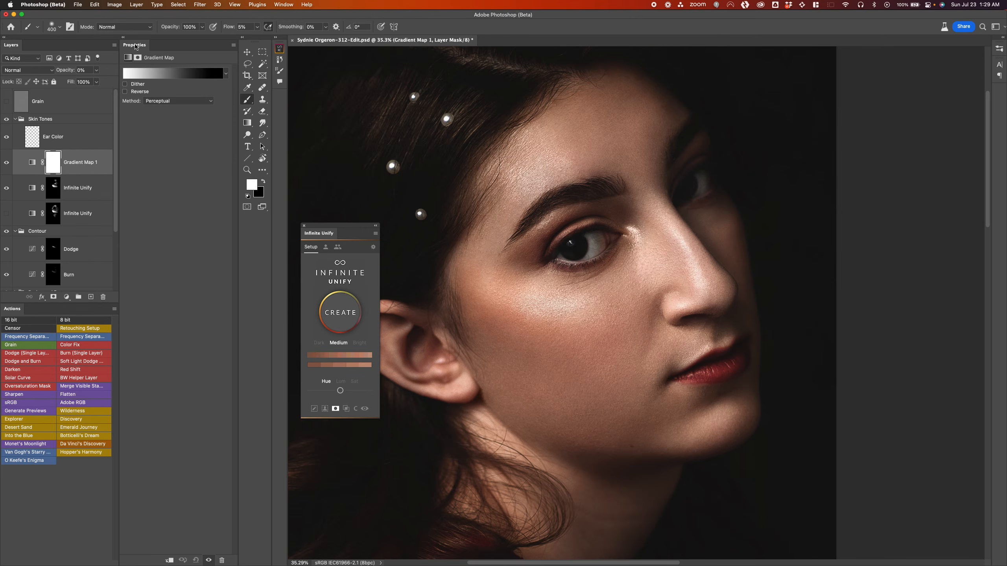
Step: Examine the color stops of the new Gradient Map and of the upper Infinite Unify layer in the Gradient Editor
left_click(172, 74)
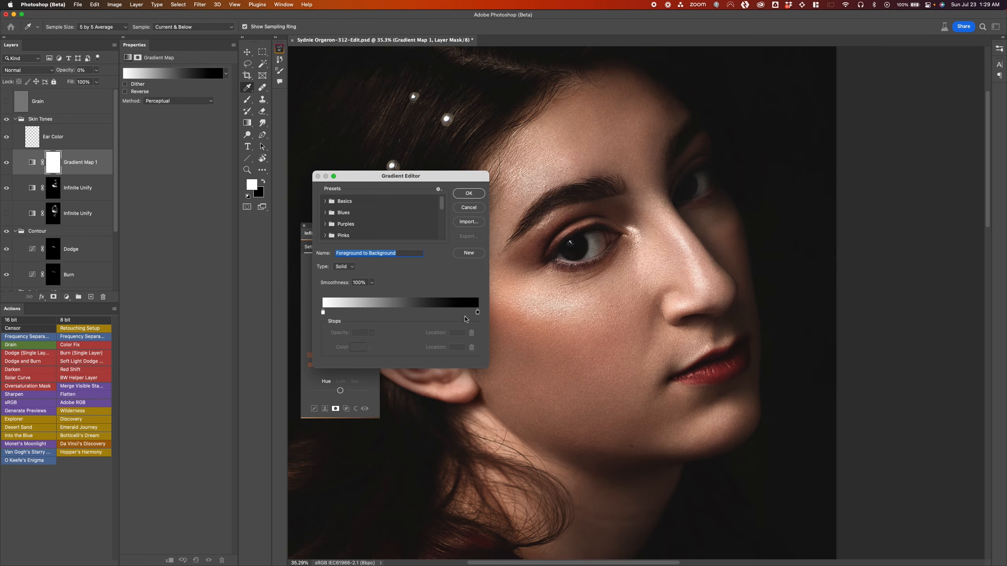
left_click(467, 194)
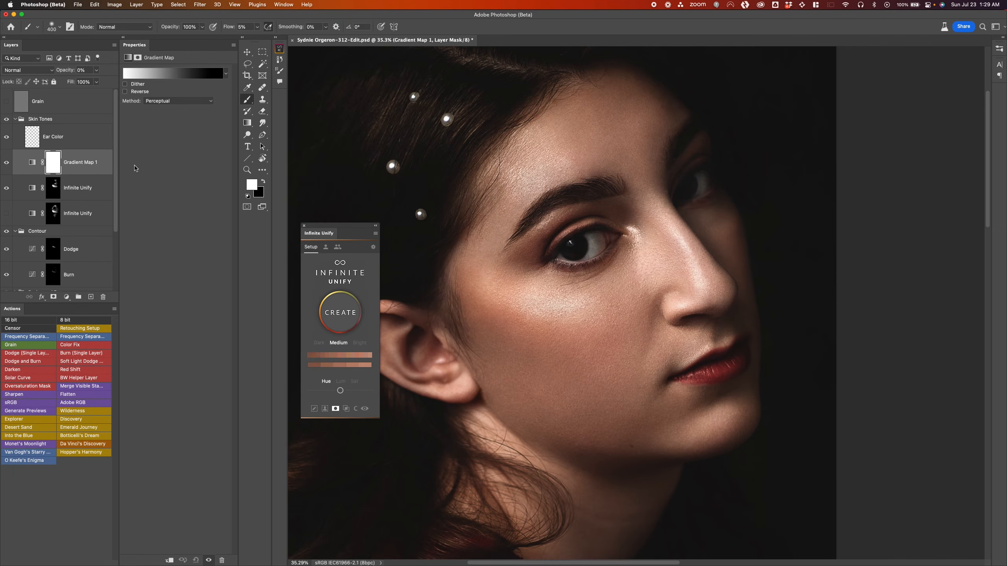
left_click(33, 163)
left_click(34, 191)
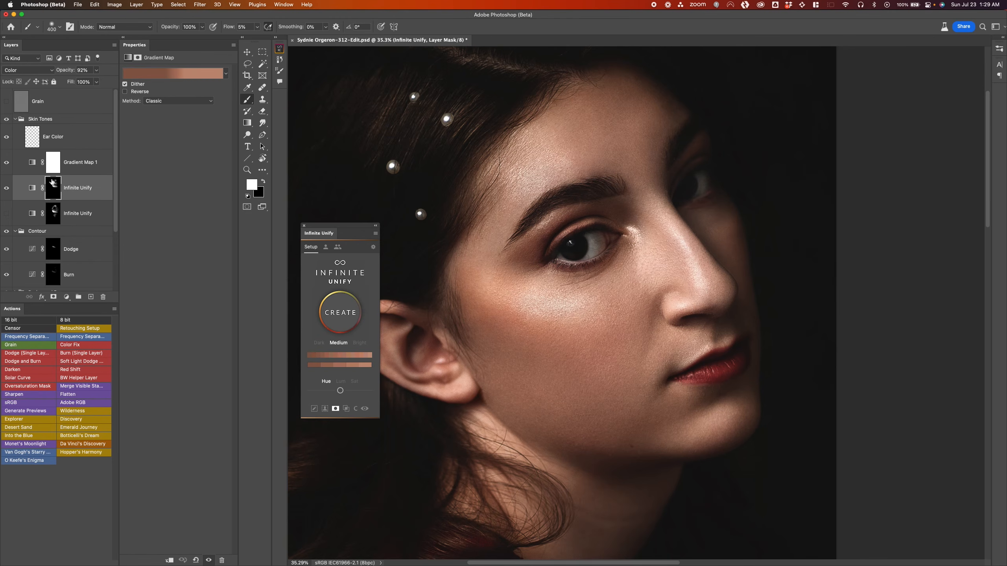
left_click(176, 73)
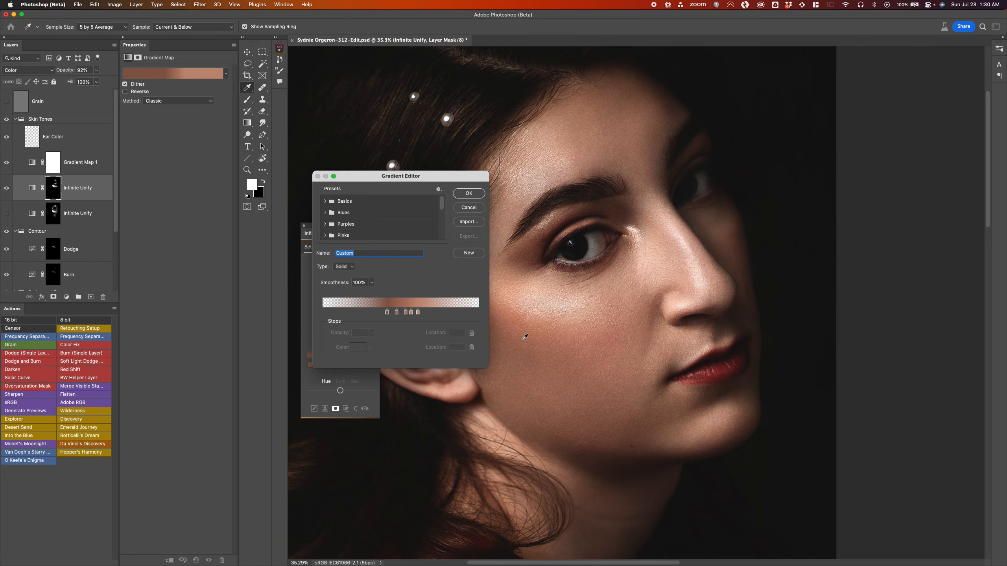
left_click(464, 194)
key("b")
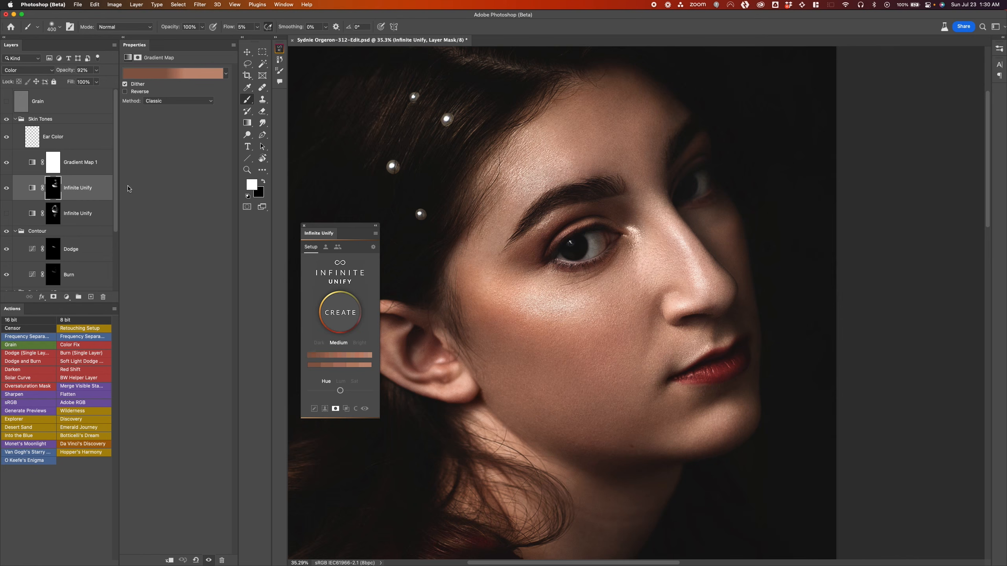
Step: Recolor the Gradient Map's end stops with shadow and highlight skin colors sampled from the cheek, adding a sampled midtone stop at location 47
left_click(34, 164)
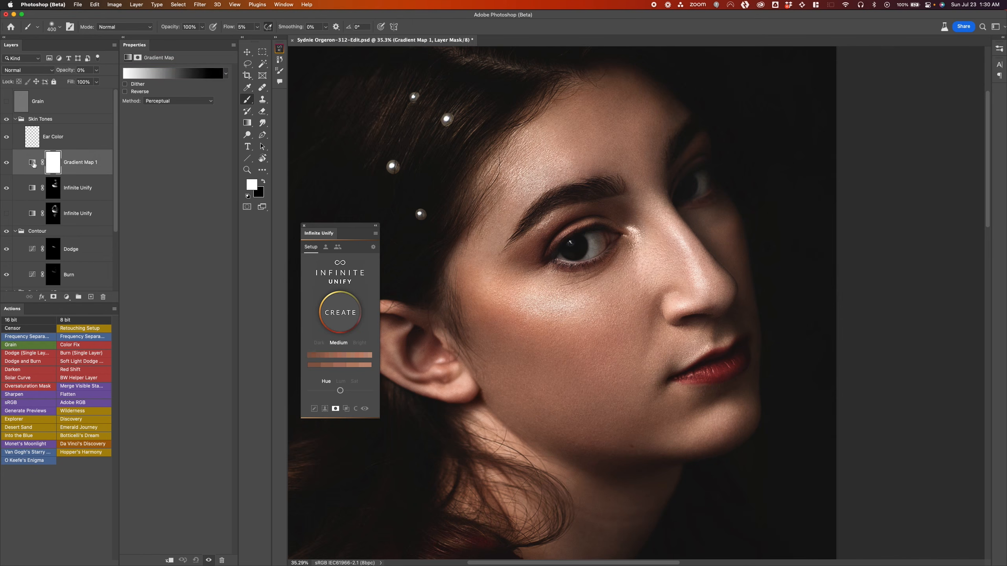
left_click(32, 163)
left_click(170, 74)
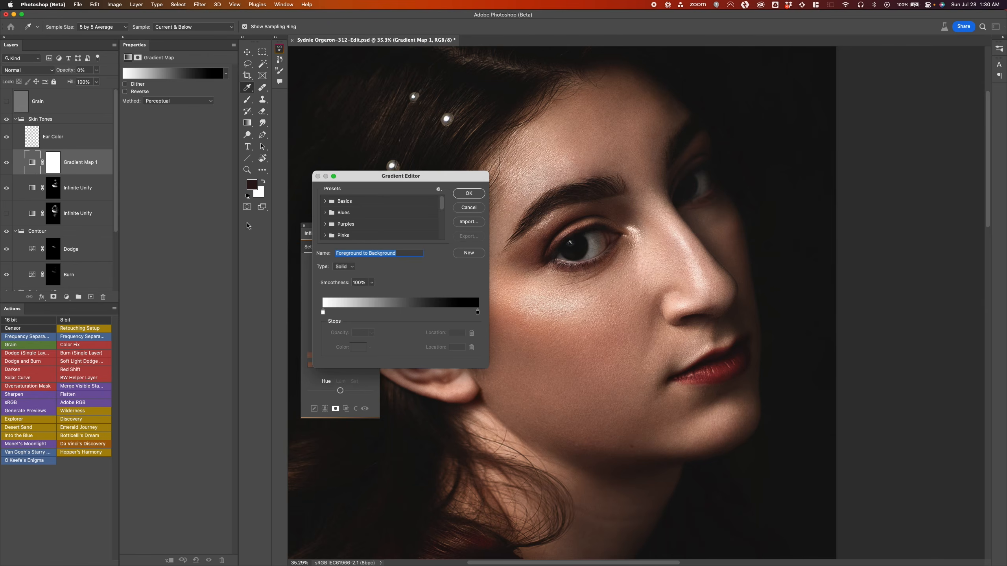
left_click(323, 313)
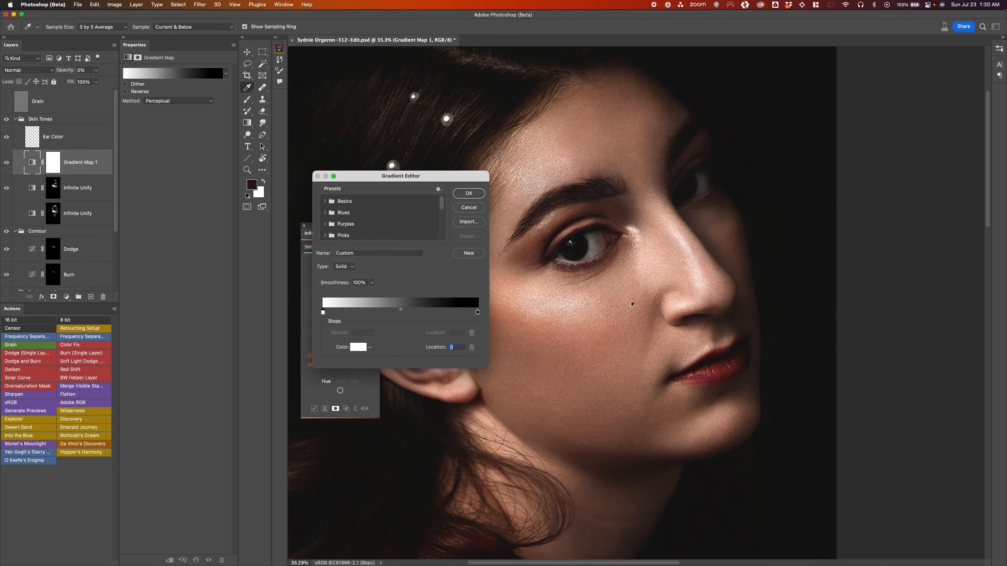
left_click(508, 334)
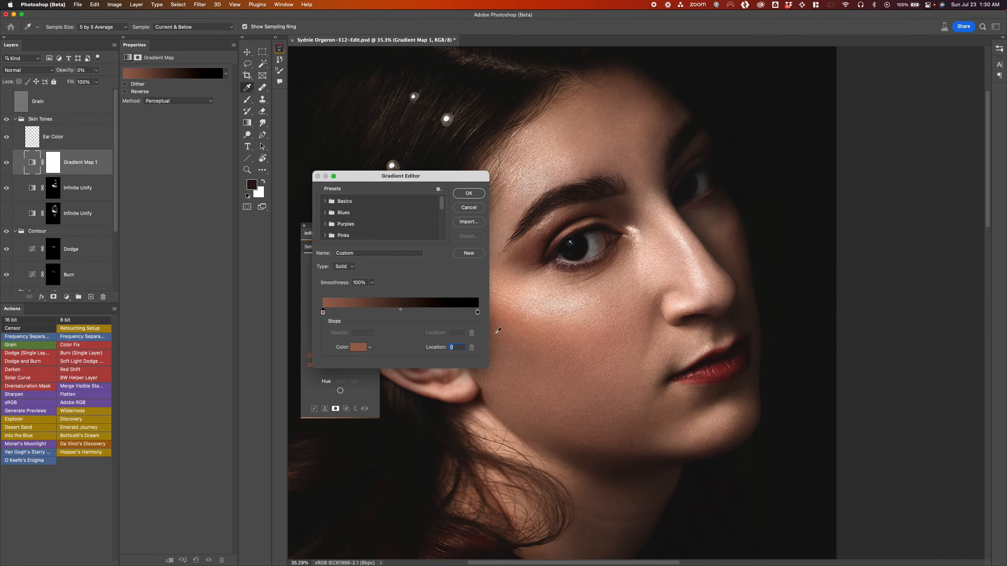
left_click(477, 313)
left_click(561, 300)
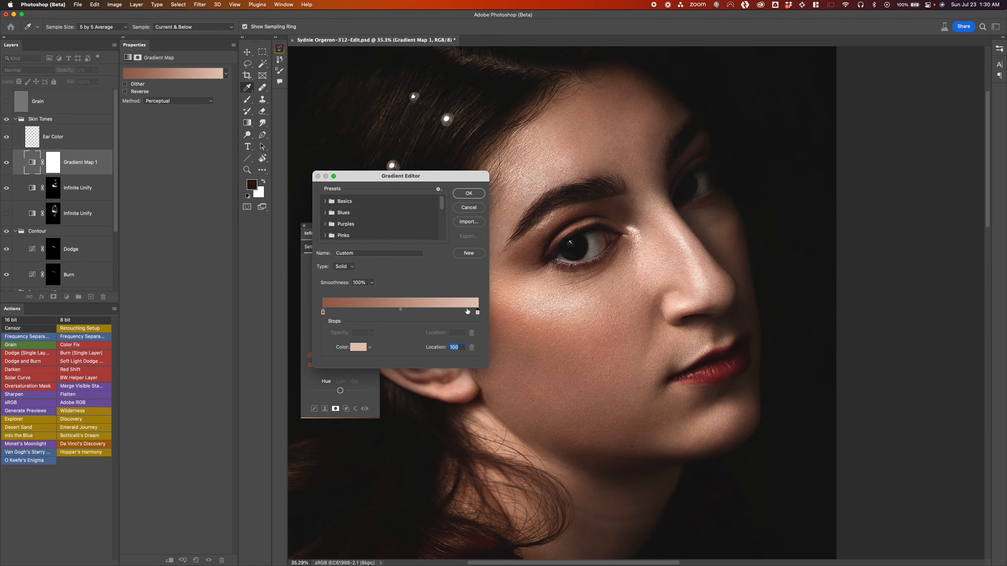
left_click(395, 314)
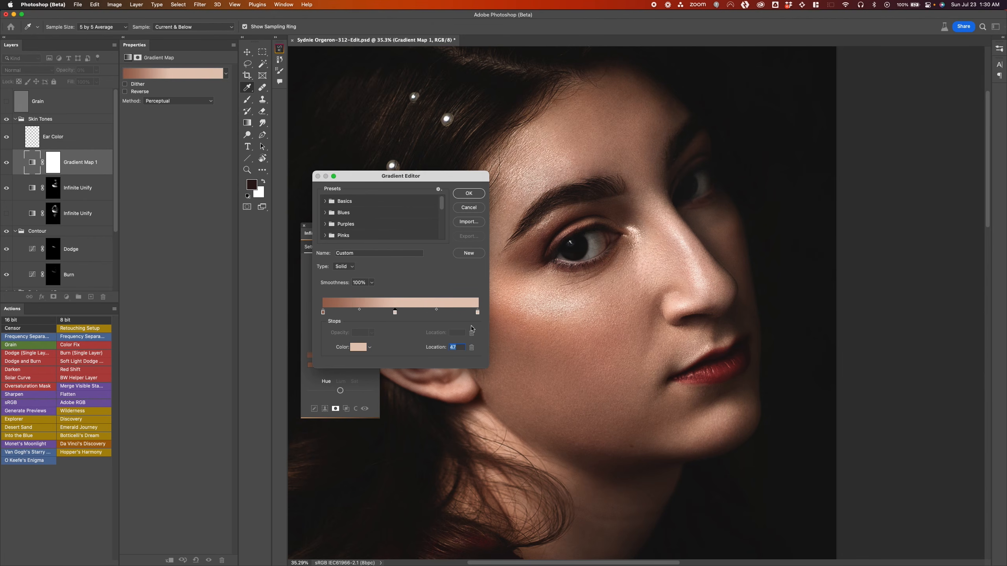
left_click(496, 224)
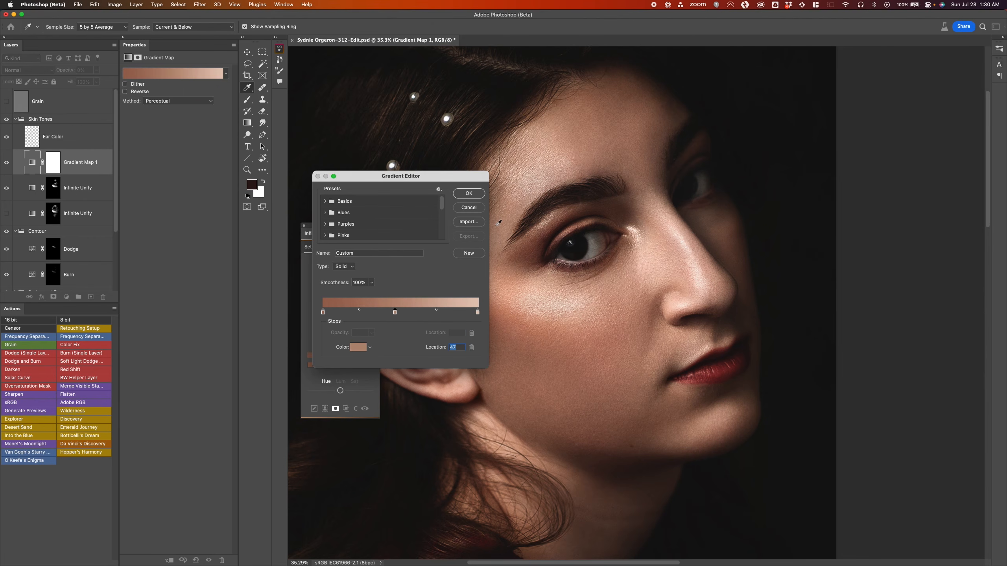
left_click(469, 194)
Step: Invert the Gradient Map layer's mask to black and raise the layer's opacity to 100%
key("b")
left_click(54, 167)
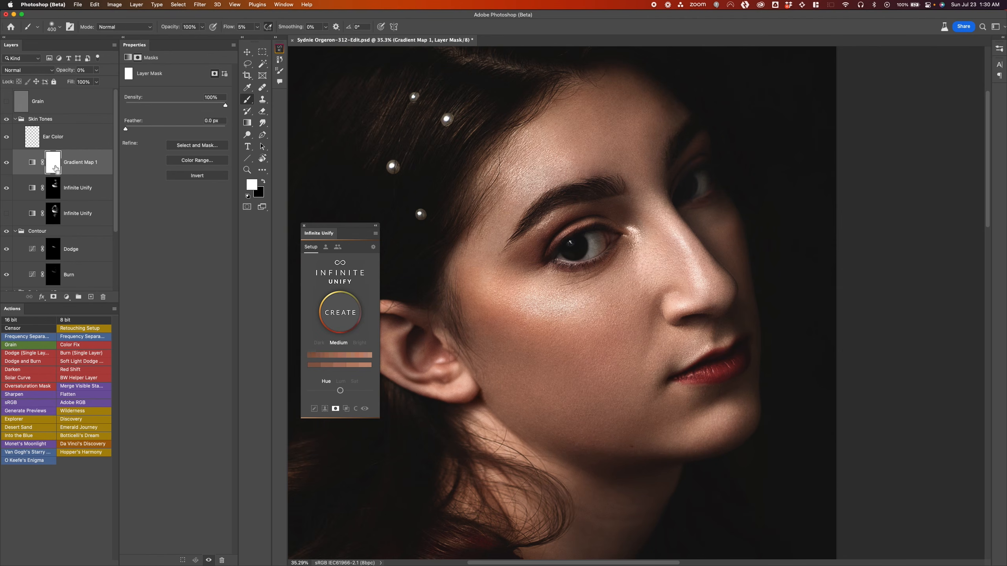
key("super+i")
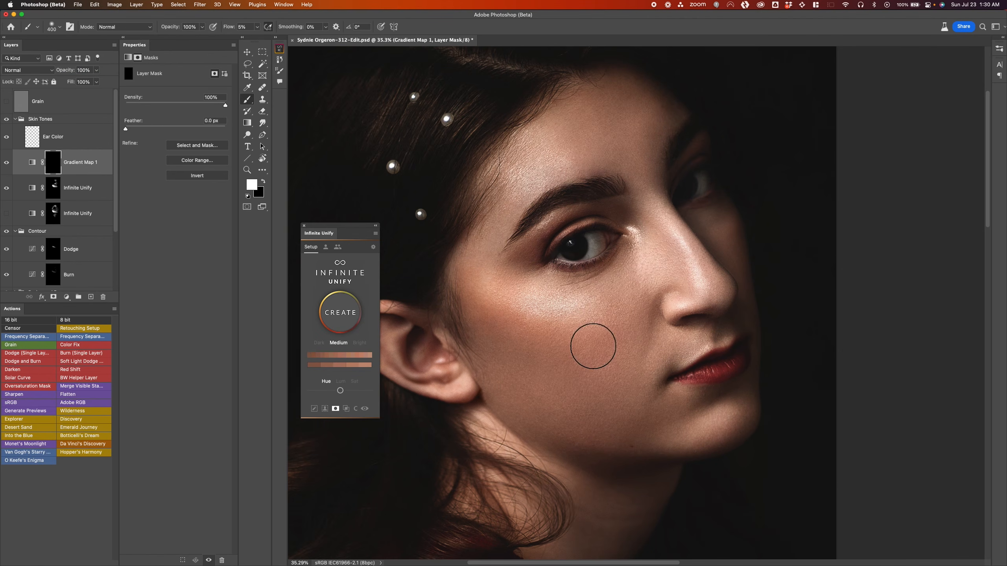
Step: Paint white on the Gradient Map mask over the cheek beneath the eye with a 250 px brush, raising the flow to 30%
key("bracketleft")
key("bracketleft")
mouse_move(578, 302)
left_mouse_down()
mouse_move(533, 306)
mouse_move(599, 302)
mouse_move(578, 283)
mouse_move(583, 296)
mouse_move(529, 307)
mouse_move(605, 298)
mouse_move(536, 321)
mouse_move(580, 326)
left_mouse_up()
key("3")
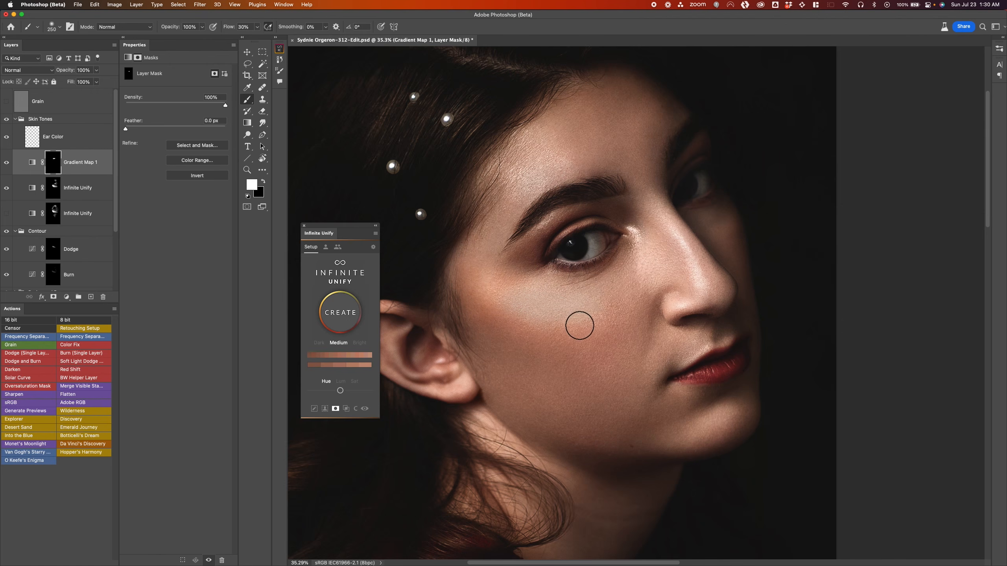
Step: Set the Gradient Map's blend mode to Color and paint white on its mask across the cheek with a 400 px brush at 30% flow
left_click(22, 70)
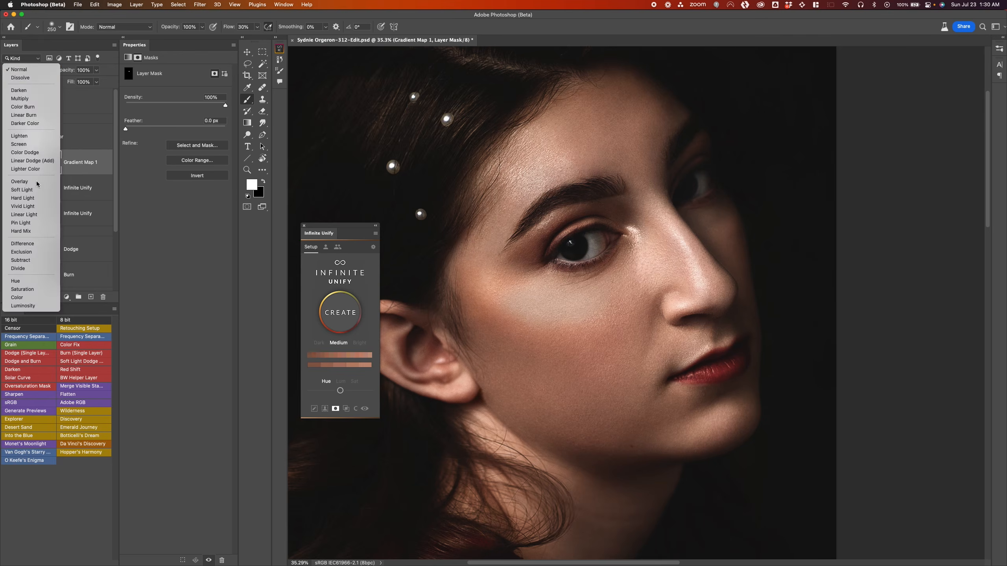
left_click(42, 298)
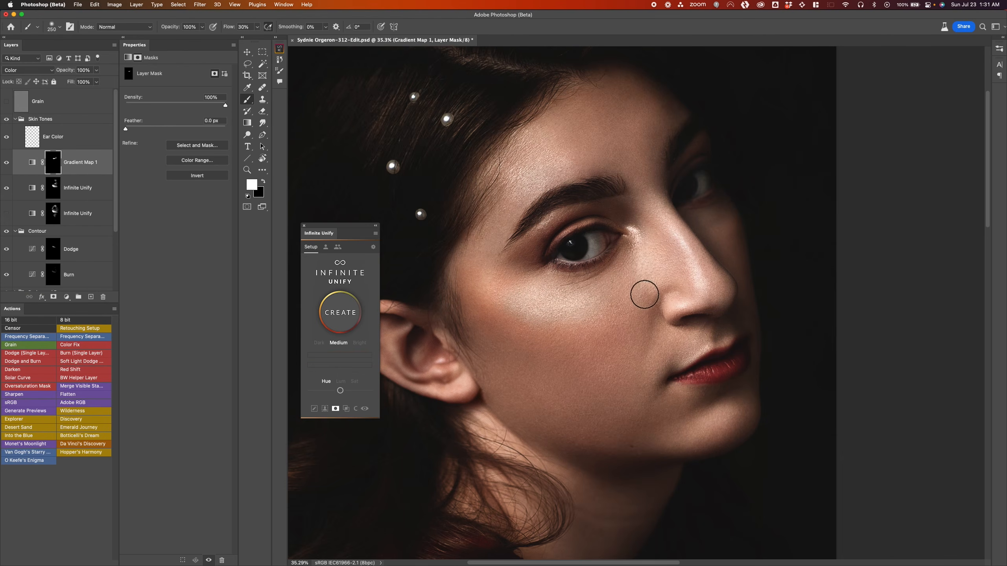
key("bracketright")
key("bracketright")
mouse_move(581, 323)
left_mouse_down()
mouse_move(506, 278)
mouse_move(530, 328)
mouse_move(520, 296)
mouse_move(565, 319)
mouse_move(590, 383)
mouse_move(639, 336)
left_mouse_up()
Step: Move the Gradient Map's shadow, midtone and highlight stops to locations 35, 54 and 67
mouse_move(105, 163)
left_mouse_down()
mouse_move(121, 282)
mouse_move(119, 175)
mouse_move(55, 165)
left_mouse_up()
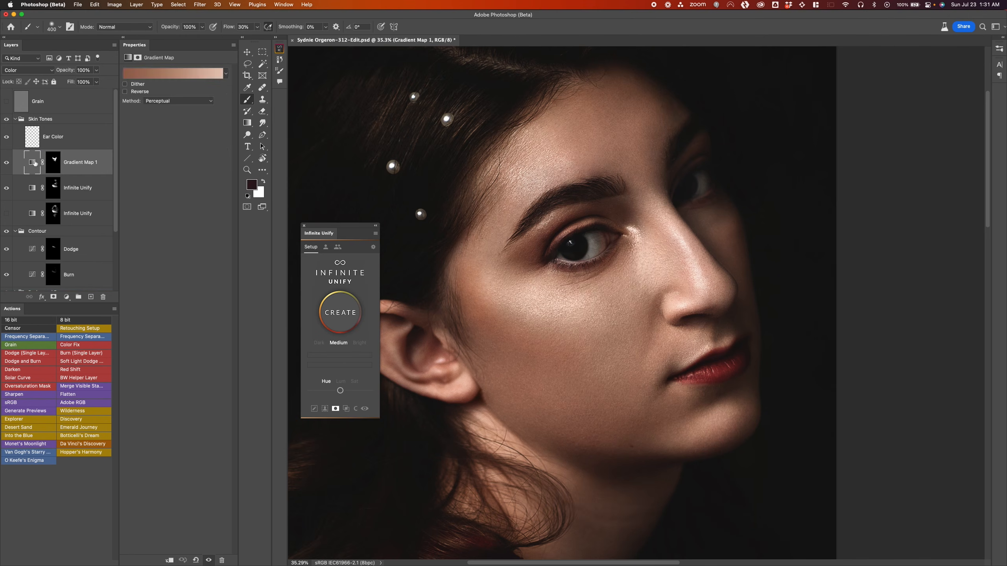
left_click(169, 76)
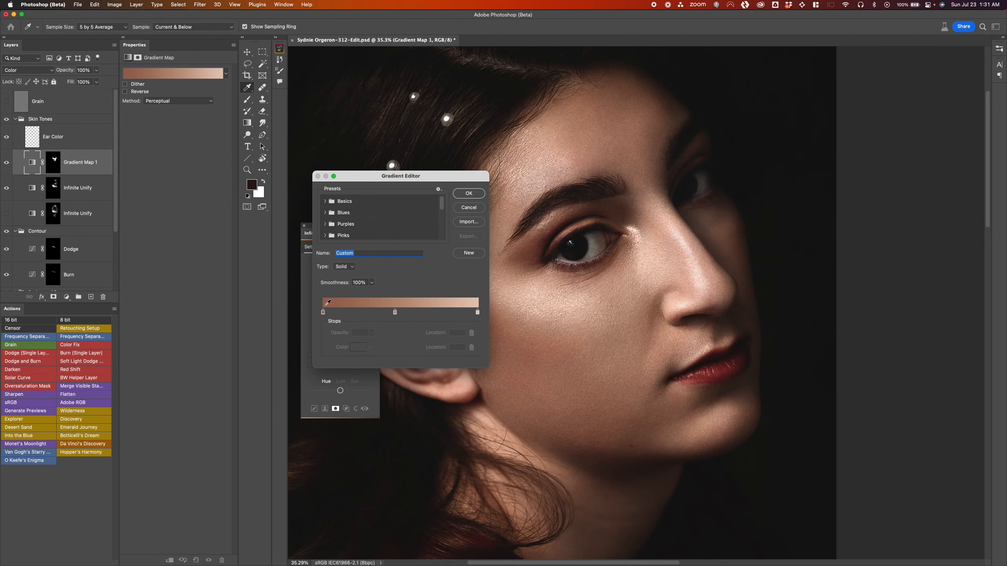
left_click_drag(323, 313, 407, 314)
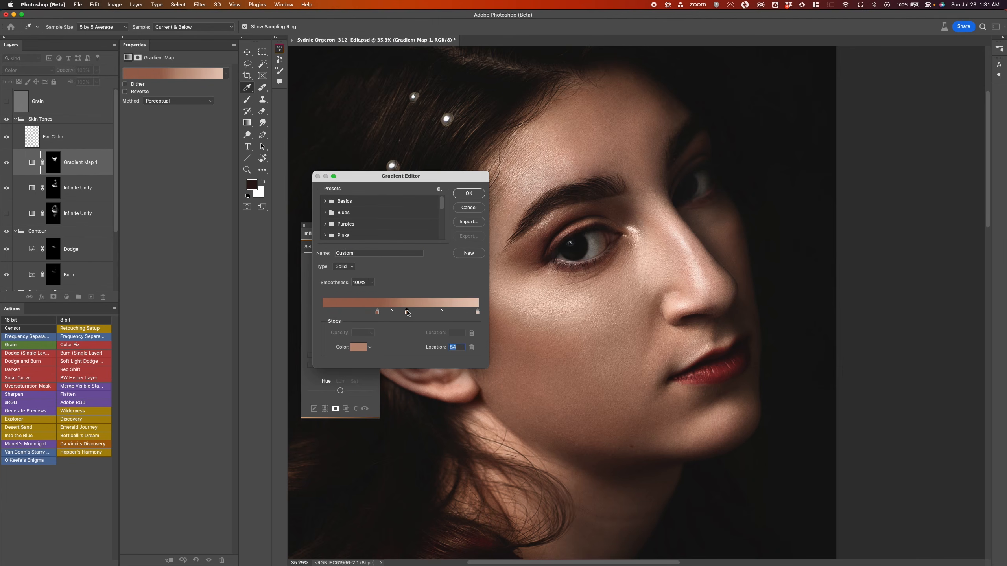
left_click_drag(478, 313, 427, 314)
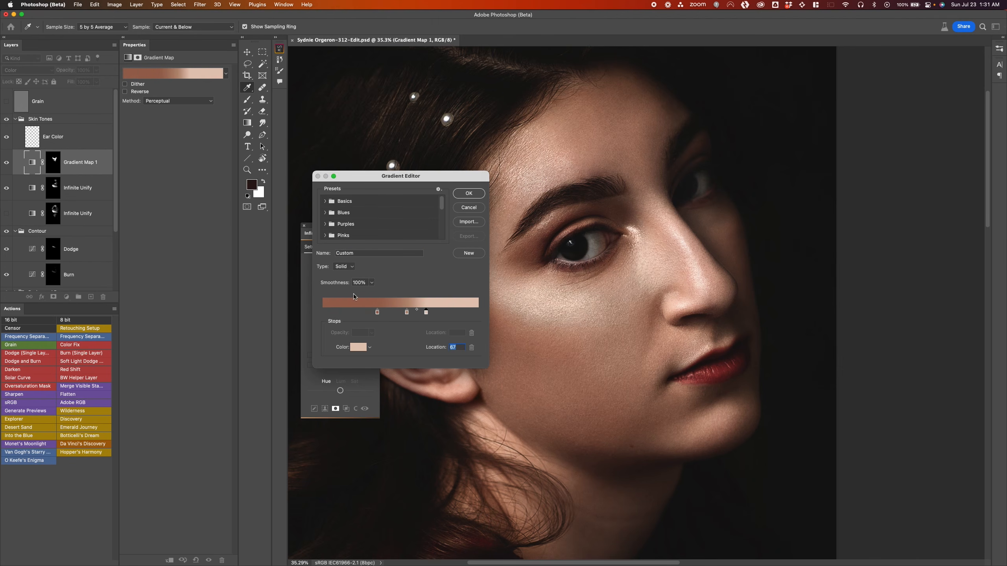
left_click(325, 298)
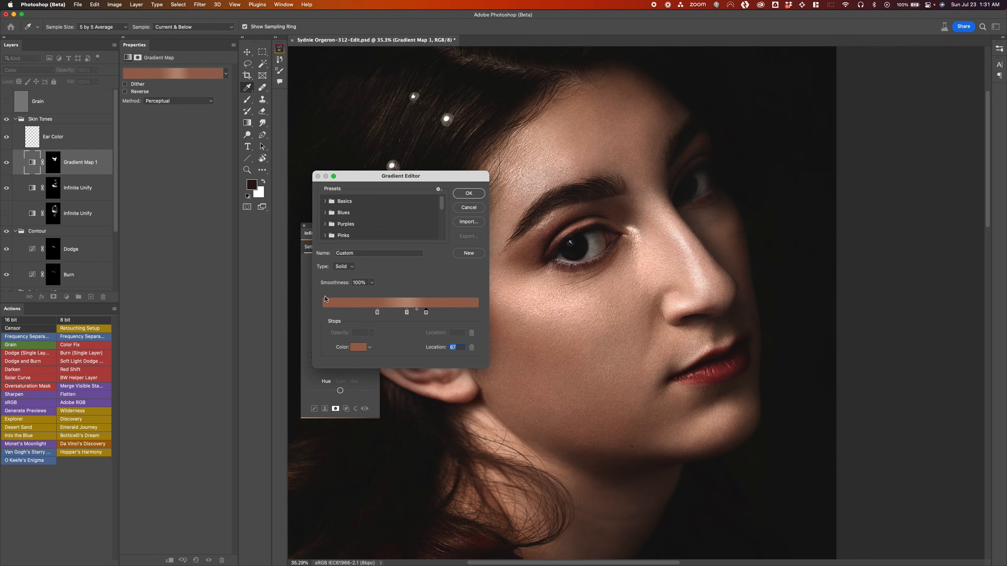
key("super+z")
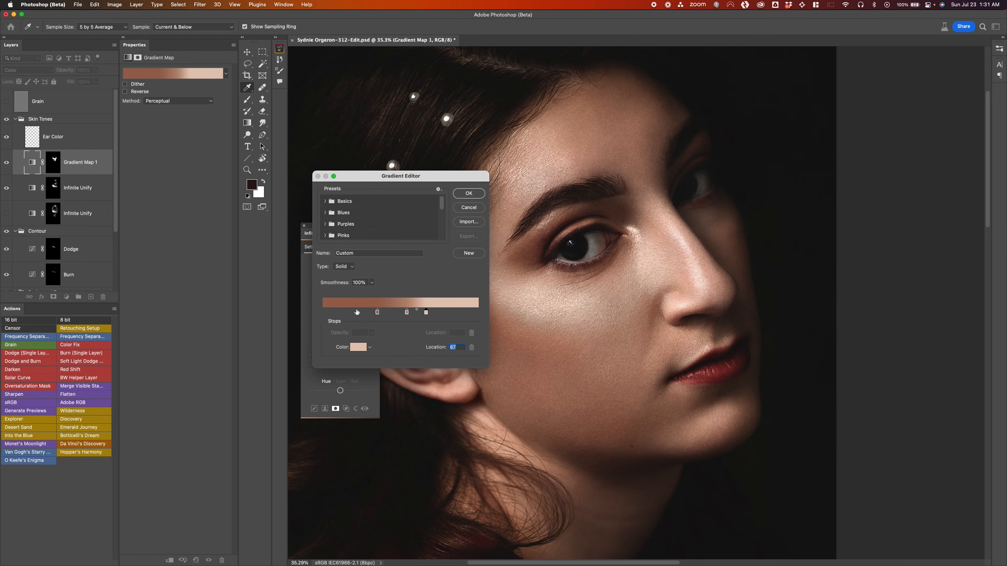
left_click(376, 313)
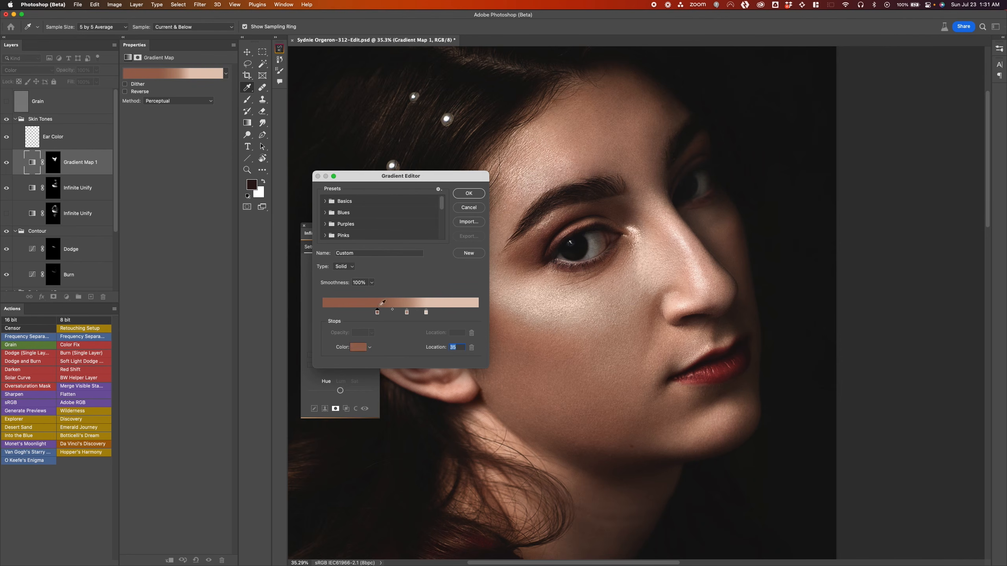
left_click(475, 192)
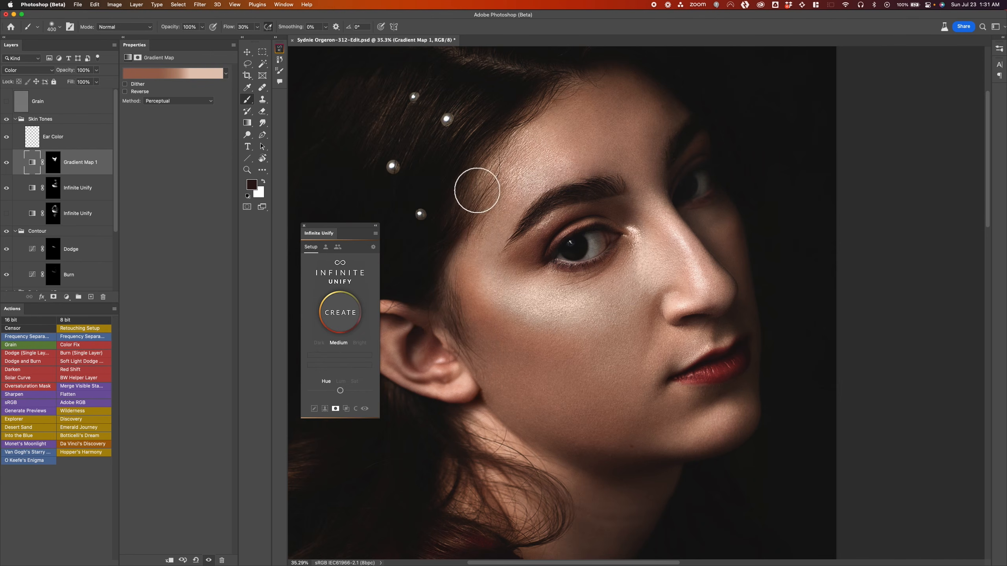
Step: Check the Gradient Map layer's effect by toggling its visibility and delete the layer
left_click(8, 163)
left_click_drag(98, 166, 103, 296)
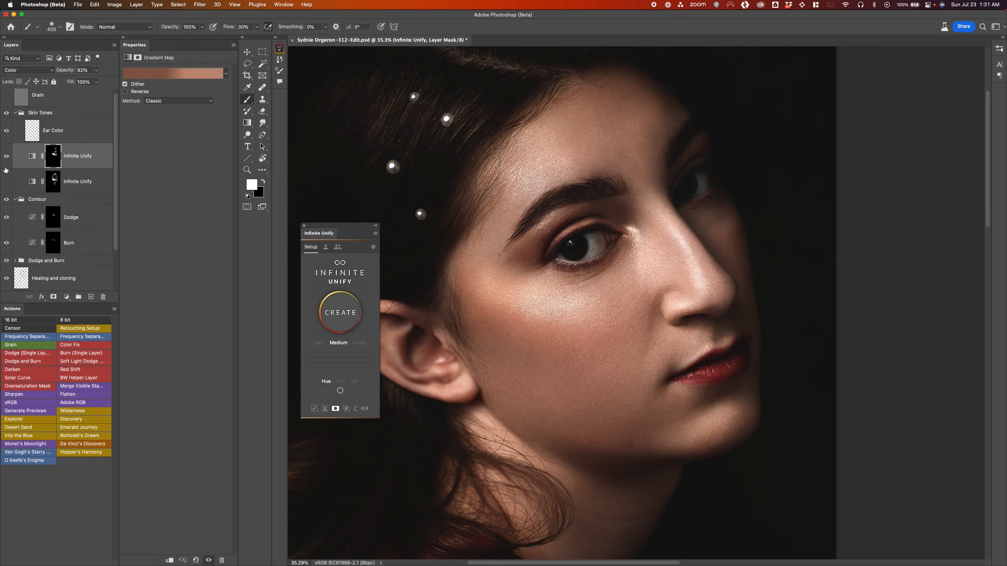
Step: Compare the skin with the upper Infinite Unify layer off and on, and collapse the Infinite Unify panel
left_click(8, 158)
left_click(9, 158)
left_click(9, 158)
left_click(8, 159)
left_click_drag(532, 312, 518, 310)
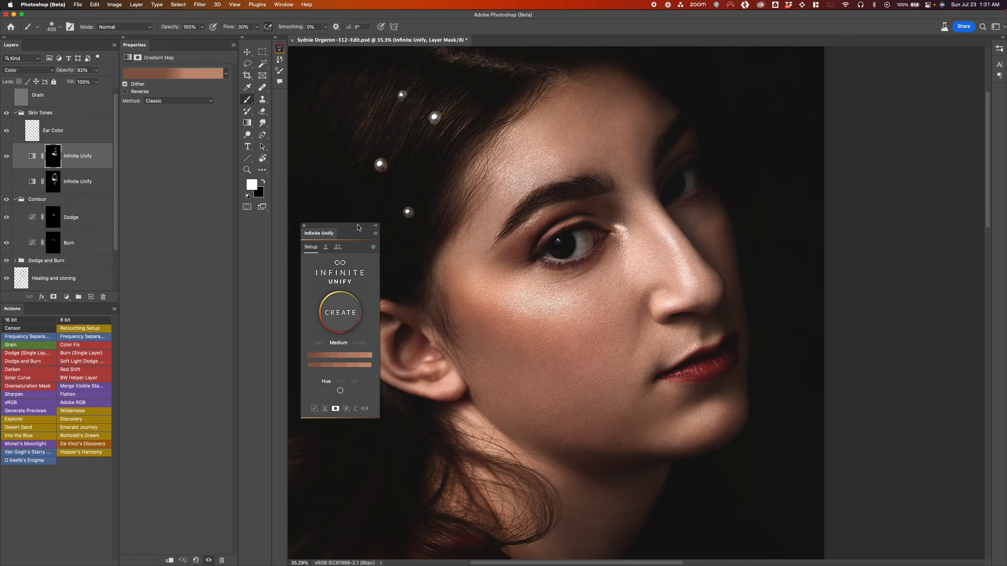
left_click(376, 226)
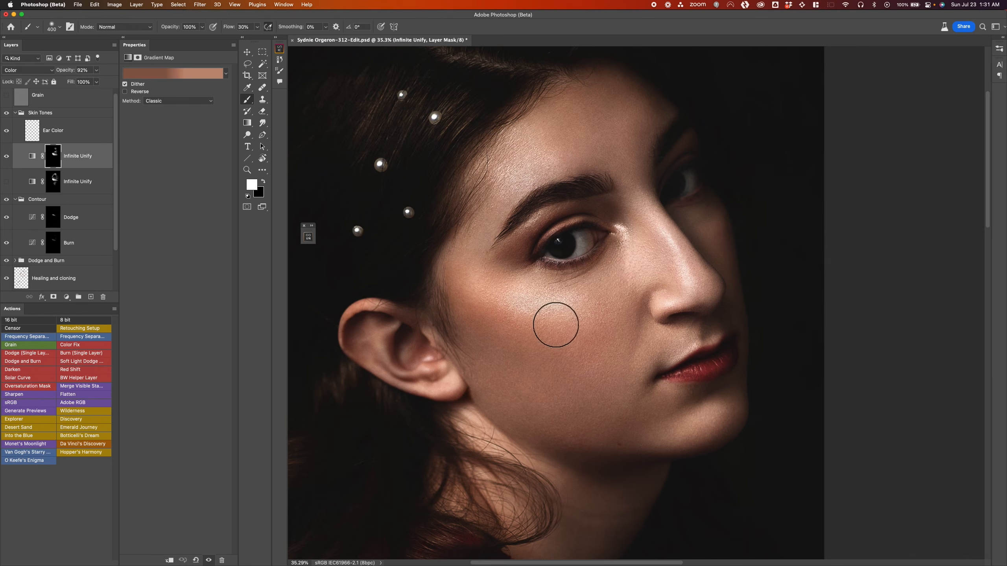
Step: Compare the retouched portrait with the Background layer alone, first in a wide view and again close up on the face
key("z")
left_click_drag(555, 321, 515, 315)
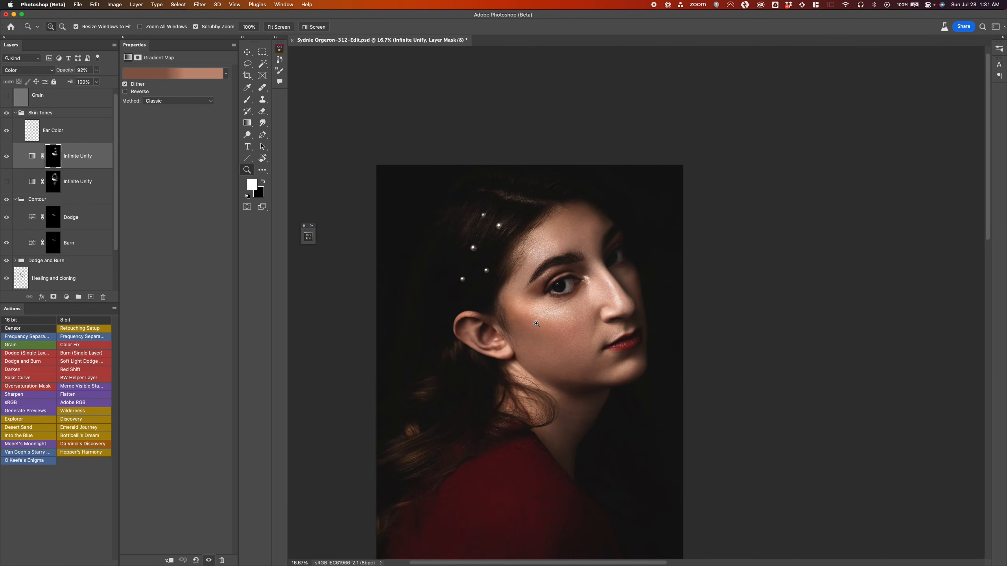
key("b")
scroll(43, 204, "down", 3)
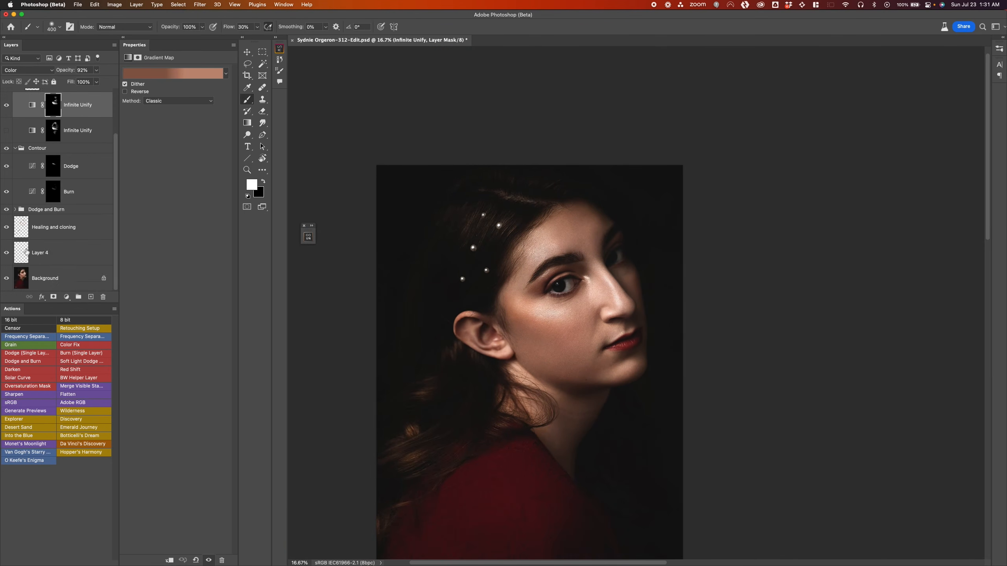
left_click(7, 279, "alt")
left_click(7, 279, "alt")
key("z")
left_click(557, 351)
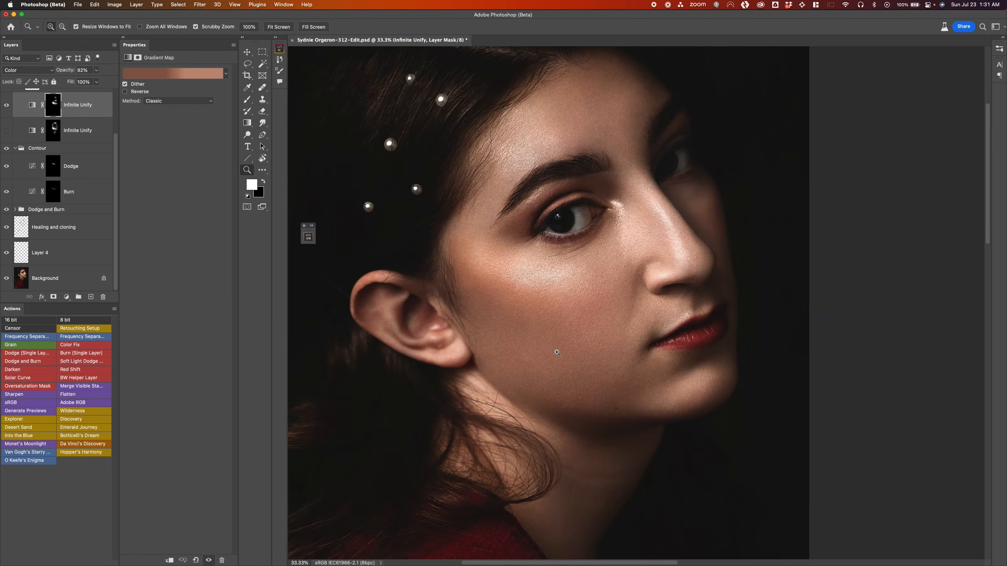
key("b")
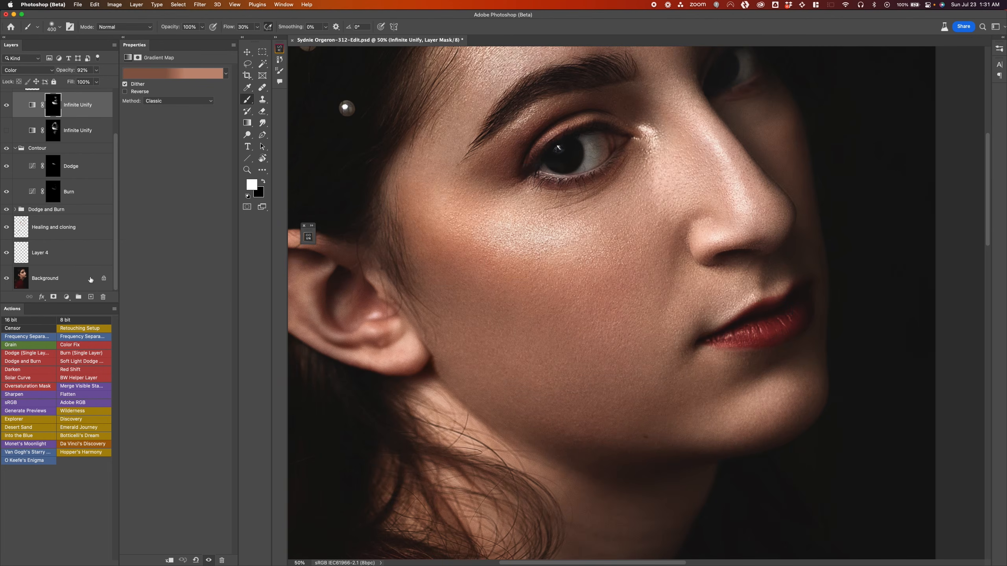
left_click(7, 279, "alt")
Step: Collapse the Contour and Skin Tones groups and check the effect of Layer 4 and the Healing and cloning layer
left_click(15, 148)
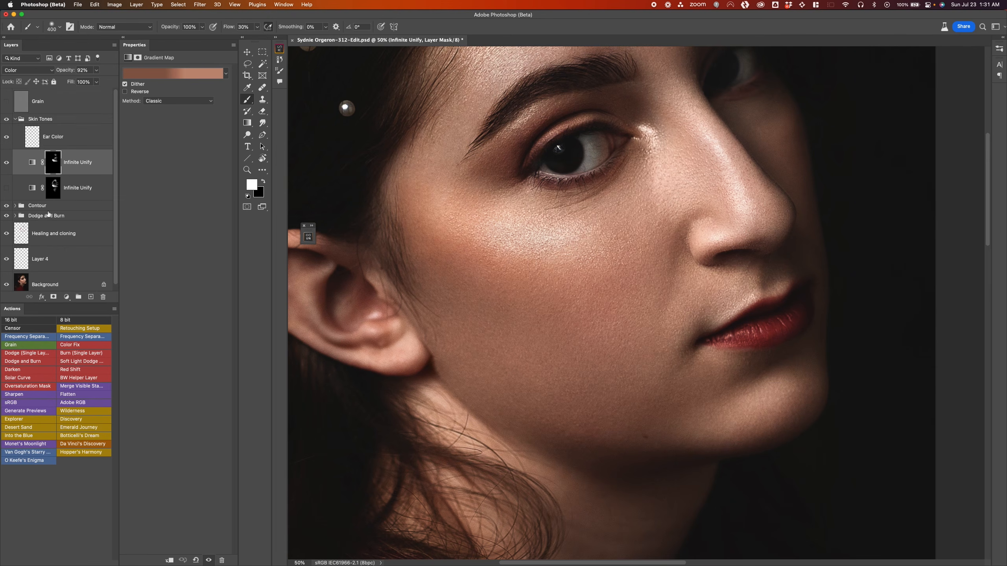
left_click(15, 119)
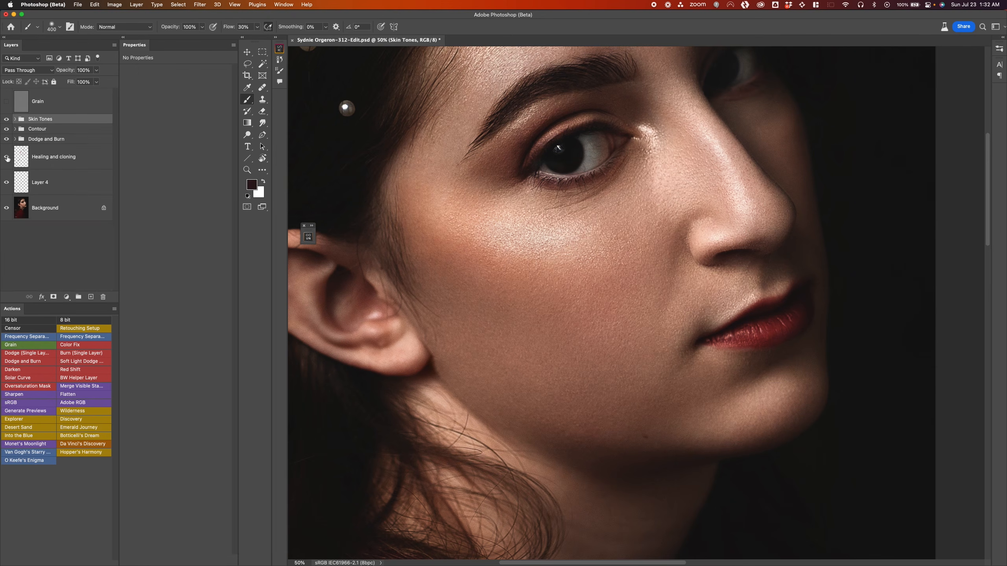
left_click(6, 181)
left_click(12, 167)
left_click(54, 179)
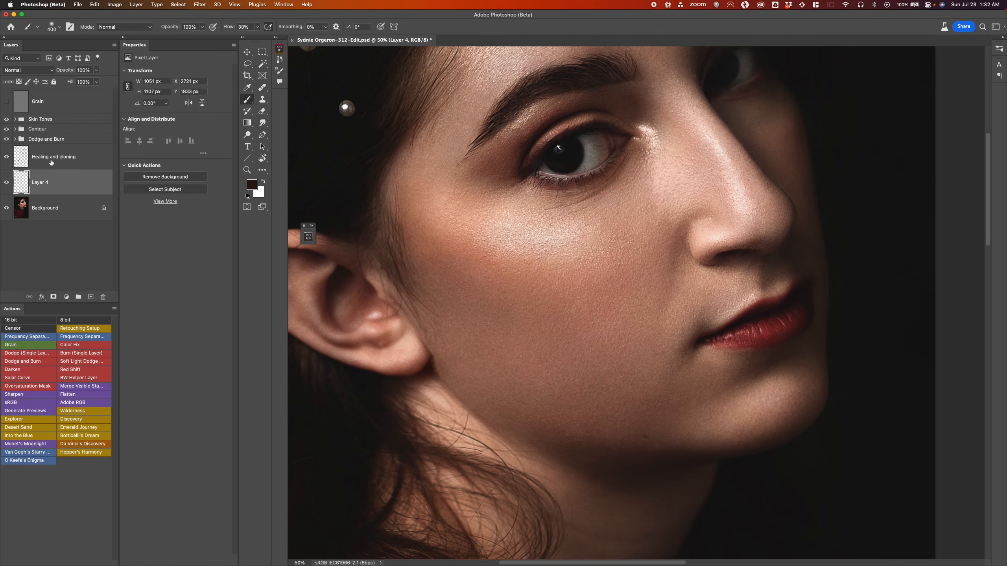
Step: Compare the Dodge and Burn group off and on in black and white, showing Color Fill 1 and hiding the Contour and Skin Tones groups
left_click(7, 139)
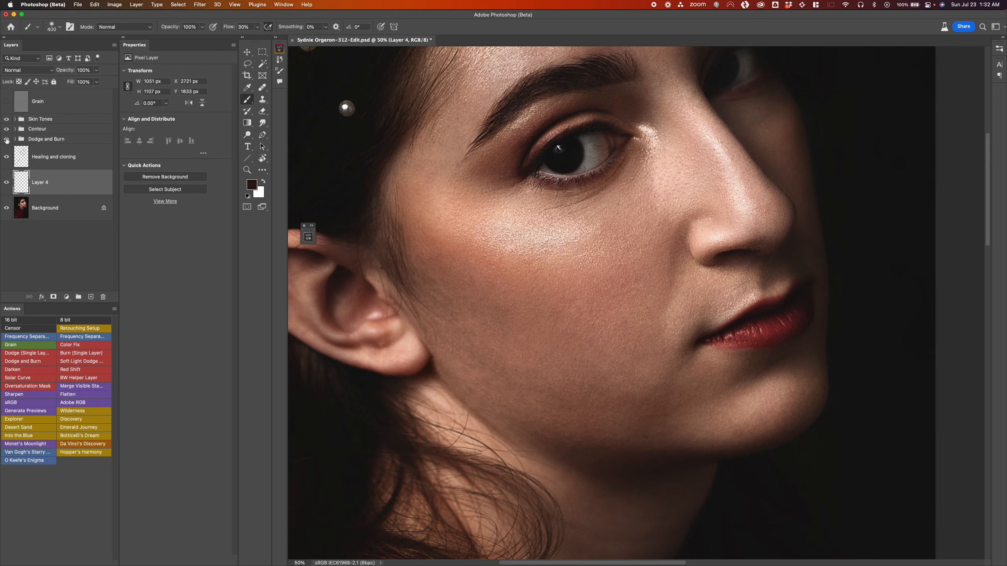
left_click(15, 138)
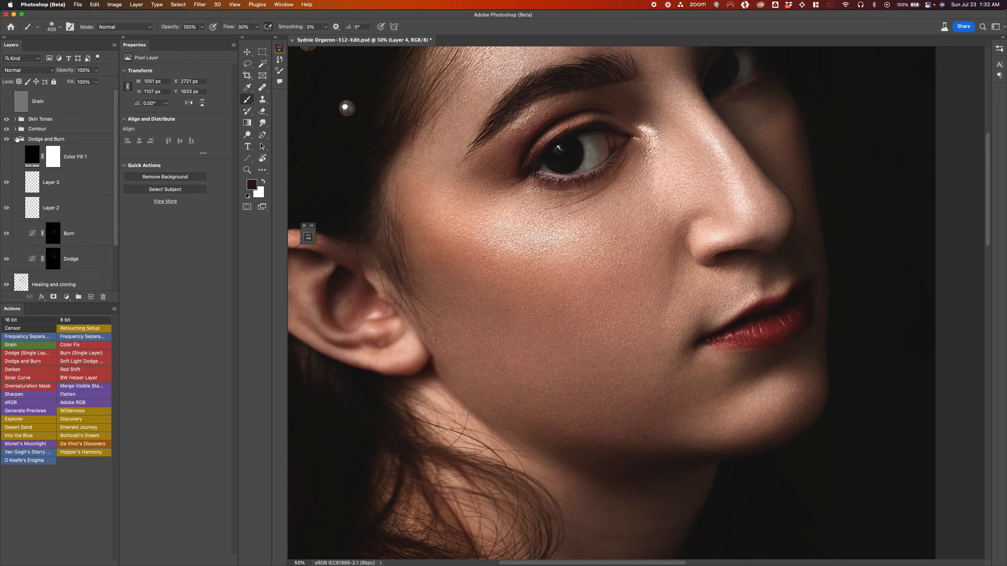
left_click(7, 157)
left_click(7, 139)
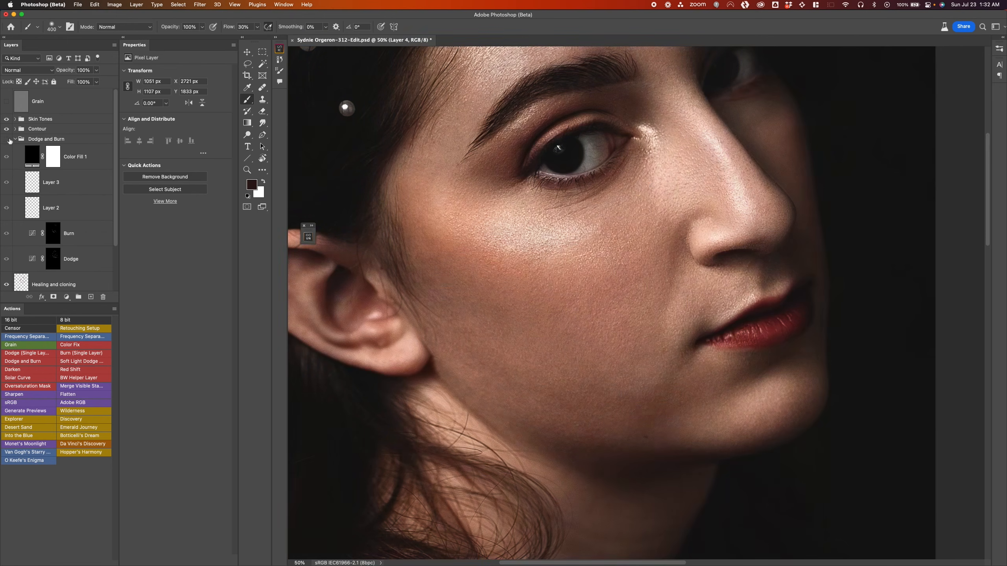
left_click(6, 139)
left_click(6, 129)
left_click(6, 119)
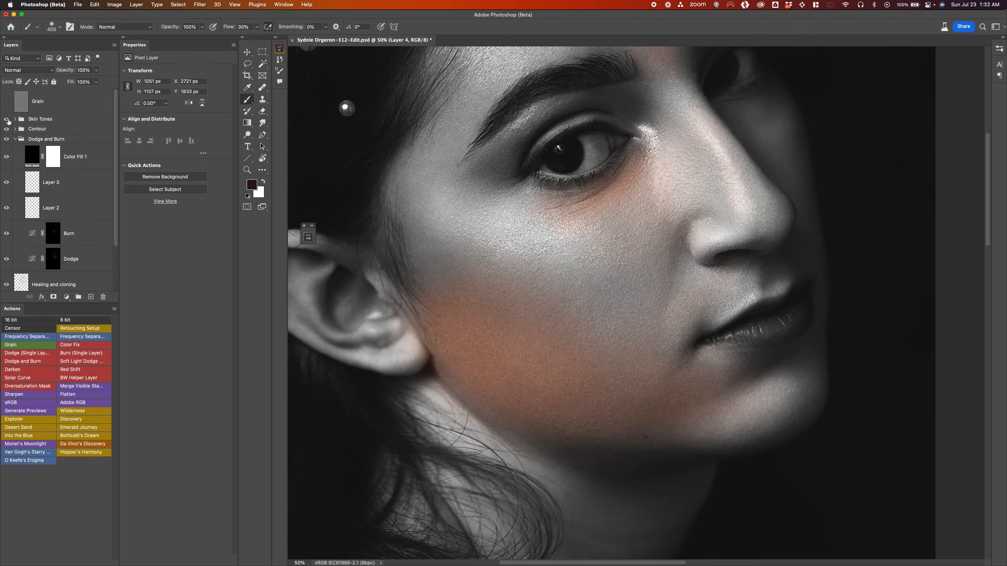
left_click(6, 139)
left_click(7, 139)
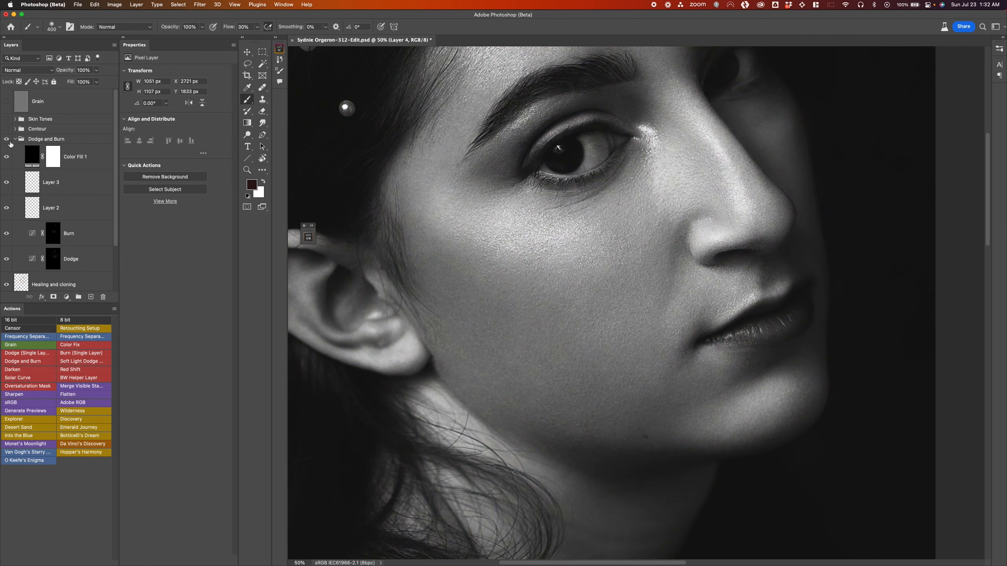
Step: Hide the Color Fill 1 layer and compare the portrait in colour with the Dodge and Burn group off and on
left_click(6, 156)
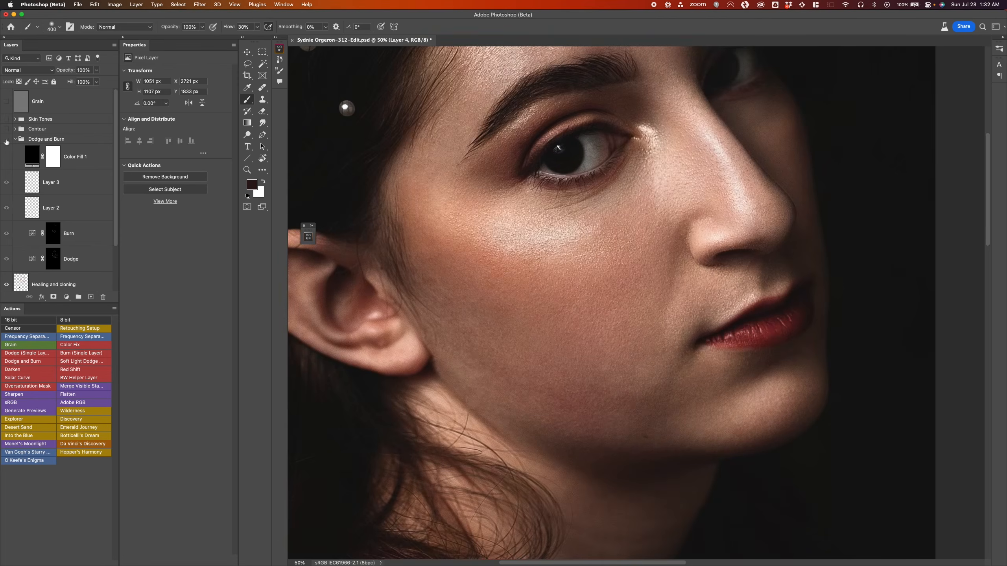
left_click(7, 141)
left_click(6, 140)
left_click(6, 140)
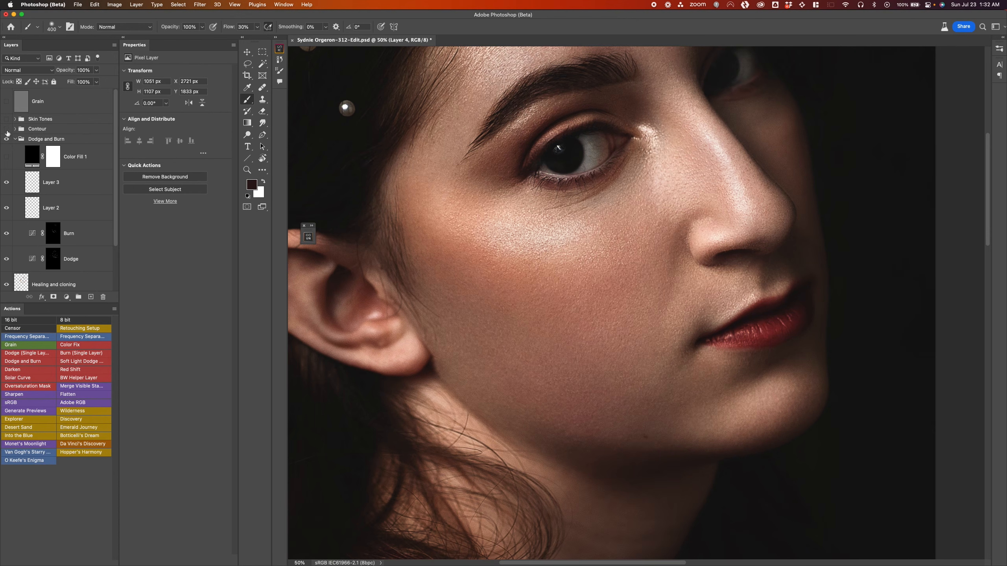
Step: Show the Contour and Skin Tones groups and examine the retouched skin around the eye, cheek and mouth close up
left_click(7, 130)
key("z")
mouse_move(571, 271)
left_mouse_down()
mouse_move(549, 267)
mouse_move(581, 254)
mouse_move(482, 345)
left_mouse_up()
key("b")
key("z")
key("b")
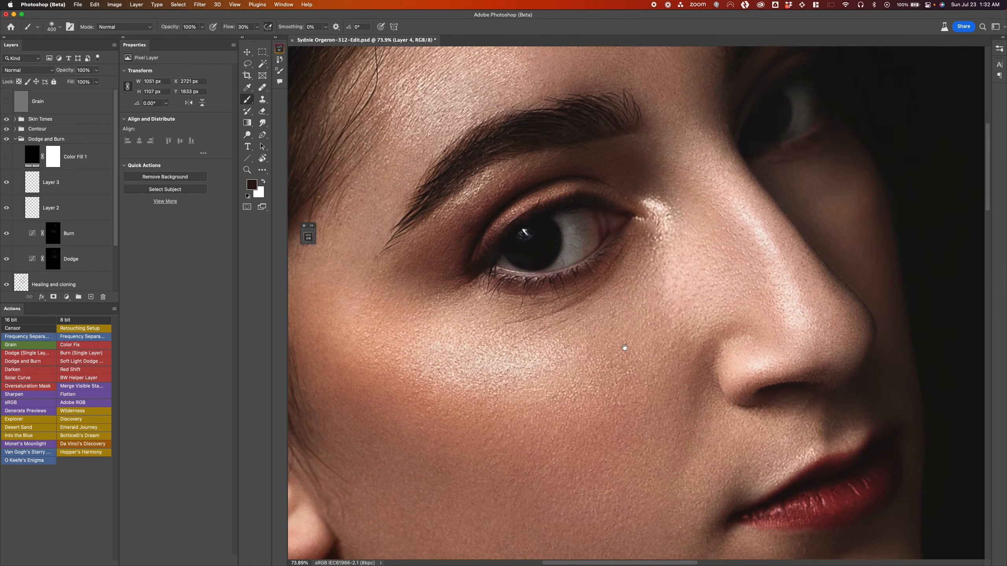
left_click_drag(618, 352, 618, 238)
key("z")
key("super+0")
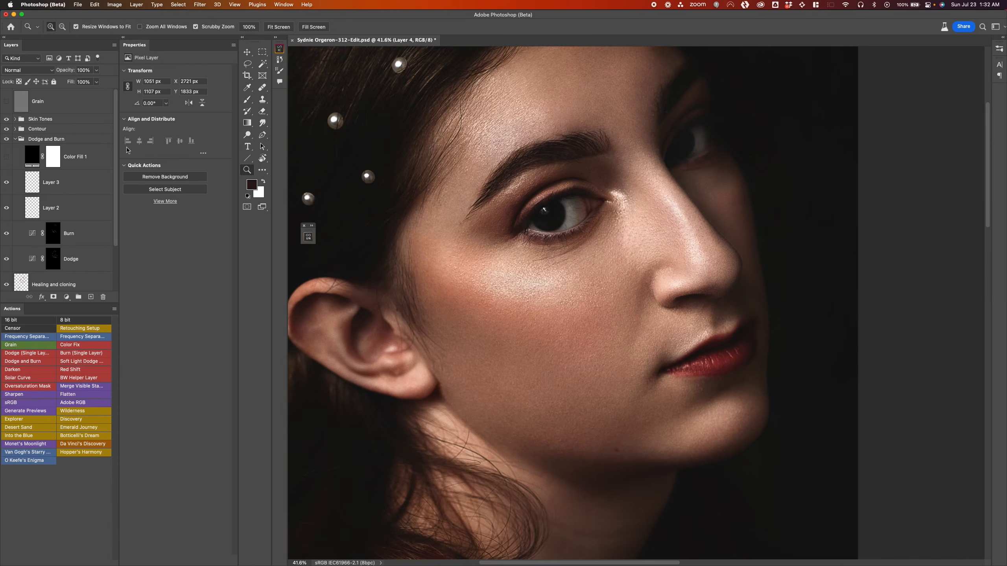
Step: Collapse the Dodge and Burn group and select it in the layer stack, going past the Healing and cloning layer
key("b")
left_click(14, 139)
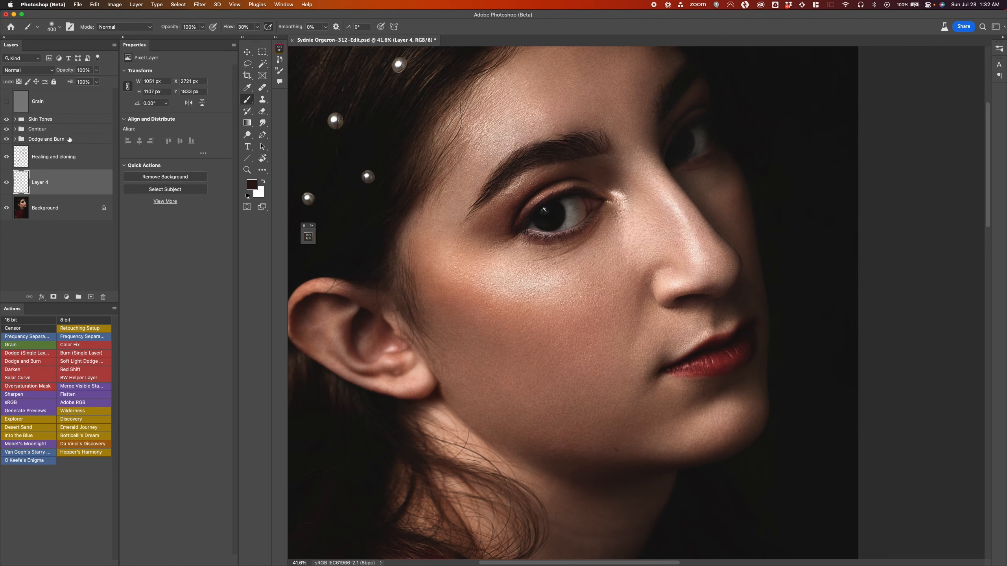
left_click(70, 155)
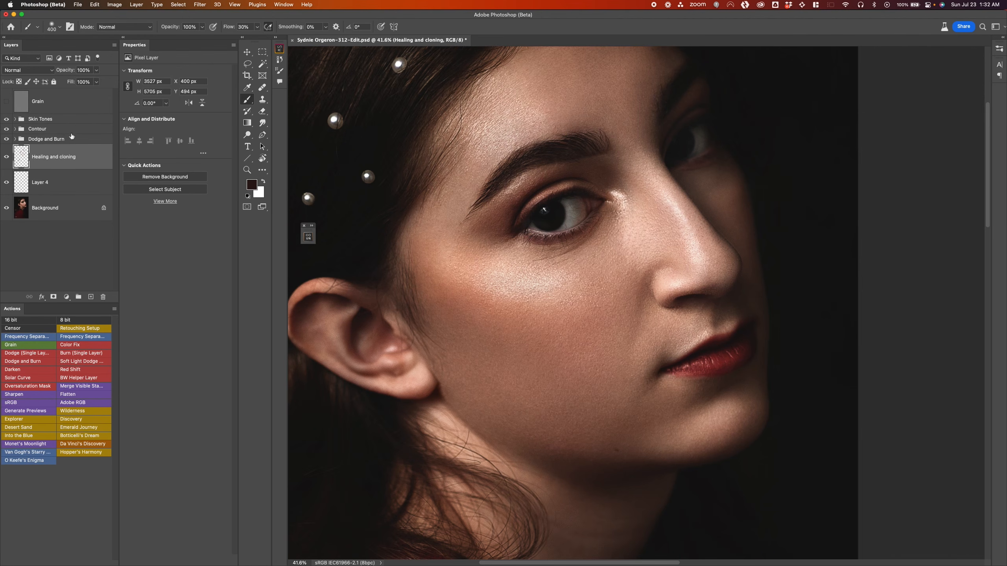
left_click(54, 138)
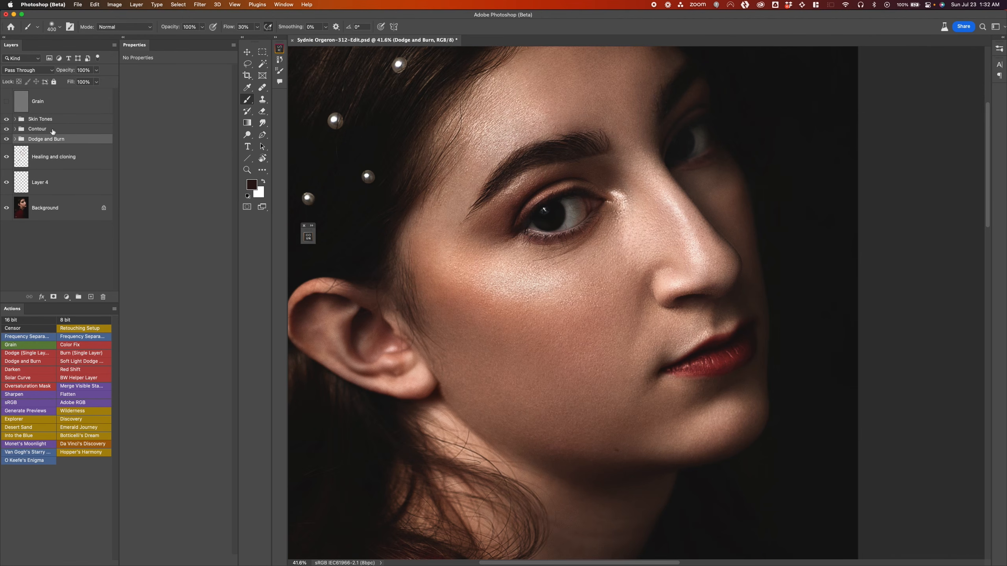